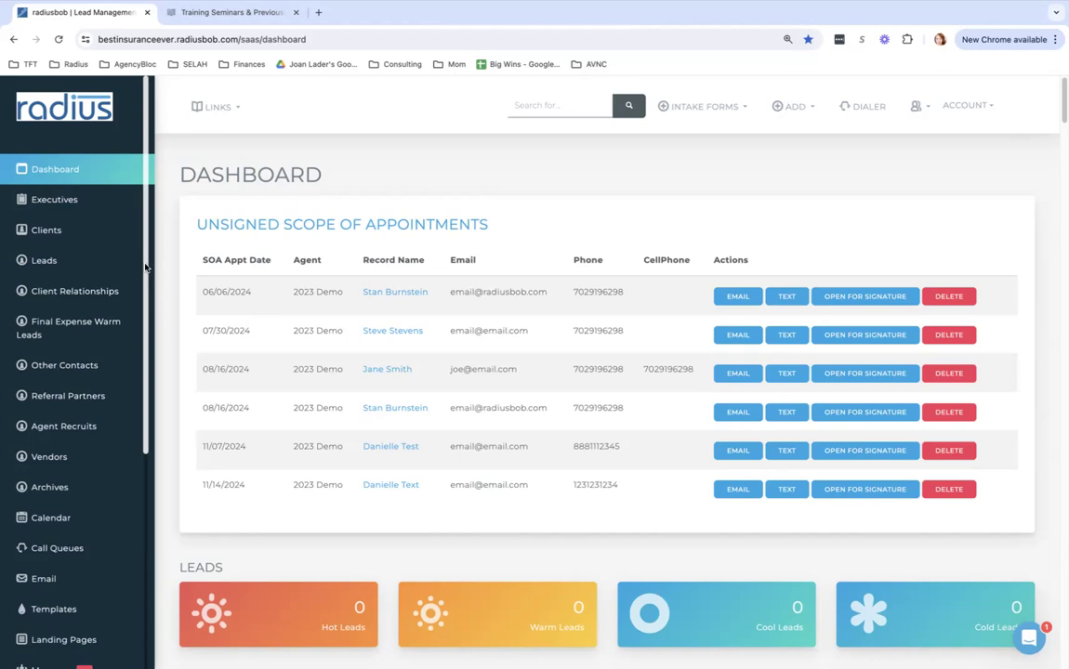
- Filter the account settings by "accou" and open the account tags for editing
scroll(76, 557, down, 5)
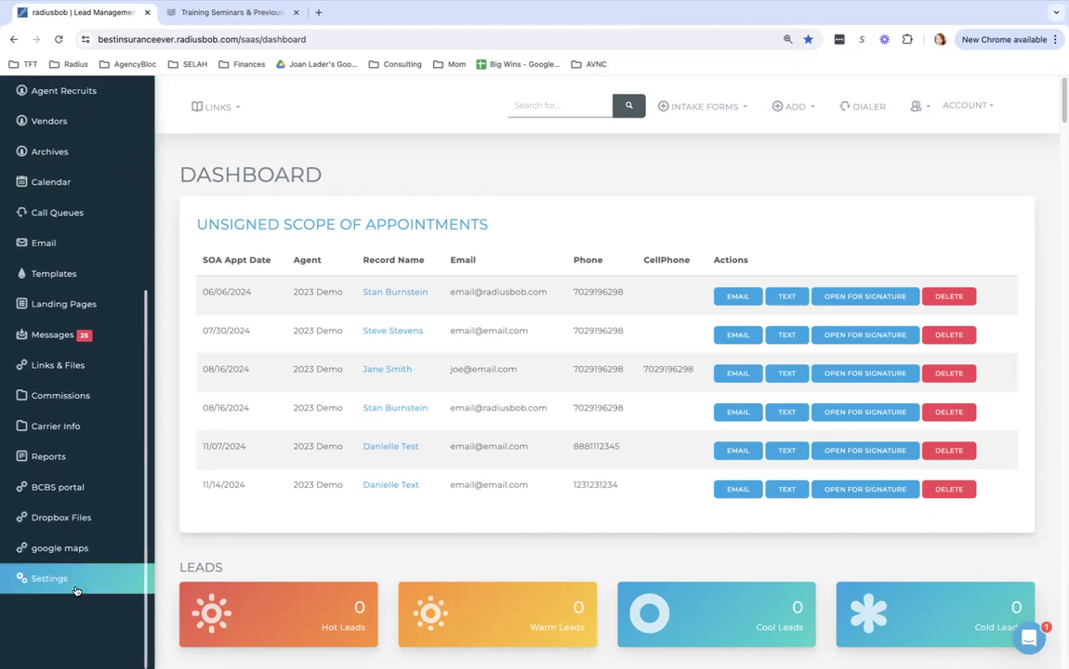
click(75, 589)
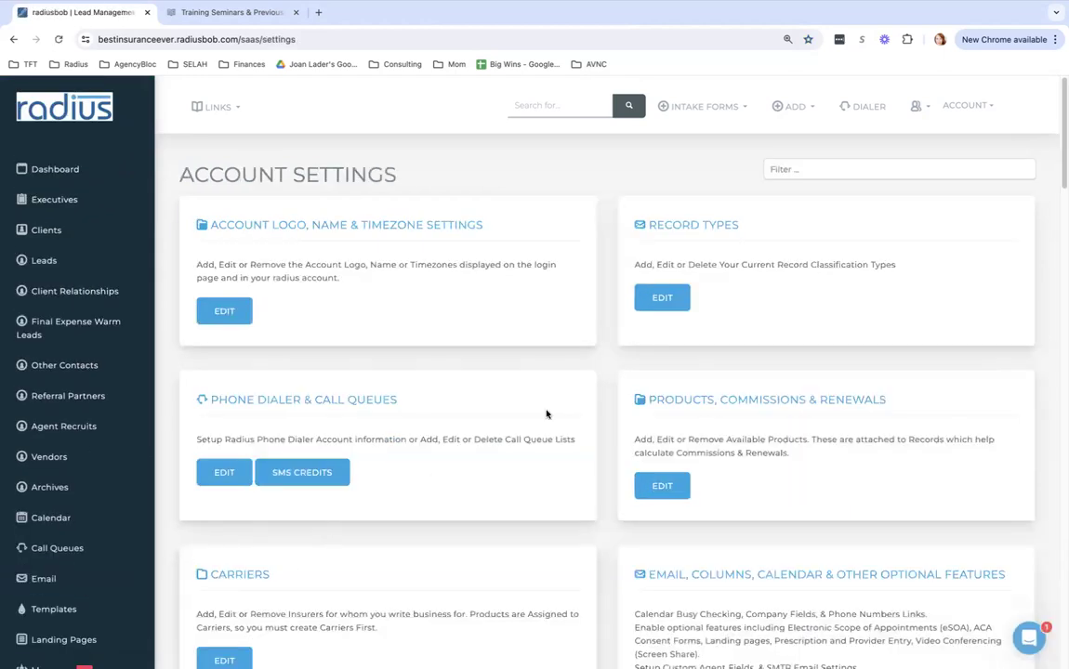
click(824, 170)
text(acc)
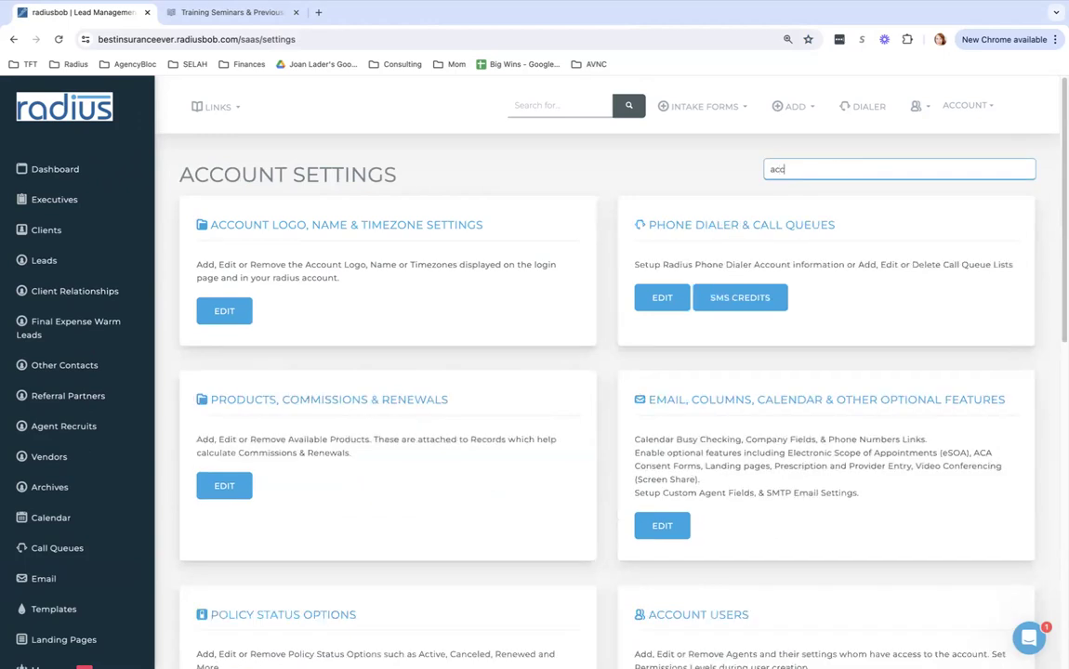
text(ou)
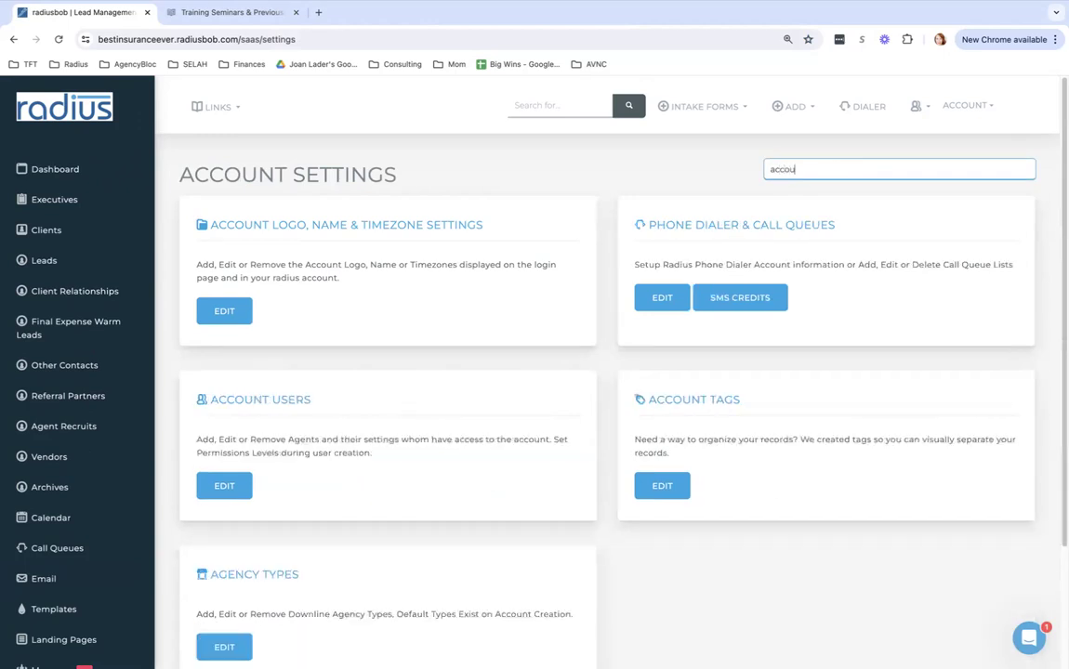
click(676, 486)
- Enter "Annual Review Needed" as the description of a new account tag
click(928, 253)
text(Annual Review Needed)
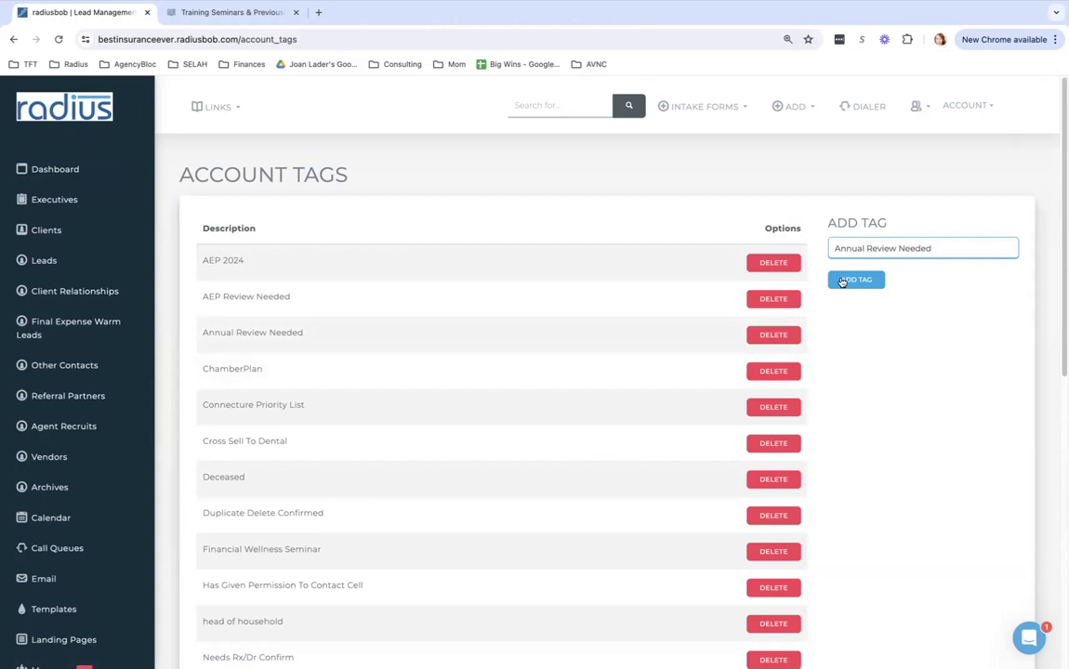
drag(832, 248, 964, 243)
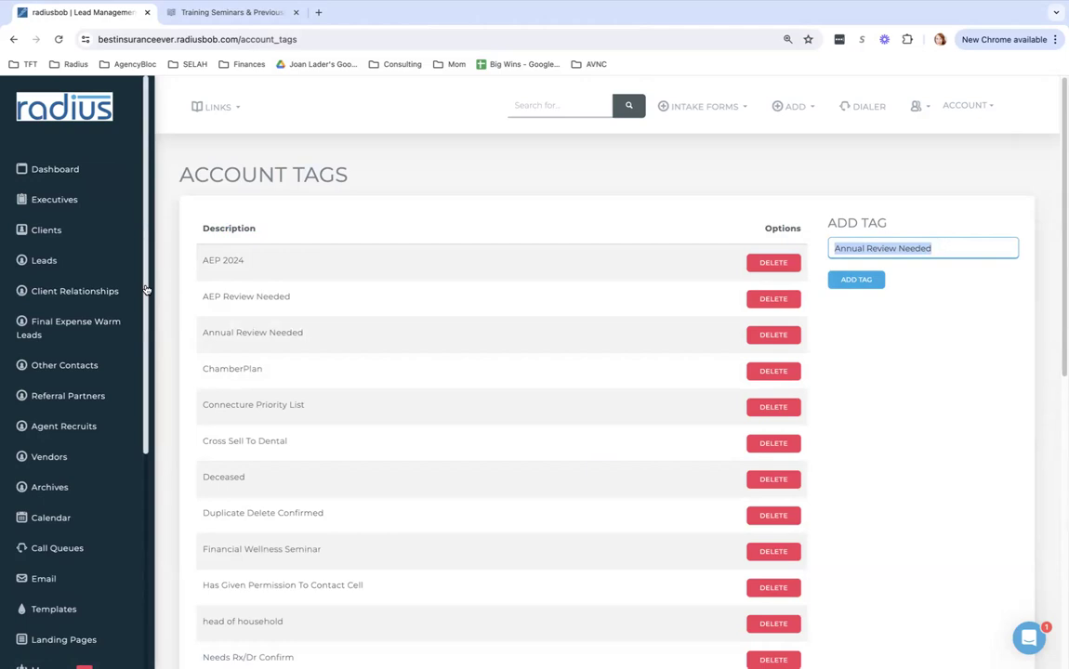
- Open the call queues within the account's phone dialer and call queue settings
drag(146, 290, 172, 515)
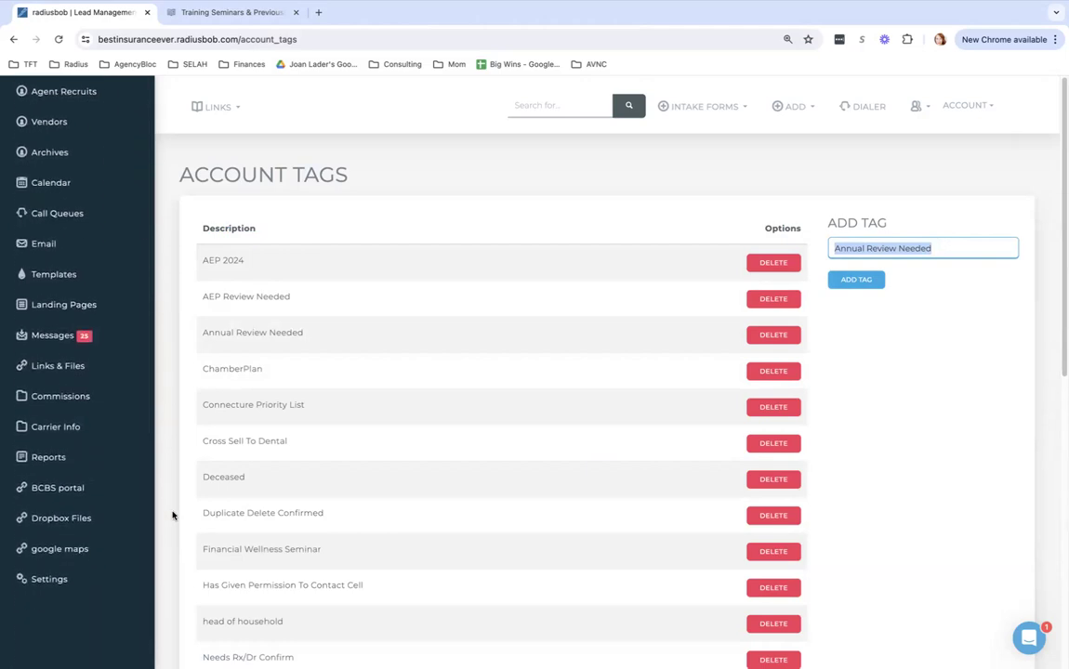
click(78, 580)
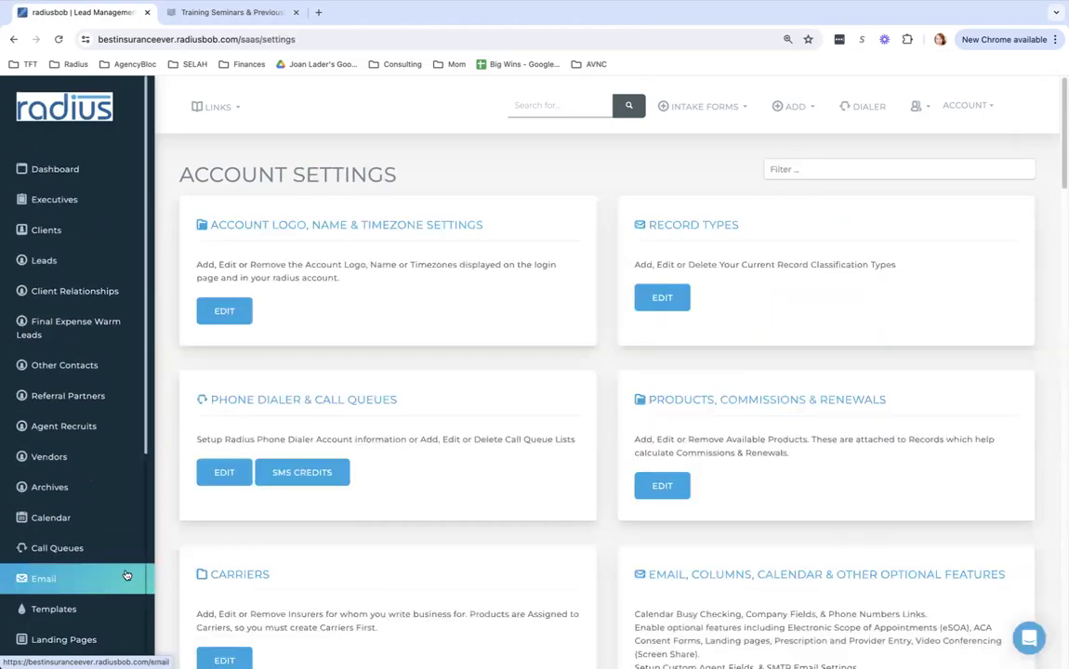
click(223, 473)
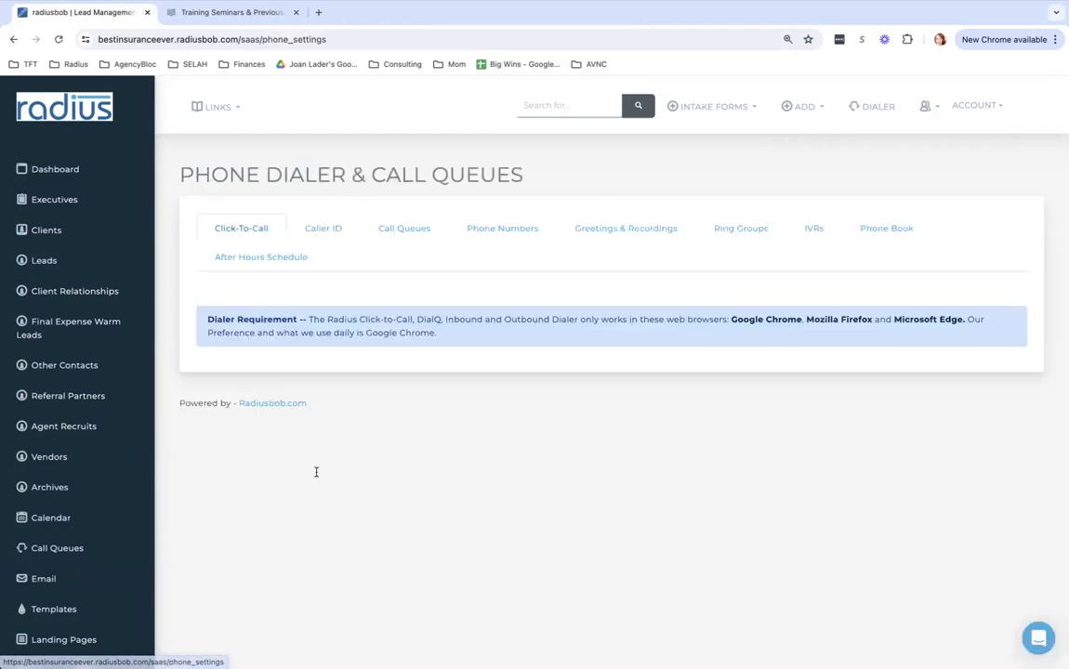
click(413, 237)
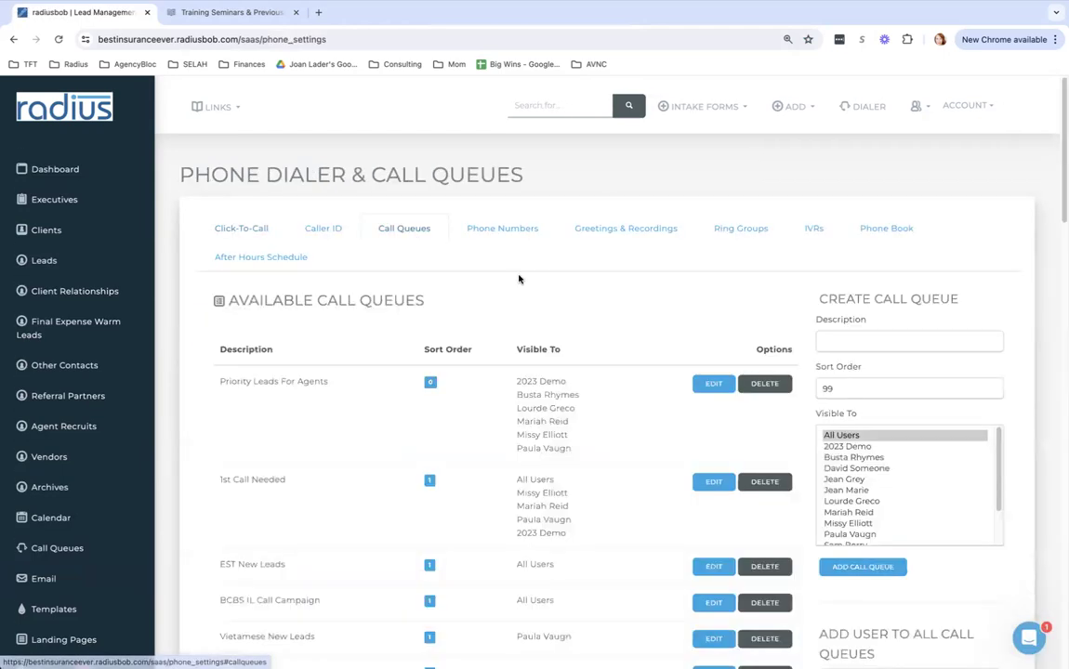
- Draft a call queue described as "AEP Clients" and select the four consecutive users from the fourth to the seventh entry for its visibility
click(888, 343)
text(AEP Clients)
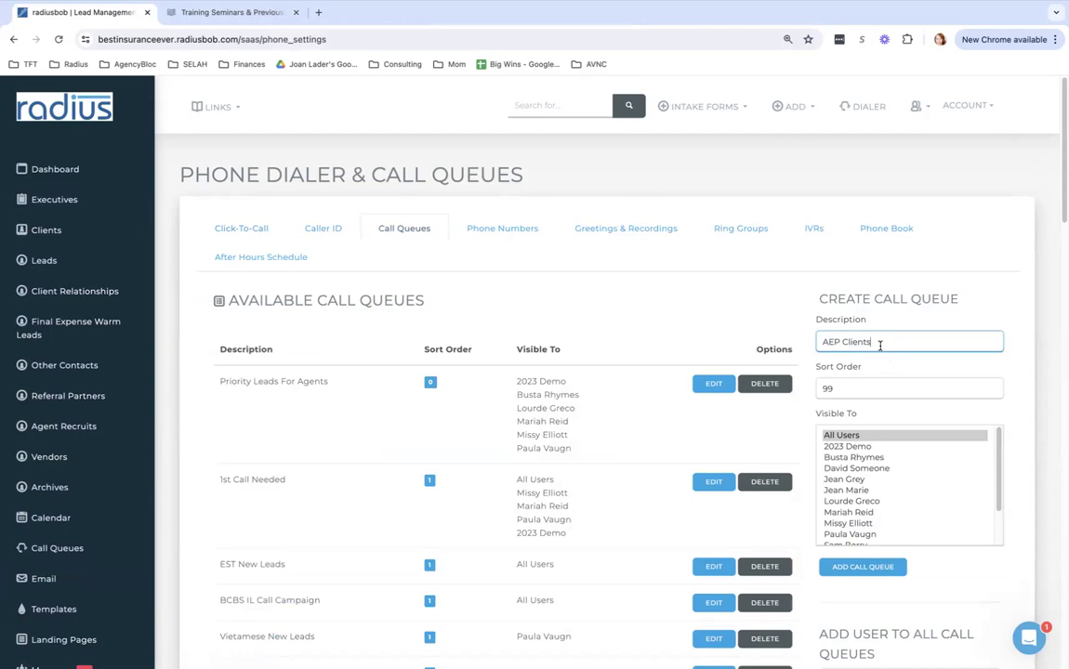
key(Tab)
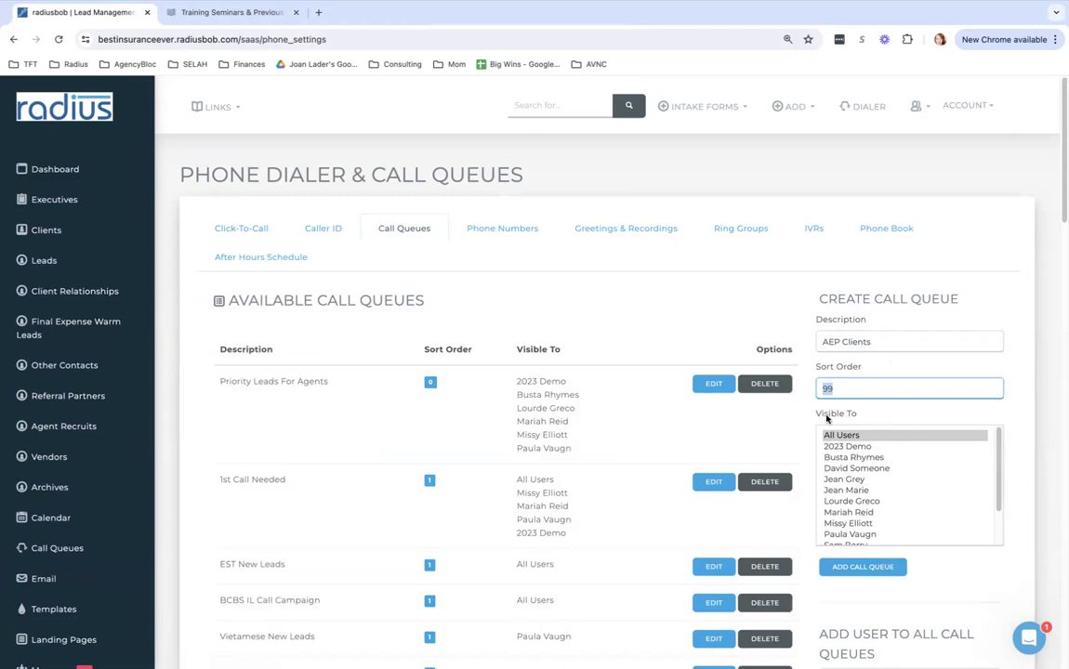
drag(816, 416, 863, 415)
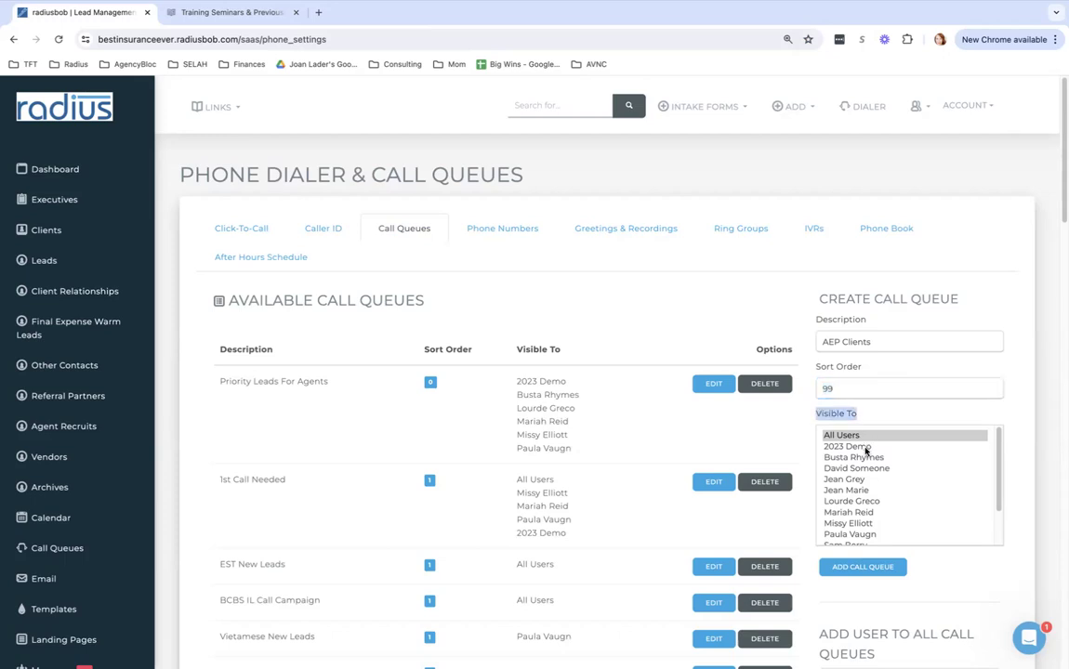
click(872, 469)
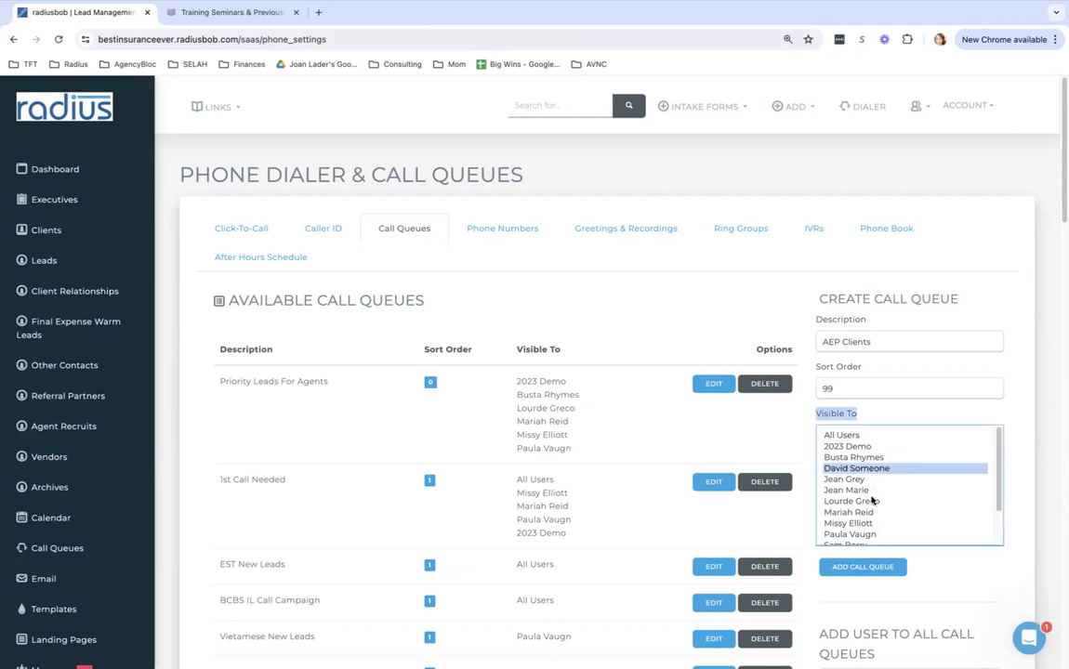
shift+click(872, 501)
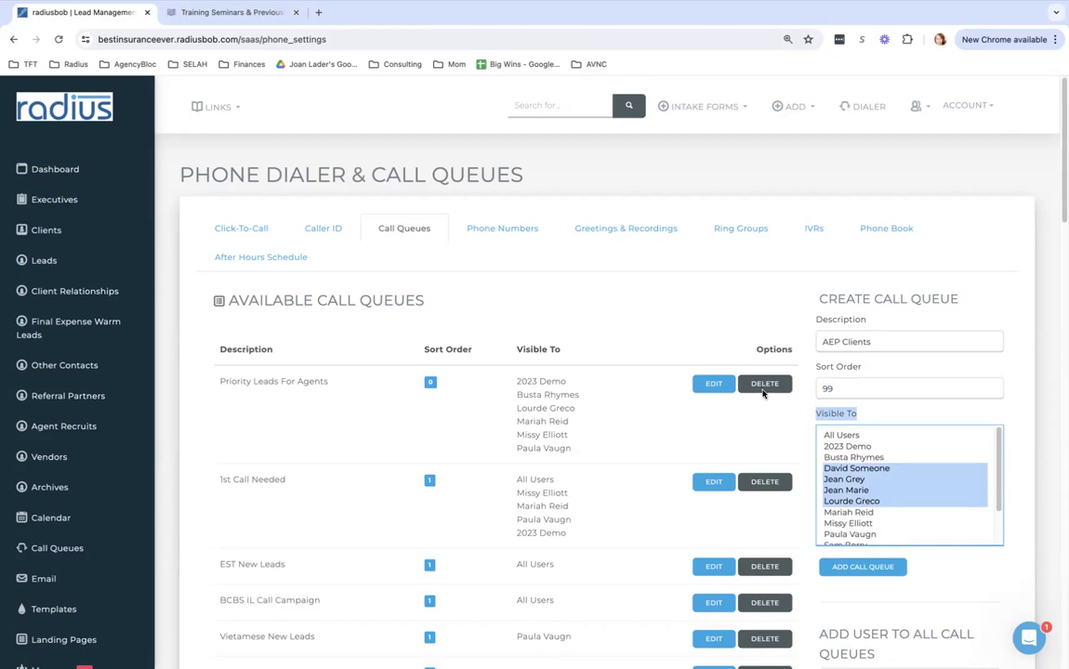
click(656, 279)
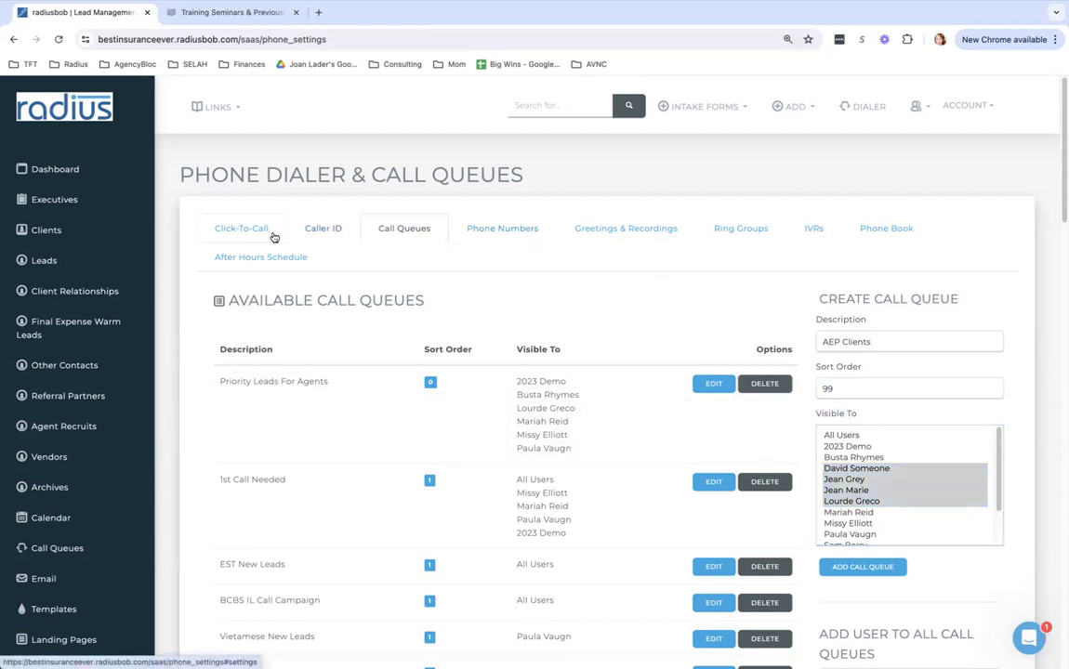
- Filter the email templates by "aep" and open the AEP #1 template for editing
scroll(139, 409, down, 3)
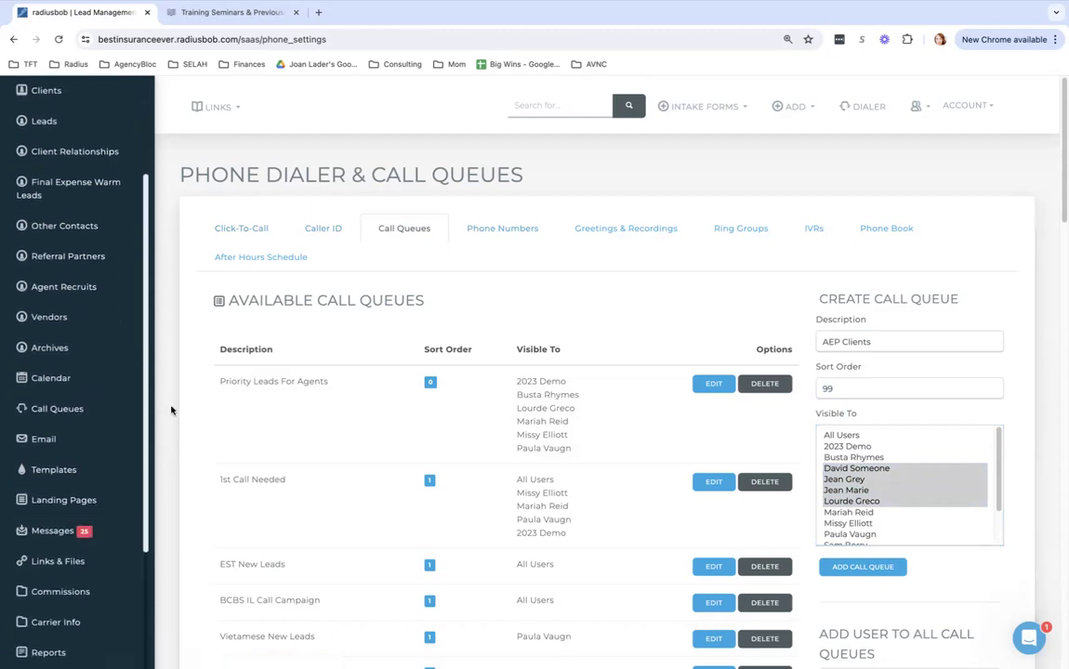
click(65, 457)
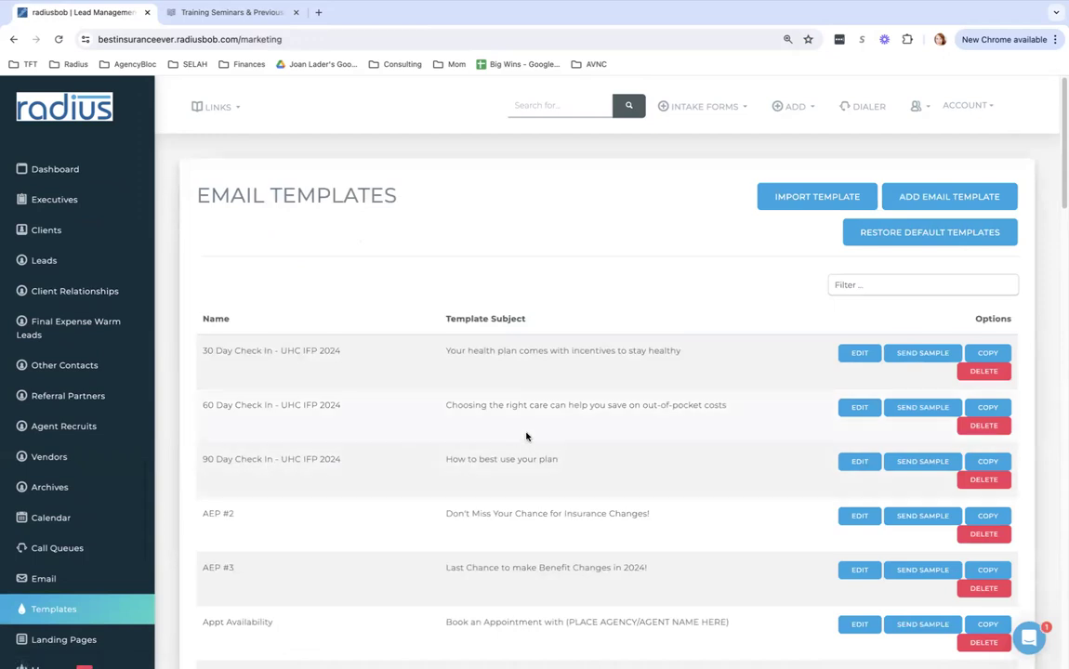
click(848, 285)
text(aep)
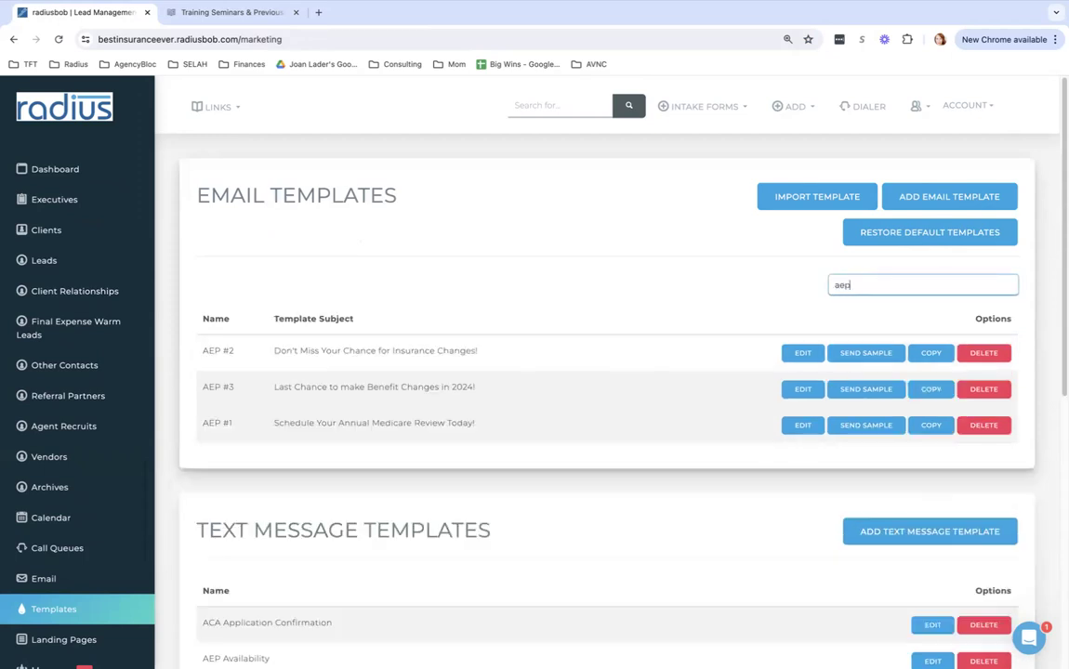
click(801, 427)
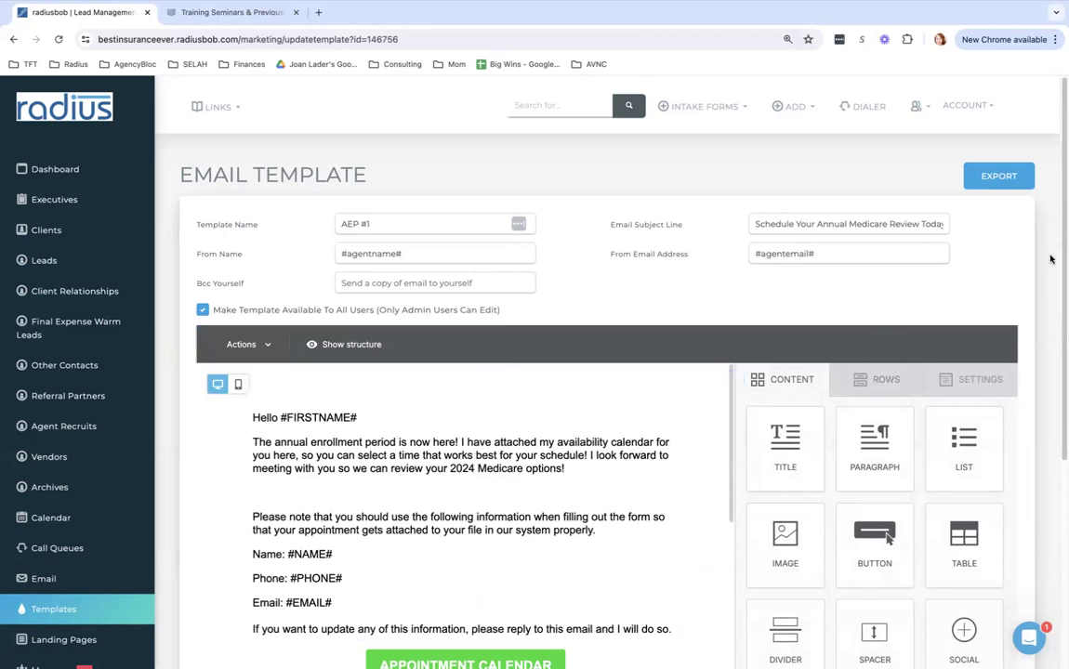
- Examine the AEP #1 email's note about booking details and its name, phone and email merge fields, then return to the template list
scroll(480, 471, down, 5)
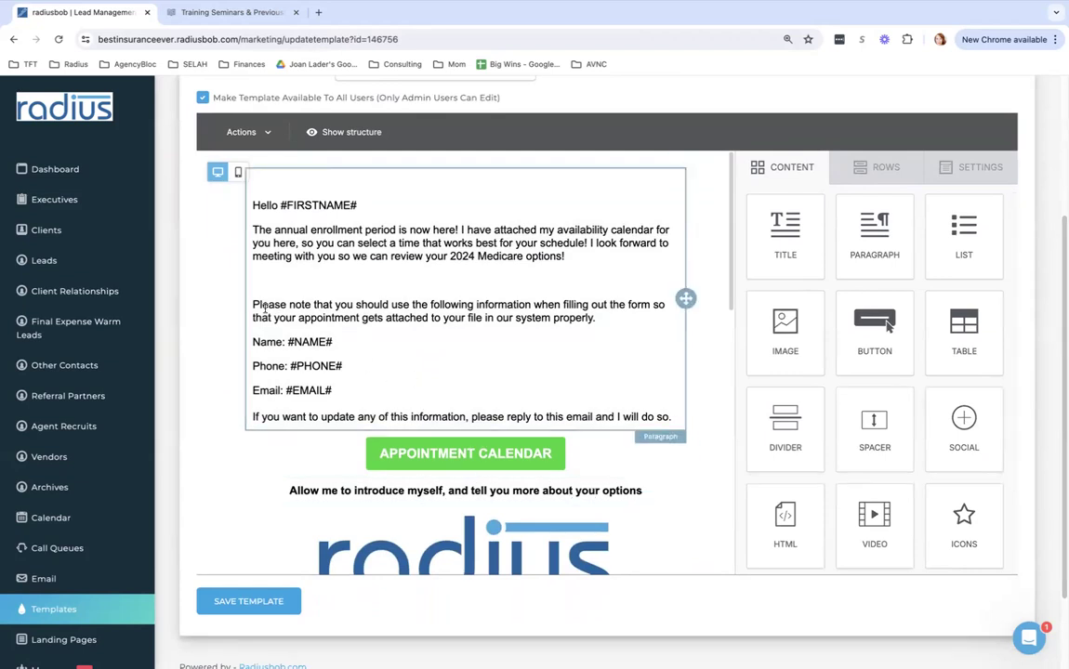
drag(254, 304, 348, 387)
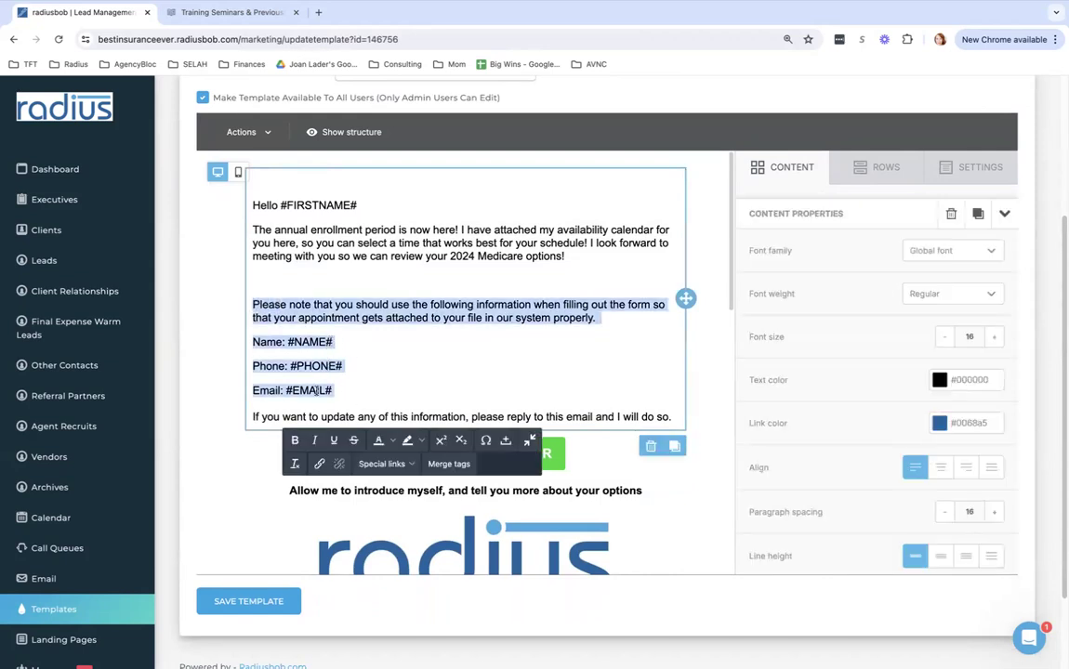
click(374, 383)
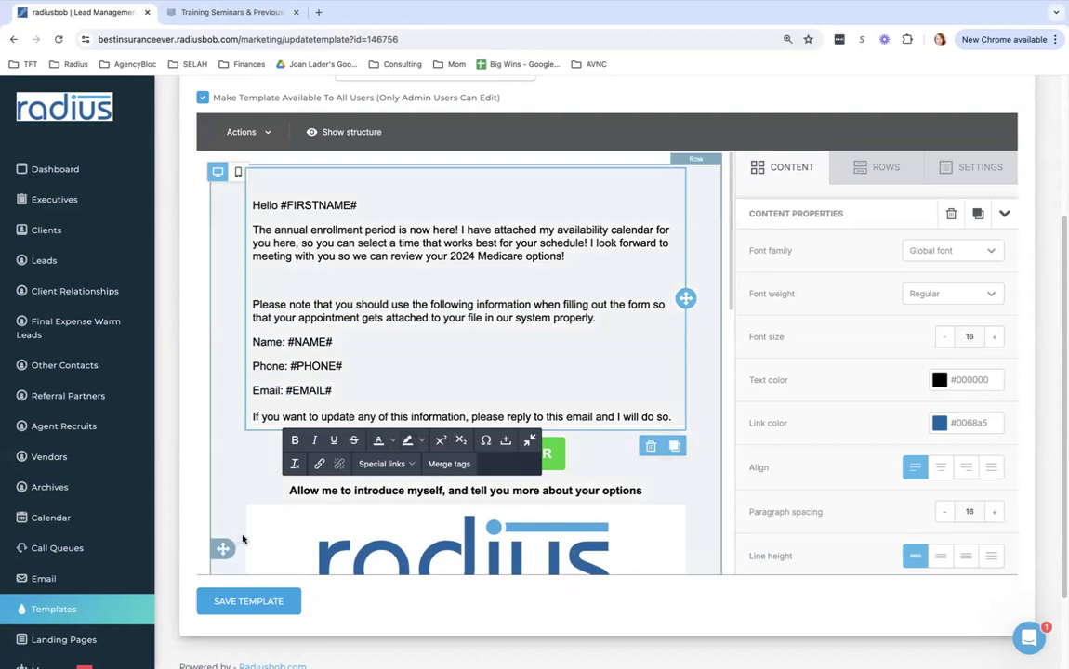
click(108, 615)
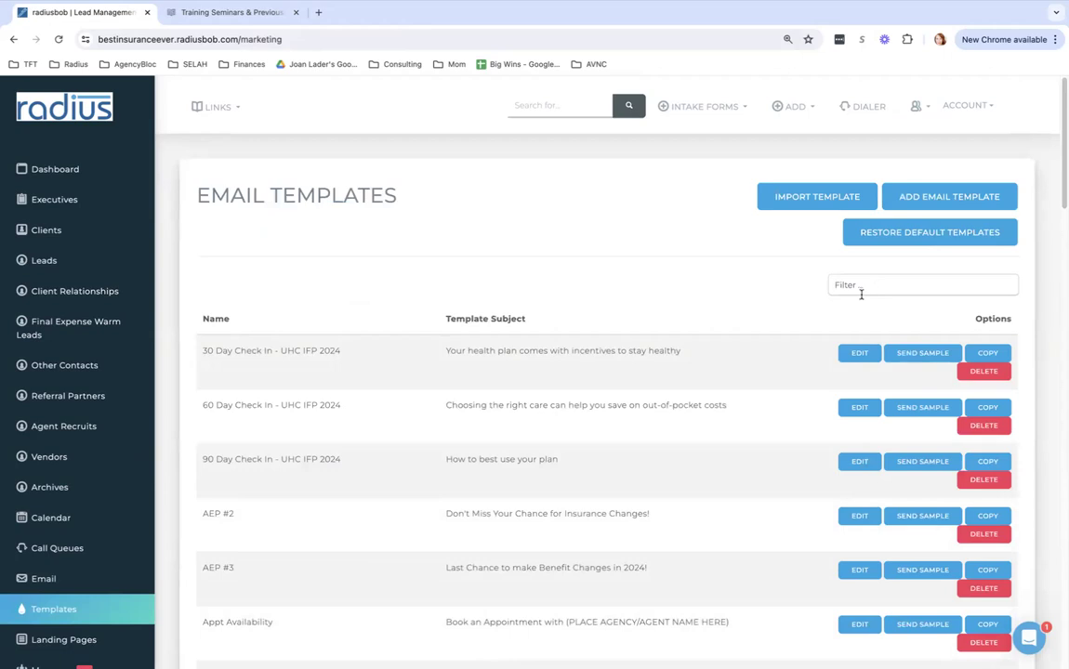
- Open the second client's record in the client list and view its self-service page
click(70, 232)
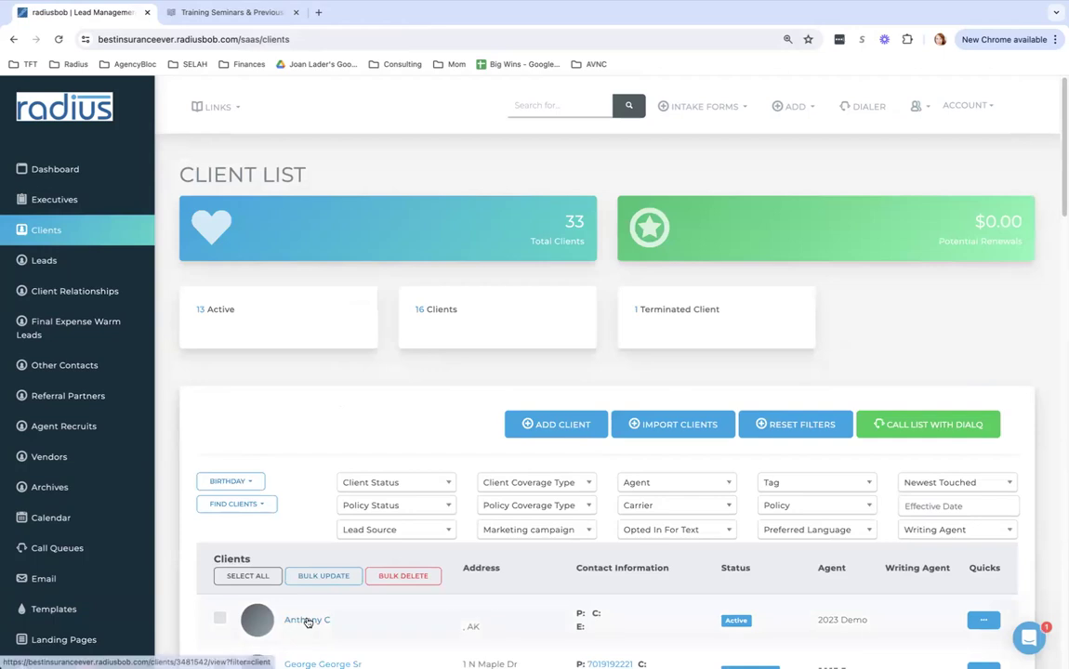
click(303, 620)
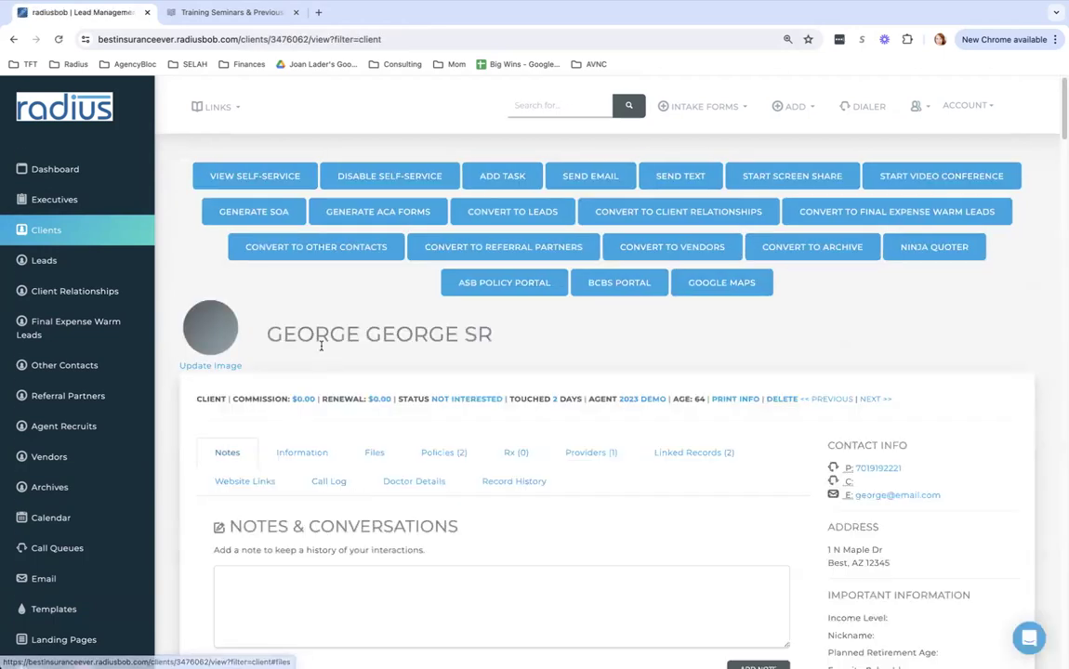
click(273, 179)
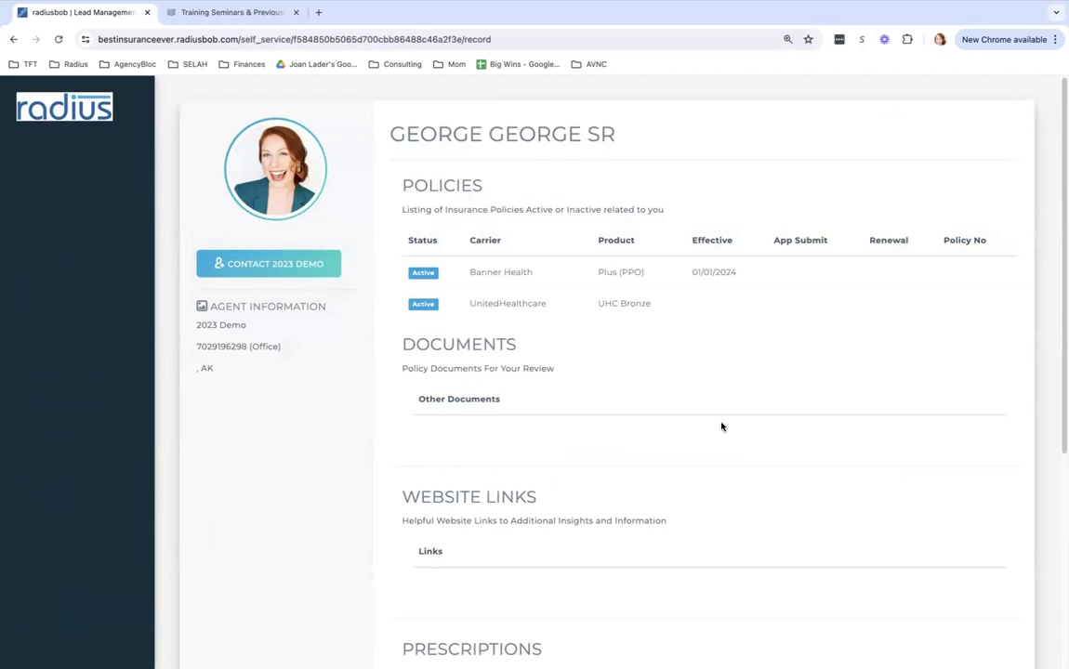
- Start a new prescription on the self-service page with Rx name "Drug A" and Rx code 234
scroll(1040, 432, down, 5)
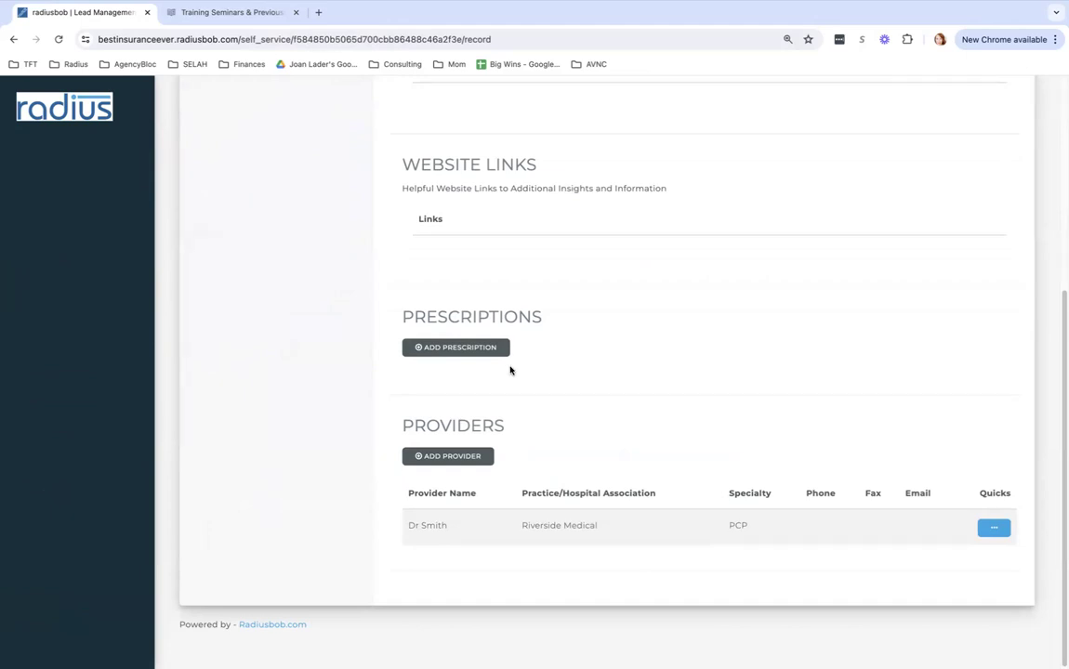
click(456, 354)
click(433, 284)
text(Drug A)
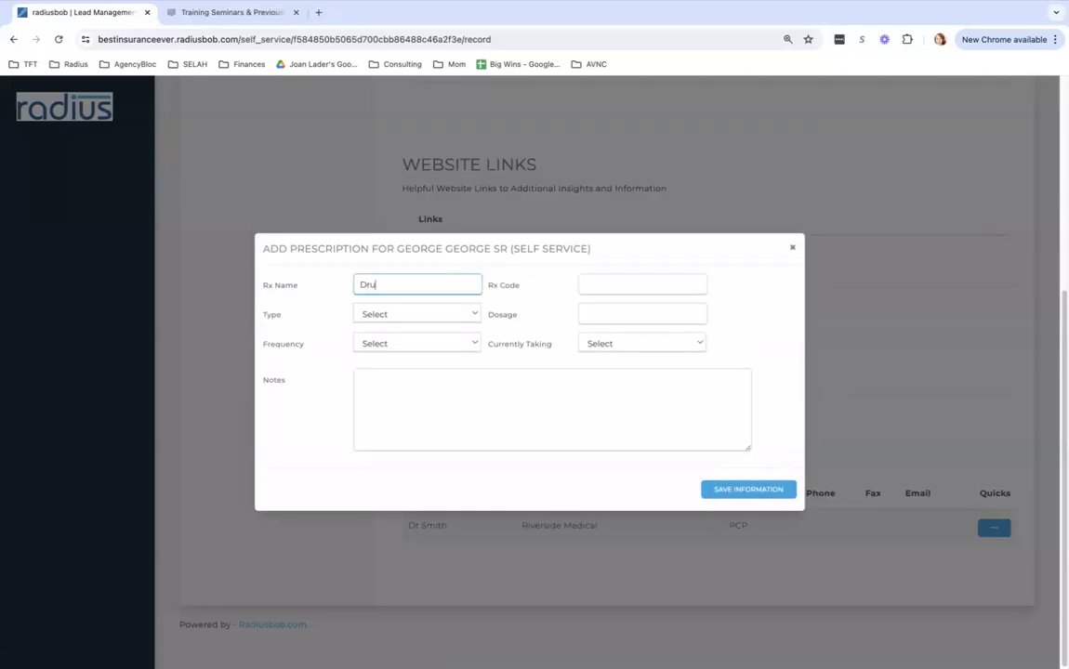
key(Tab)
text(234)
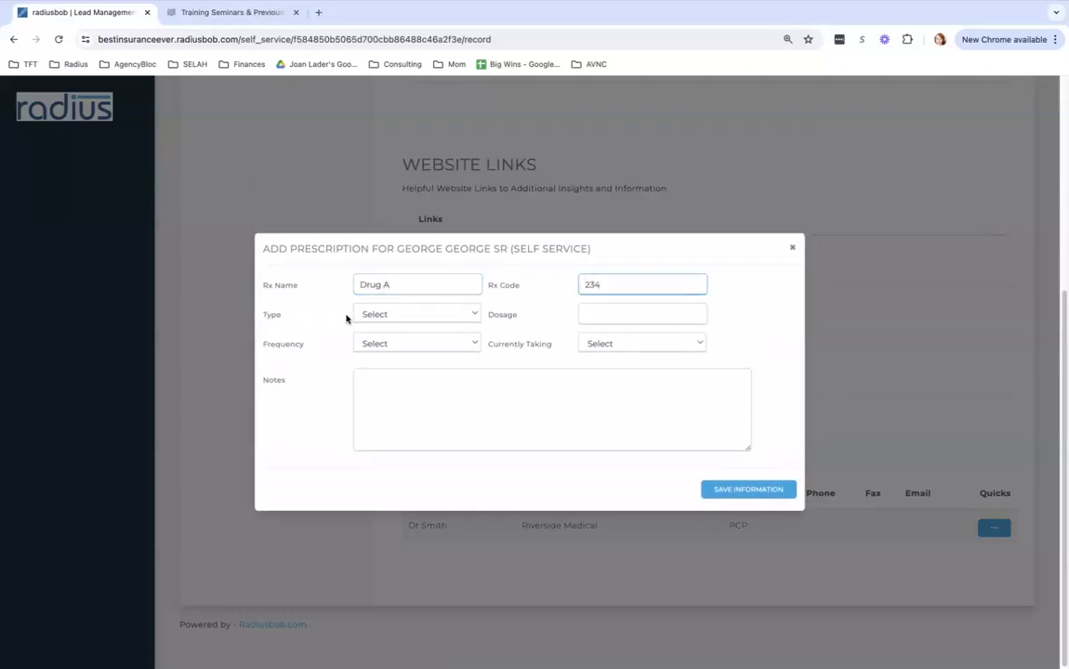
- Set the prescription to type Brand Name, dosage 5mg, frequency 1/day and currently taking Yes, and save it
click(372, 315)
click(370, 339)
click(599, 317)
text(5mg)
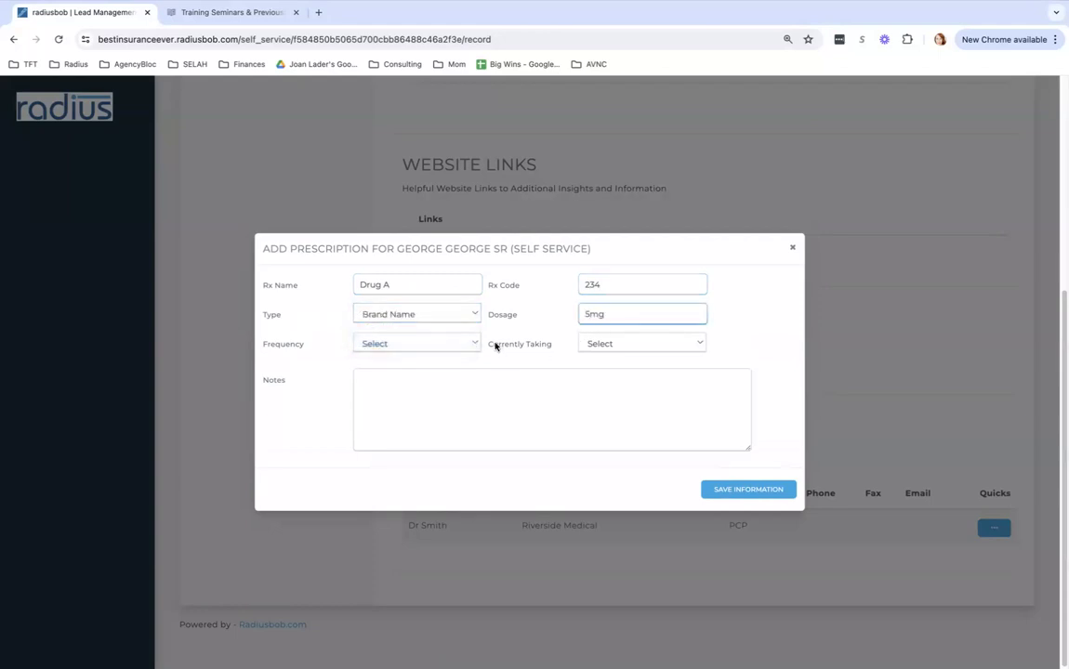
click(474, 343)
click(373, 356)
click(606, 342)
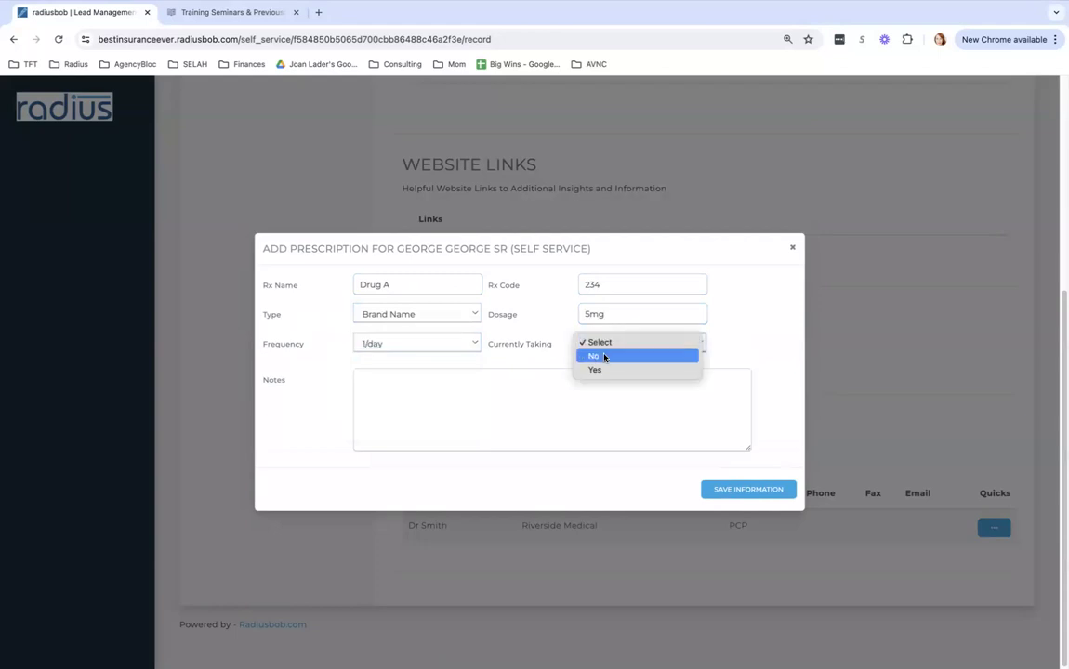
click(604, 369)
click(732, 489)
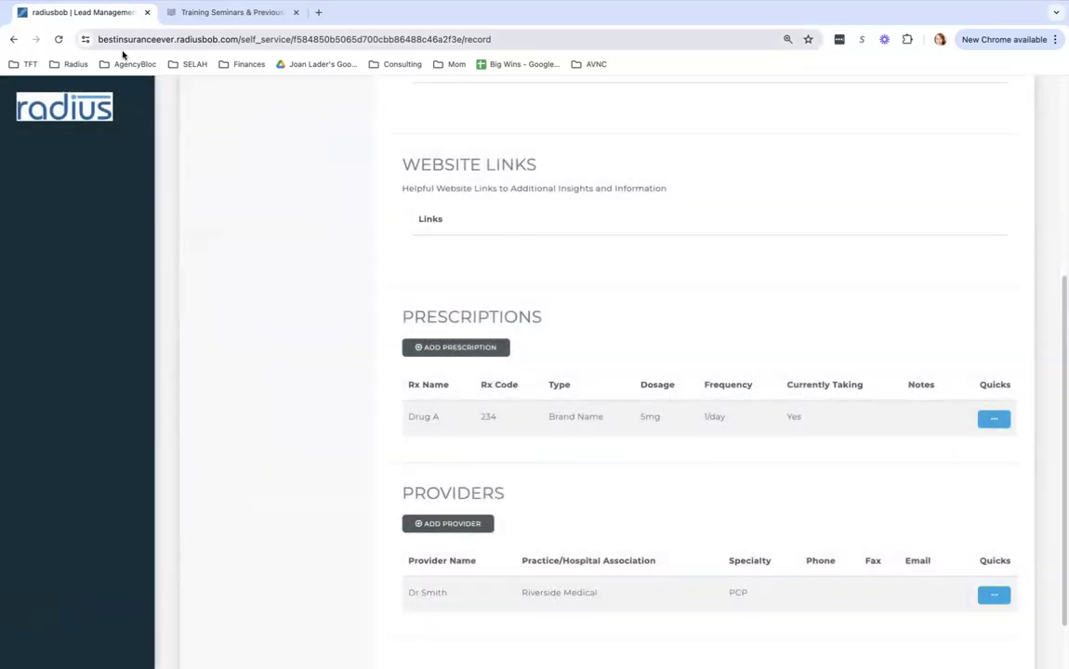
- Return to the client's record and view its prescription list
click(13, 40)
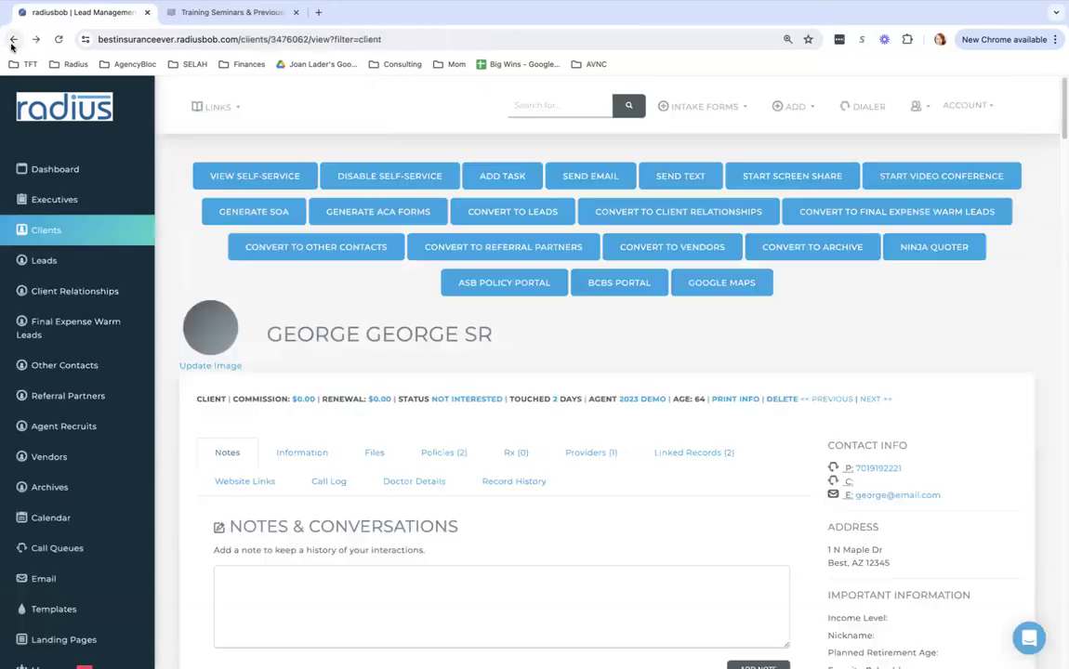
click(517, 453)
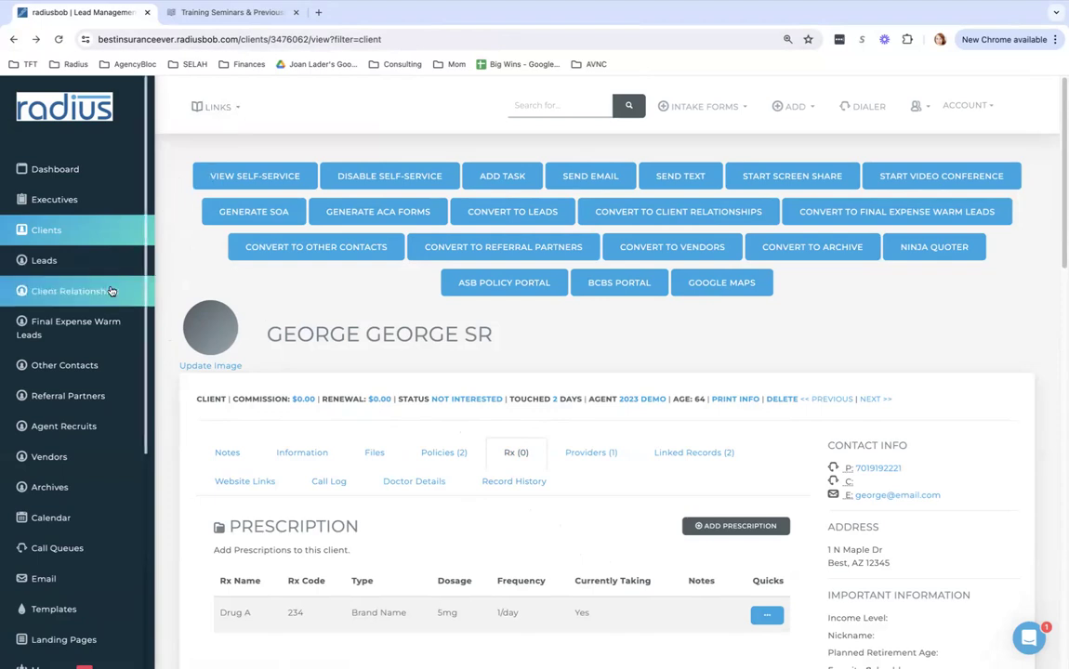
- Open the email templates list and look through the available templates, including the AEP follow-up emails
click(67, 610)
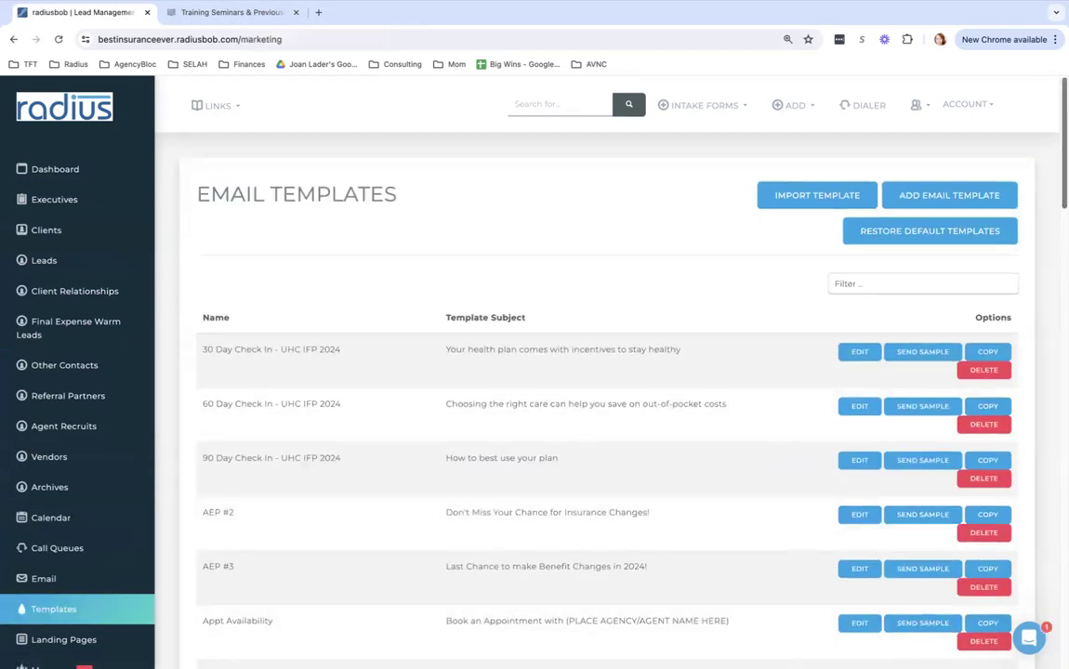
scroll(604, 371, down, 4)
scroll(604, 372, down, 1)
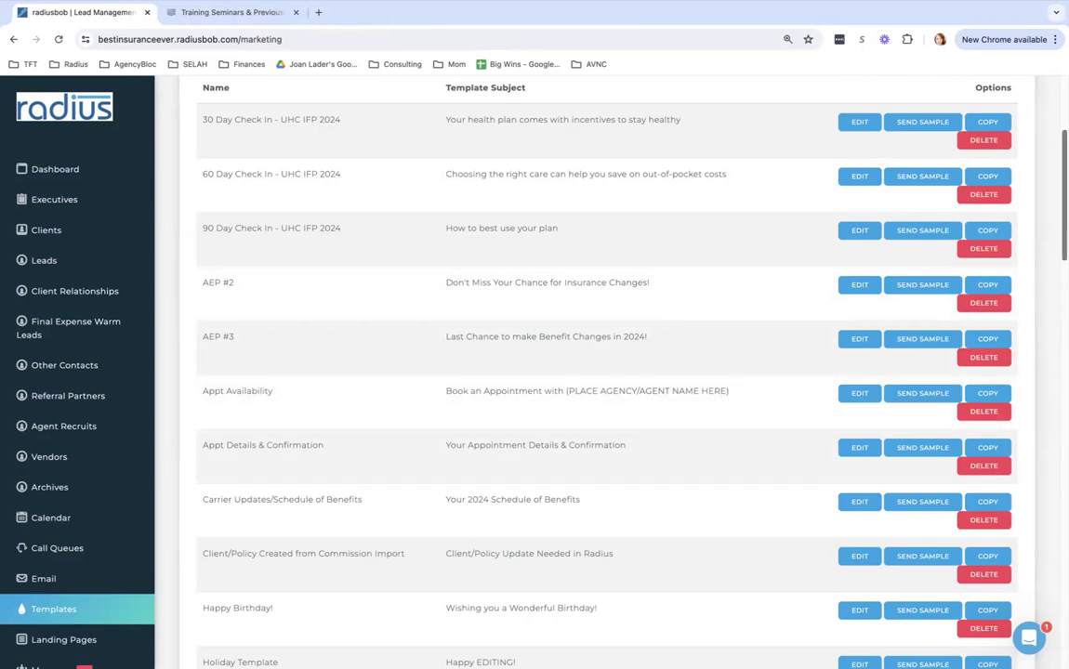
scroll(608, 372, down, 1)
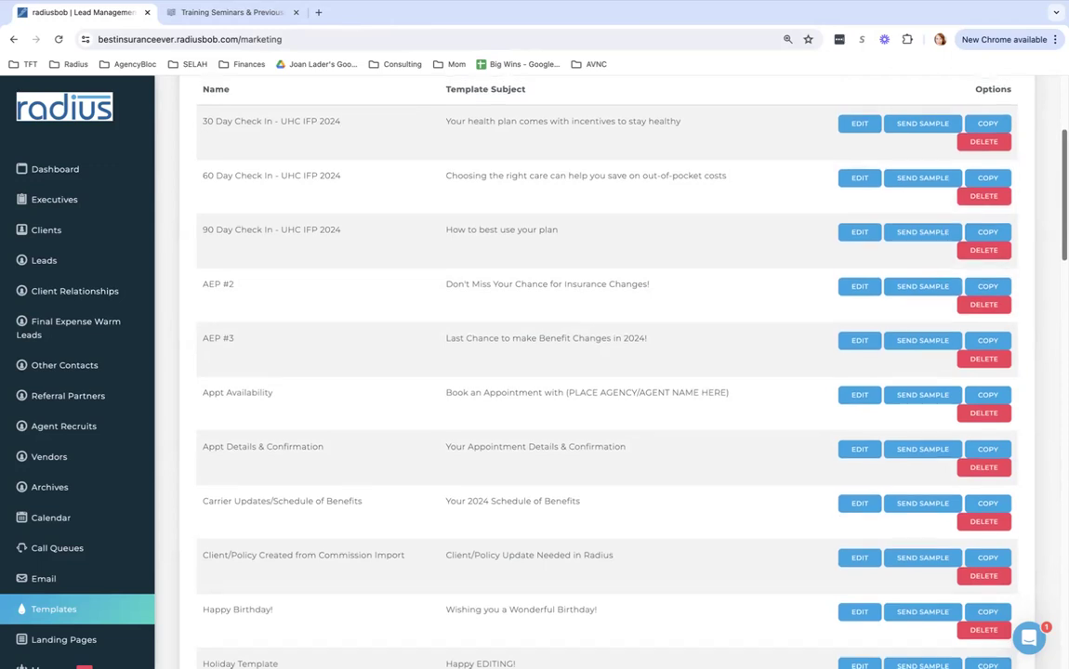
scroll(608, 372, up, 2)
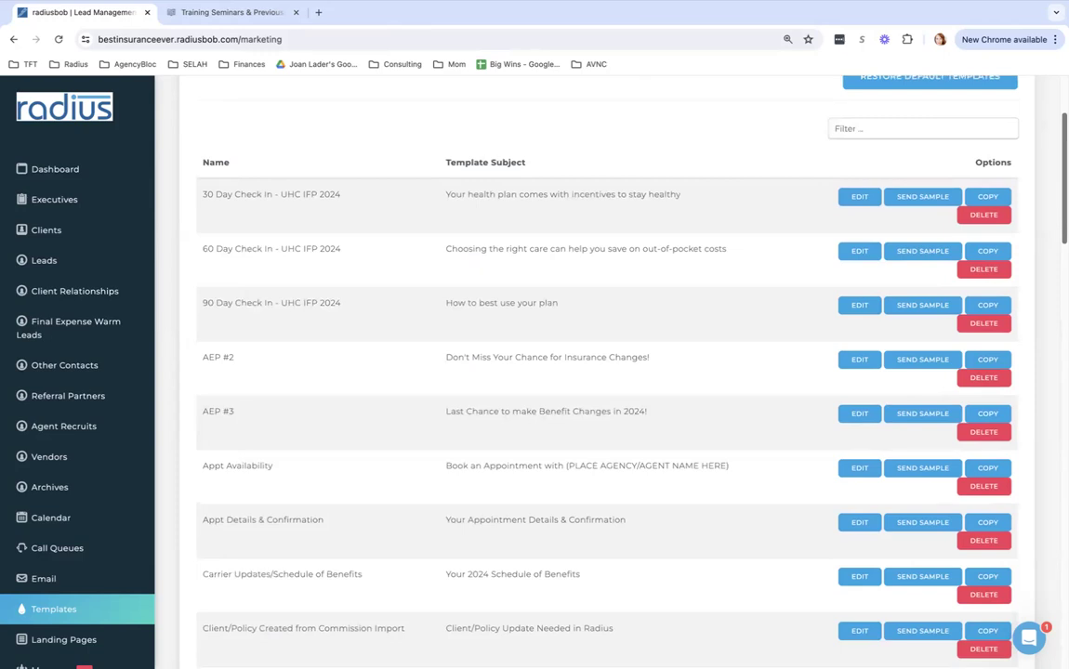
scroll(609, 372, up, 1)
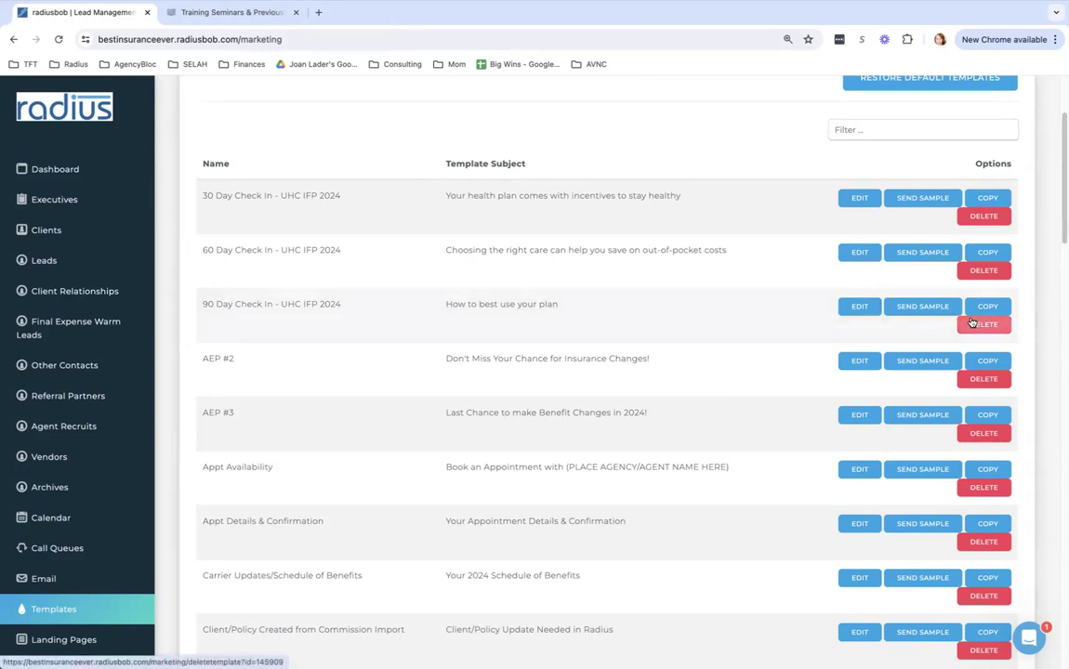
- Open the AEP #2 email template for editing and examine the link URL behind its Appointment Calendar button
click(860, 362)
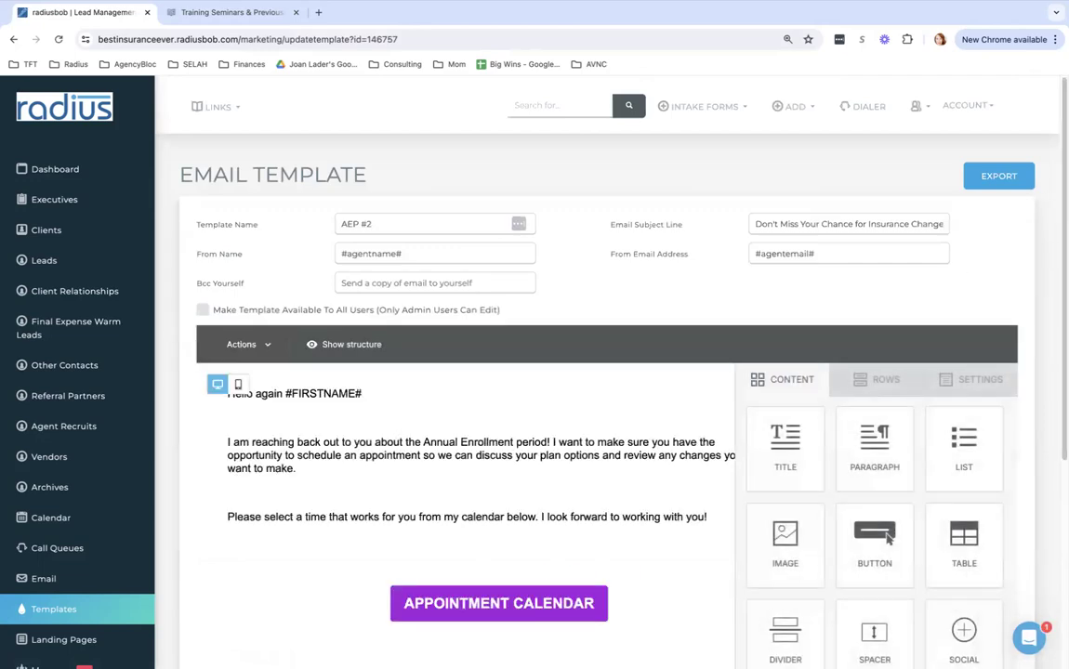
scroll(1045, 303, down, 4)
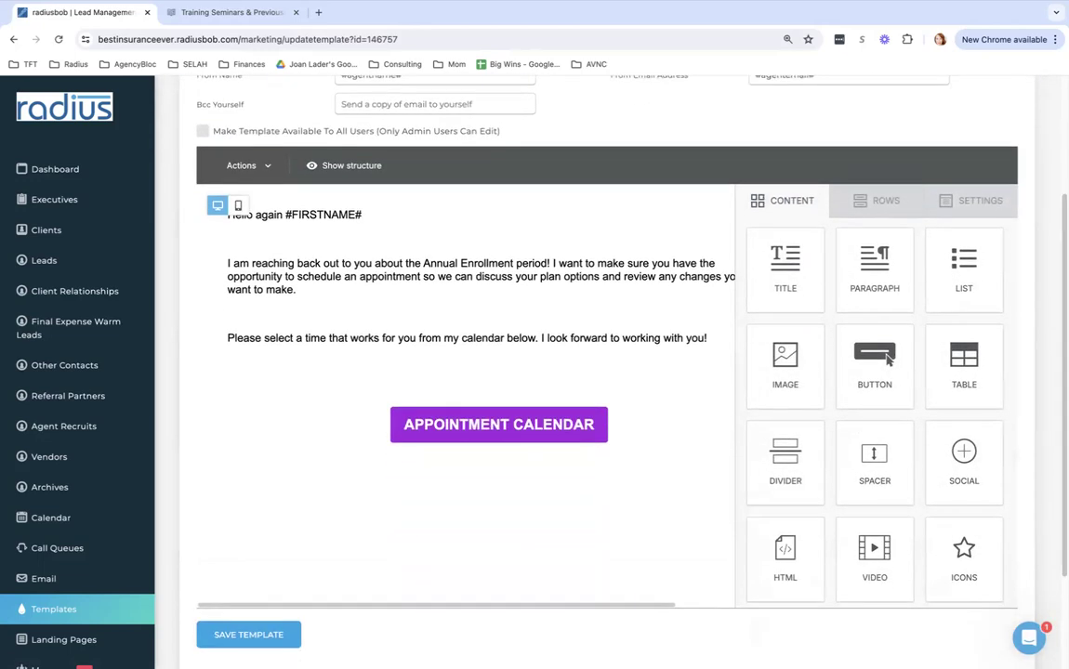
click(498, 424)
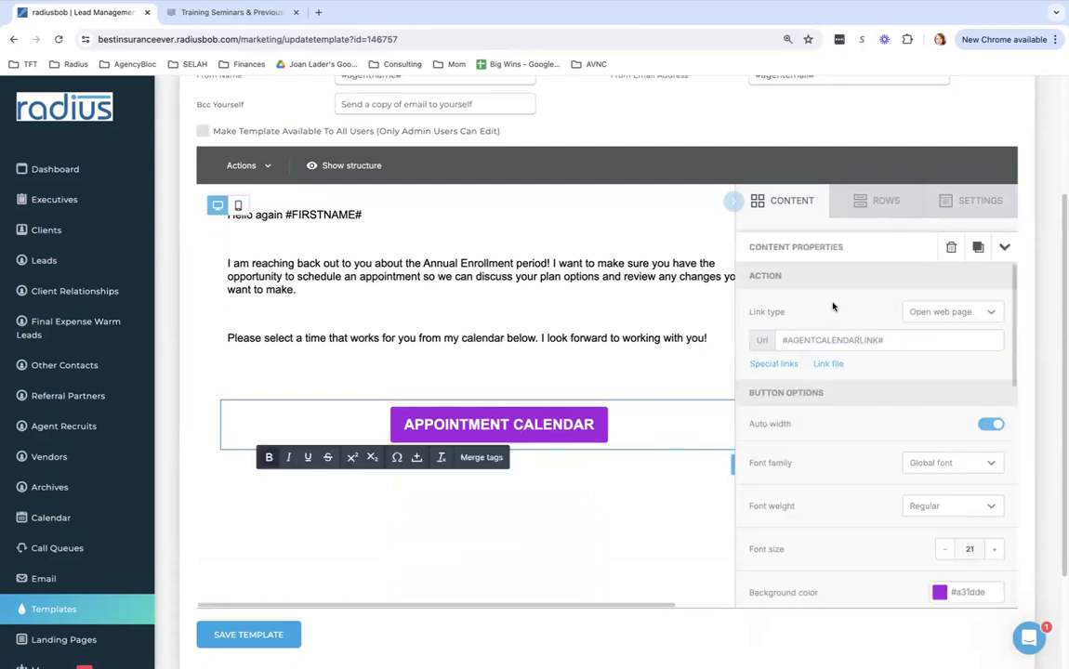
drag(906, 340, 786, 340)
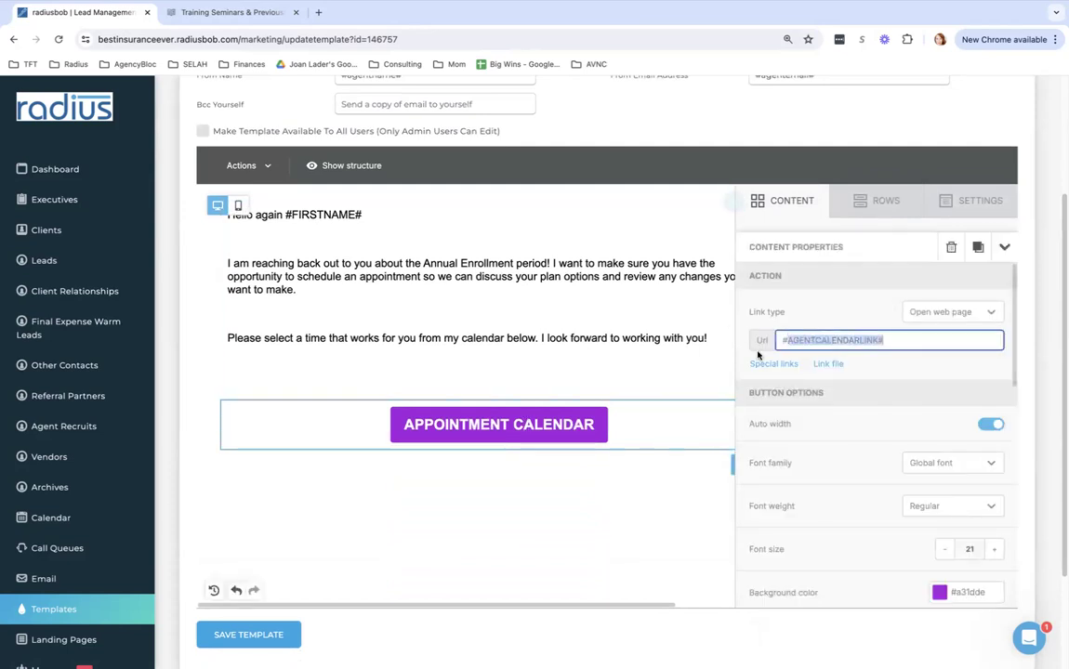
click(893, 340)
drag(886, 340, 772, 345)
click(615, 314)
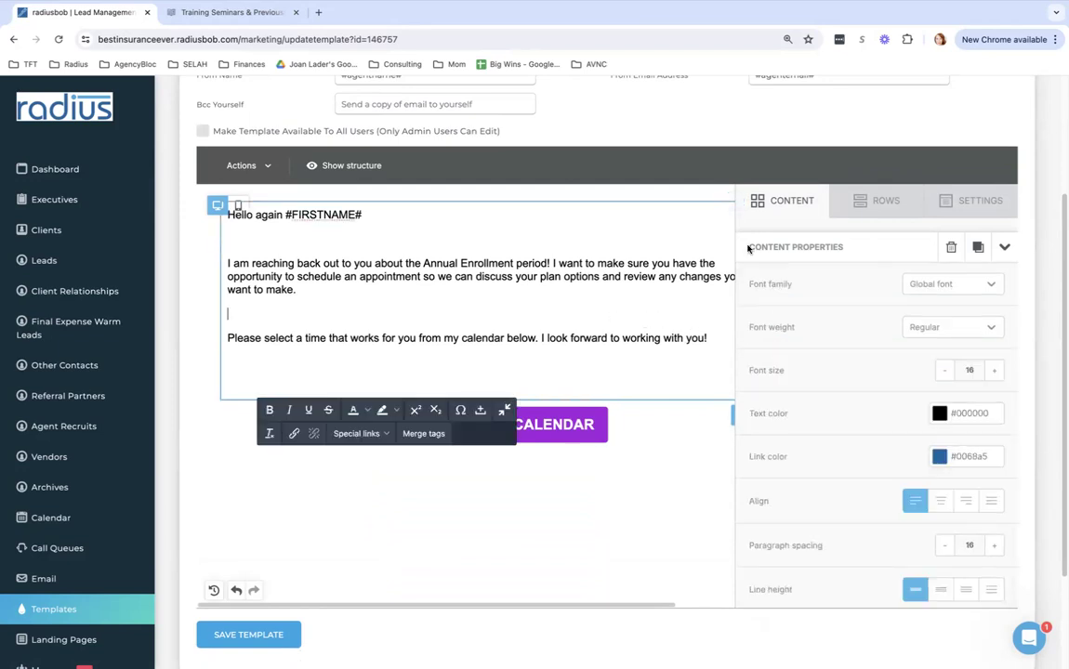
click(657, 186)
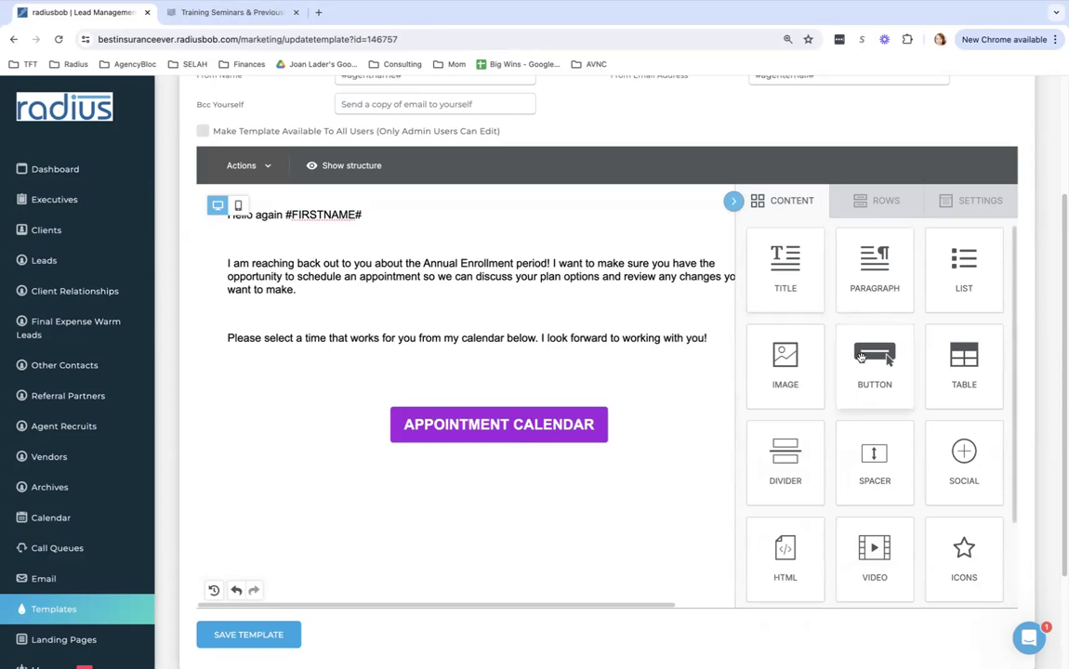
- Place a Video block below the Appointment Calendar button and delete it again
drag(841, 532, 595, 409)
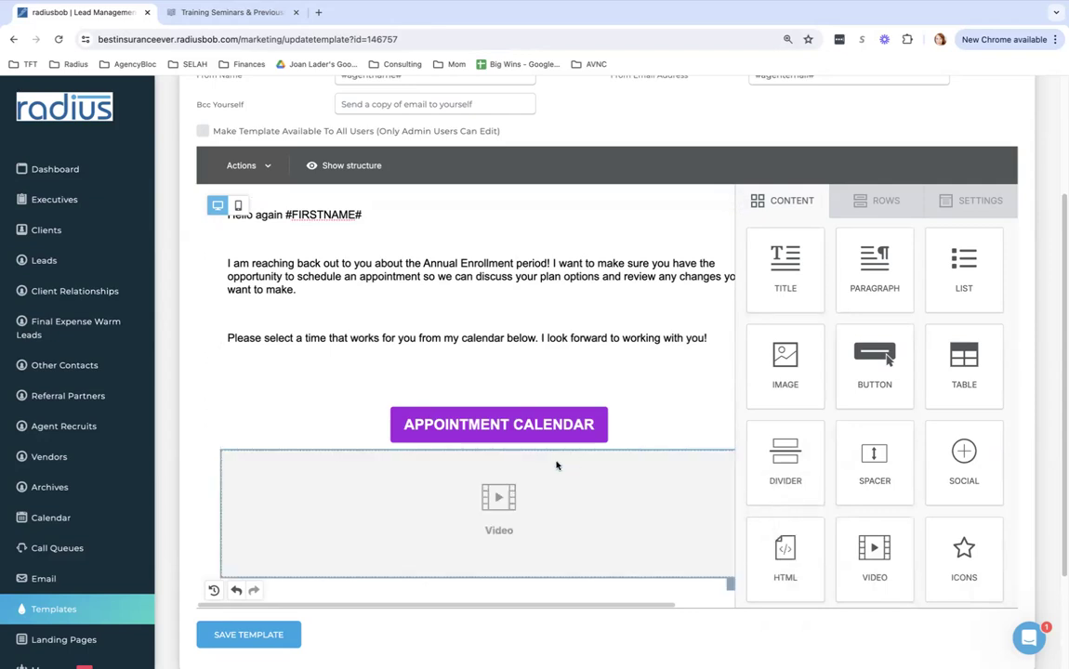
click(572, 513)
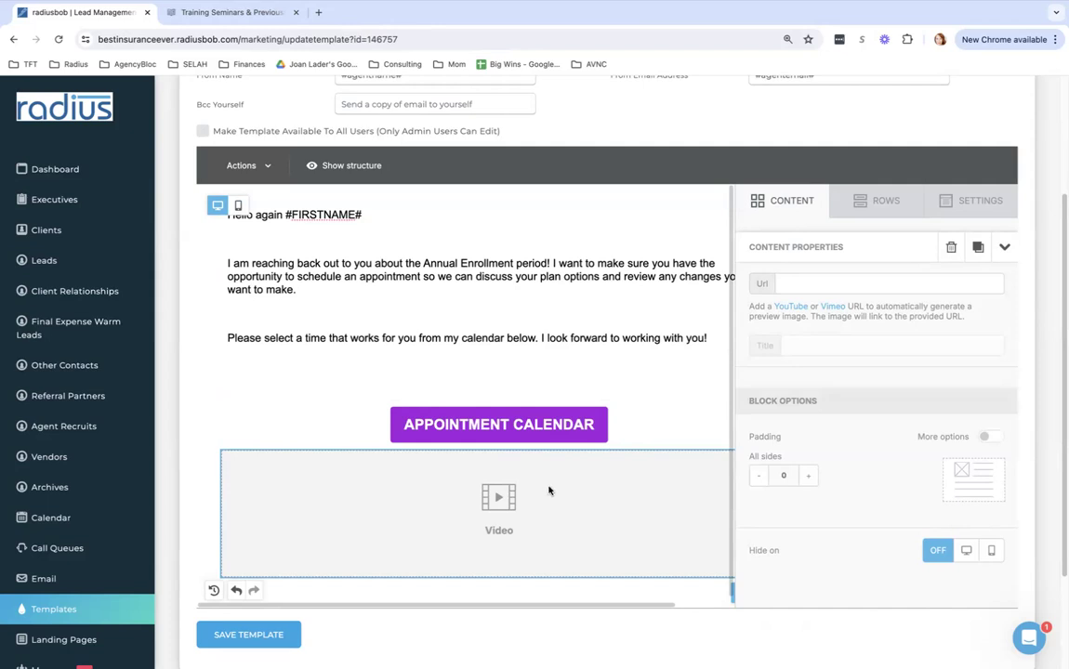
click(503, 424)
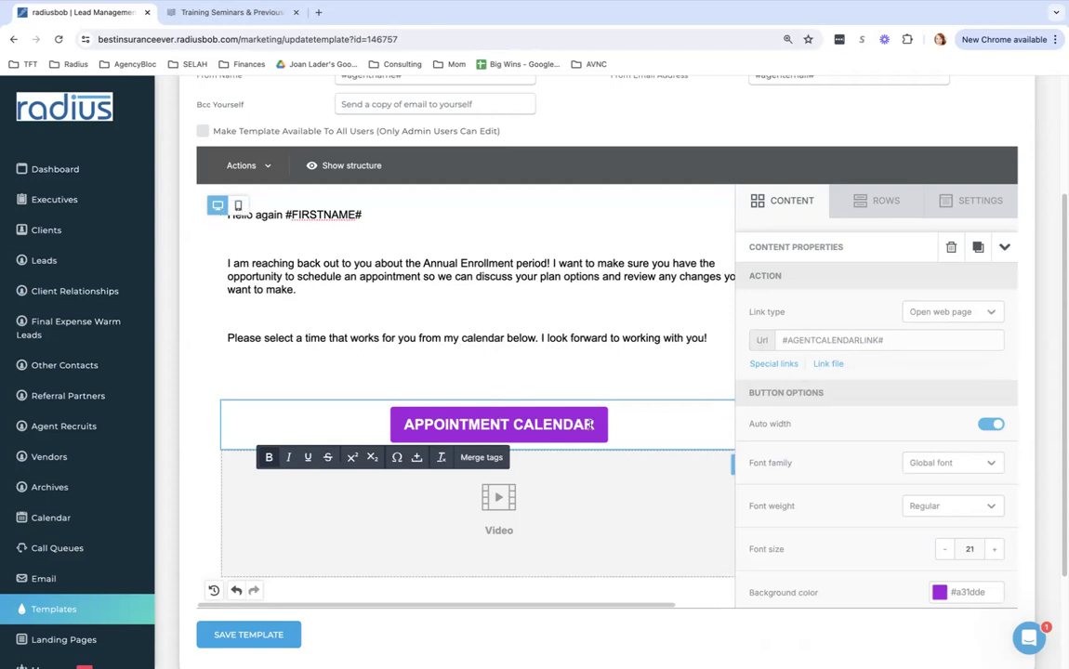
click(648, 509)
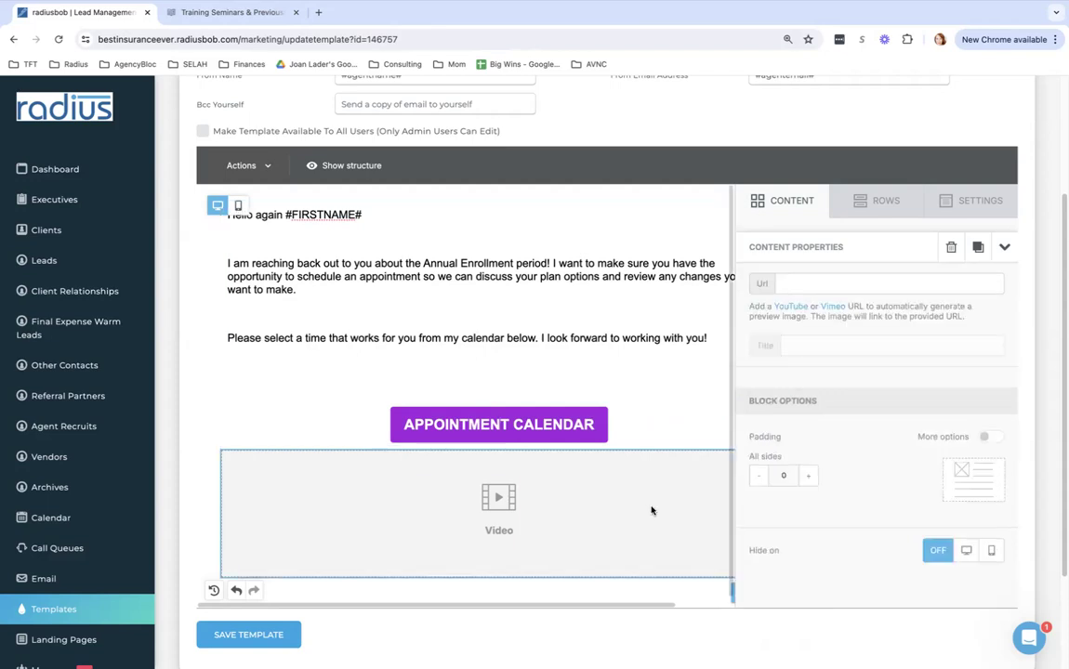
drag(648, 606, 712, 599)
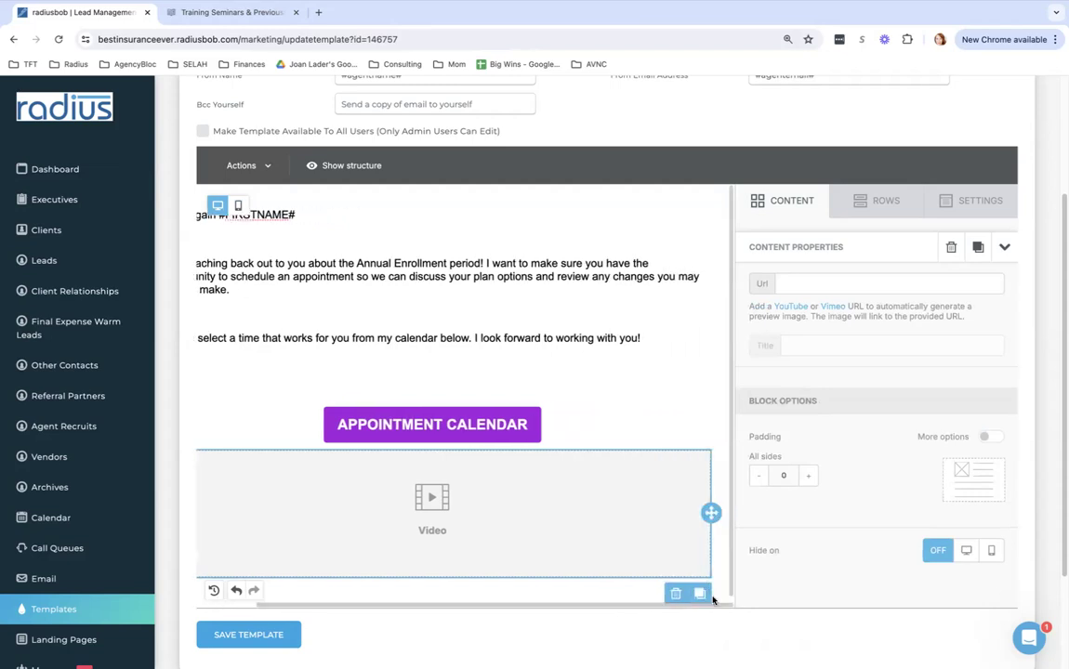
click(673, 590)
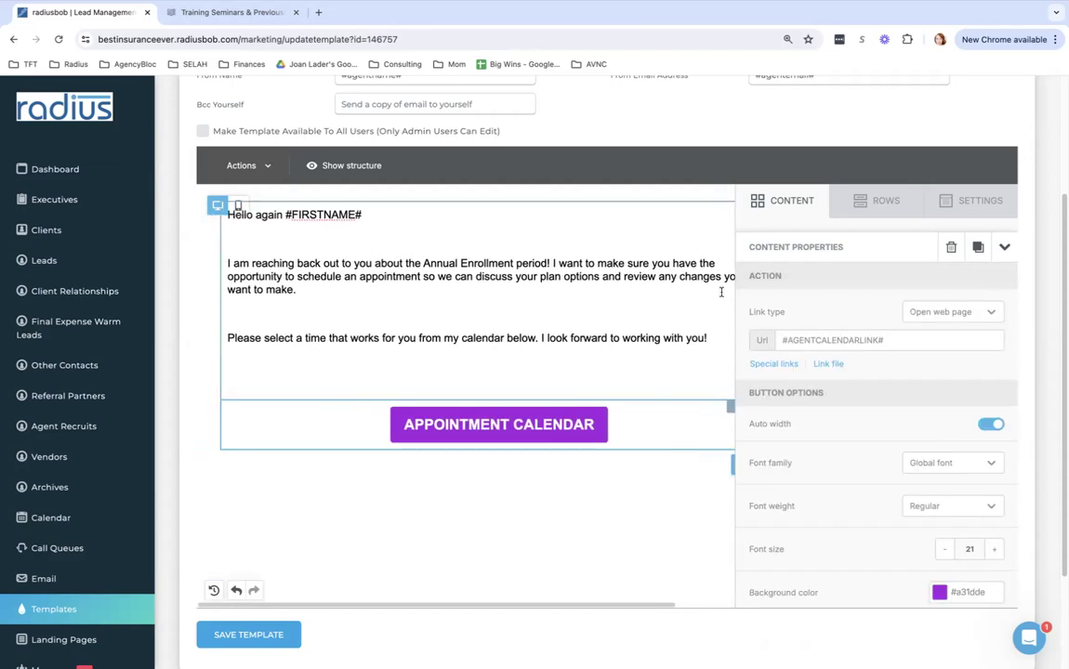
- Insert the saved rows Signature Line_vs2 and CMS and Physical Address below the Appointment Calendar button
click(861, 203)
click(818, 249)
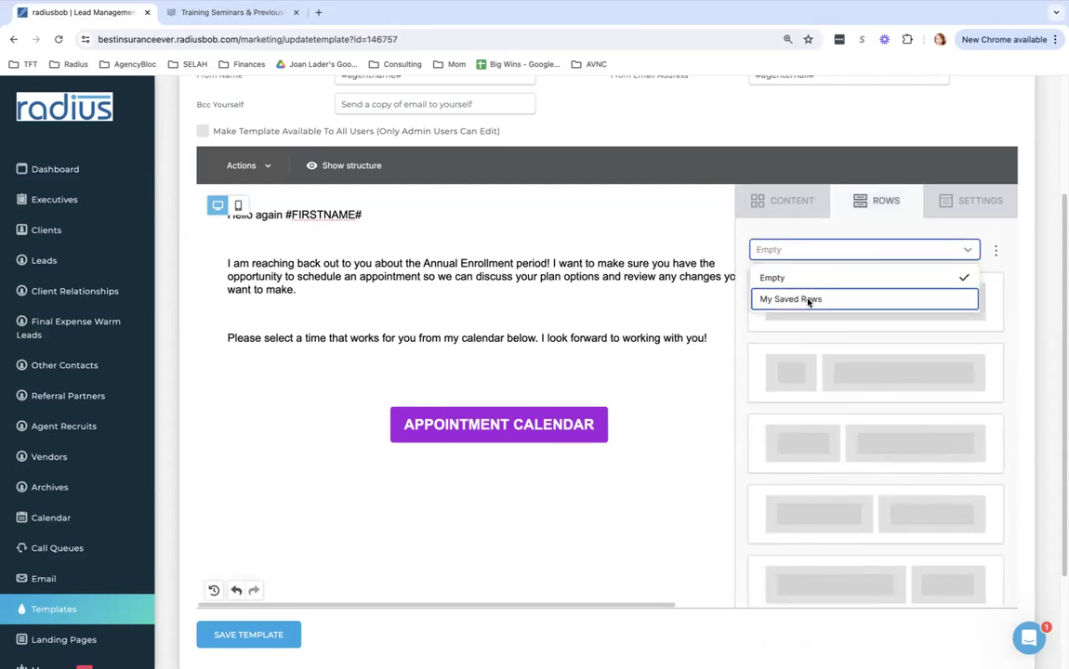
click(809, 300)
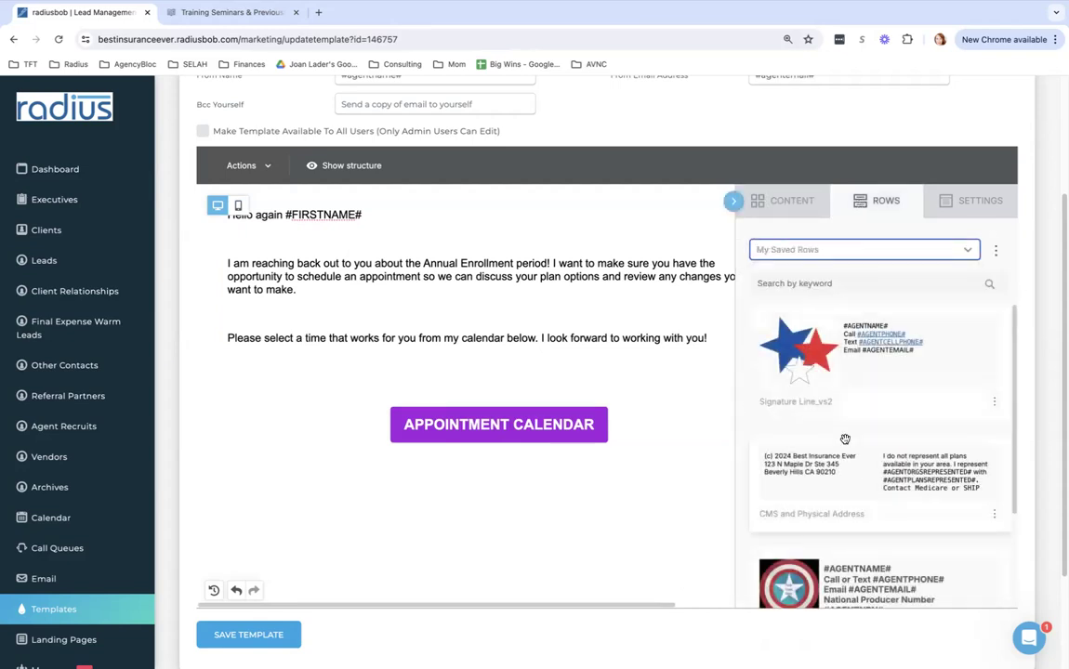
mouse_move(836, 446)
mouse_down()
mouse_move(685, 409)
mouse_move(656, 434)
mouse_up()
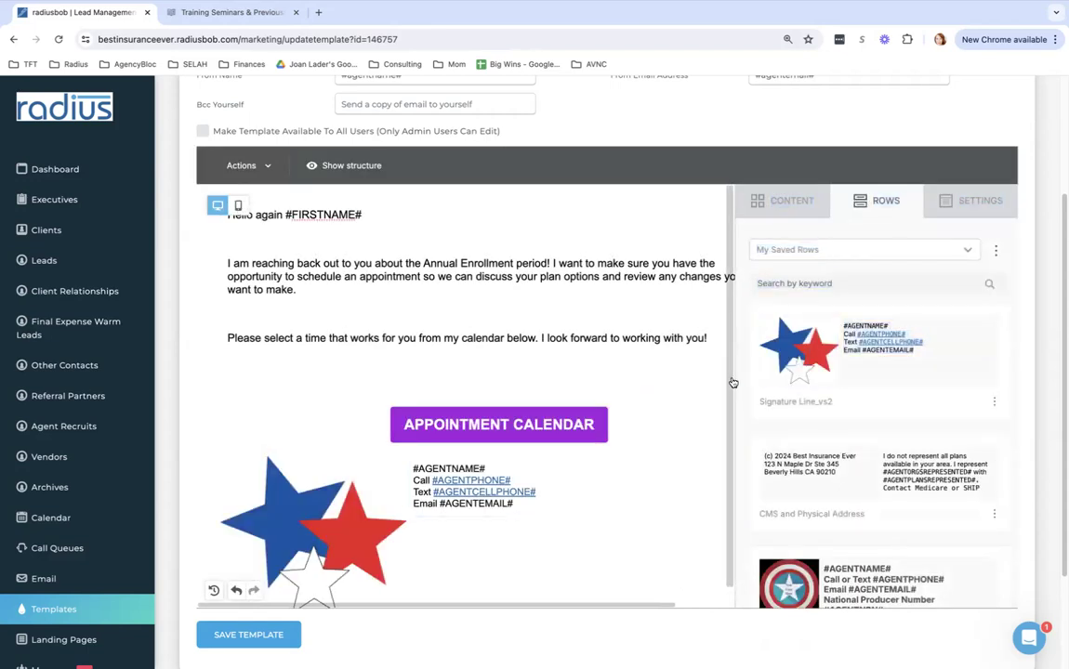
drag(733, 383, 746, 480)
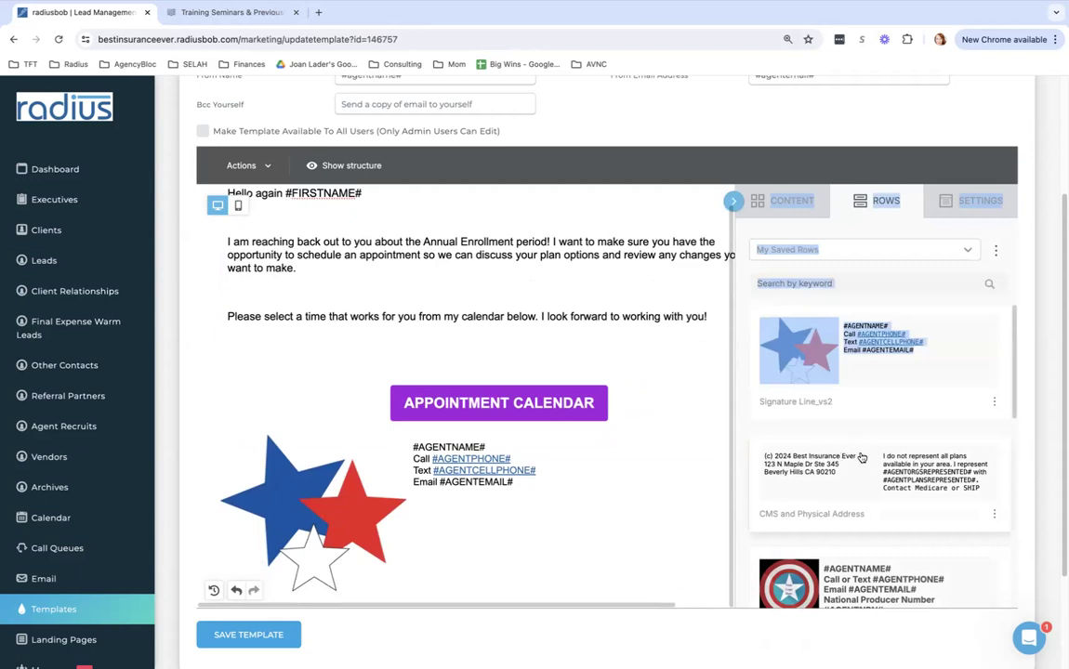
mouse_move(861, 457)
mouse_down()
mouse_move(724, 436)
mouse_move(635, 552)
mouse_up()
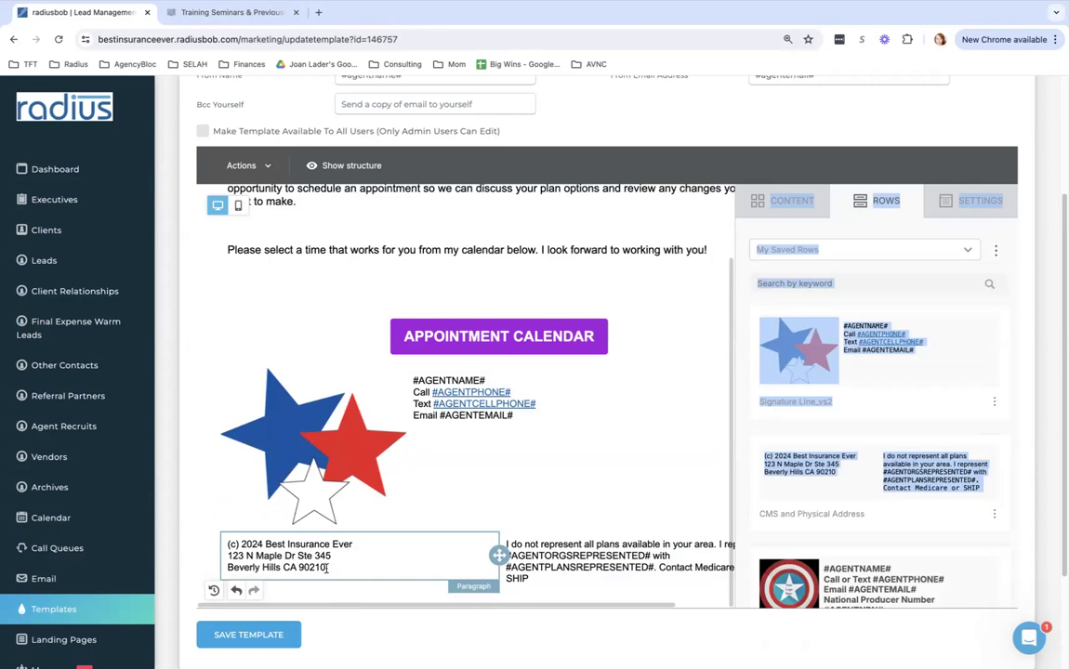
- Examine the company address paragraph and the plan representation disclaimer in the template's footer row
drag(335, 567, 212, 541)
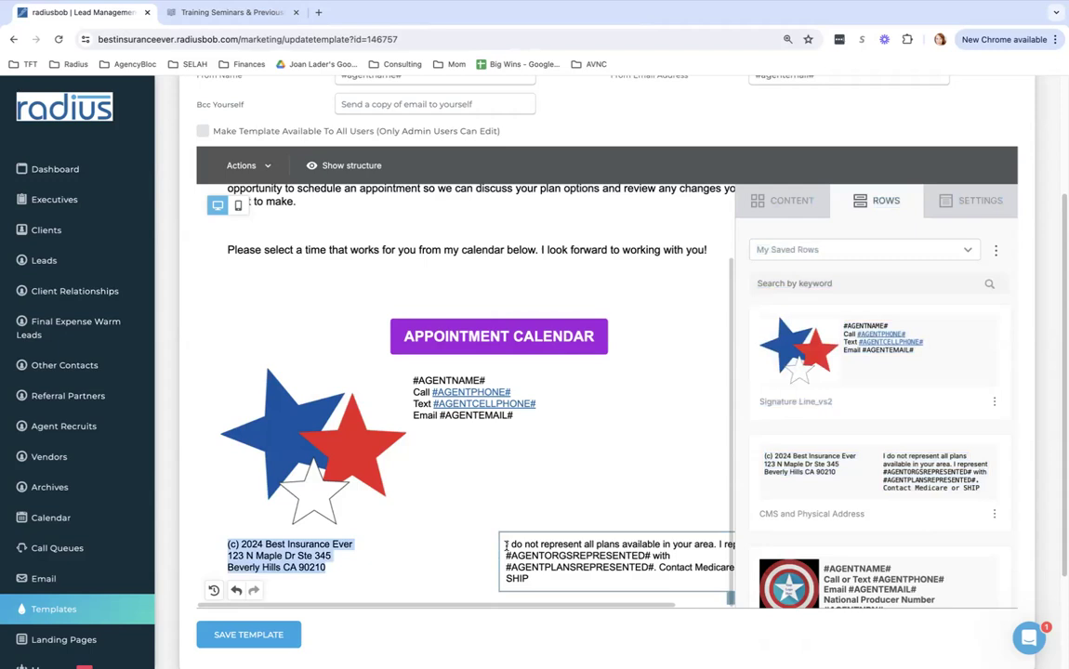
drag(504, 545, 548, 578)
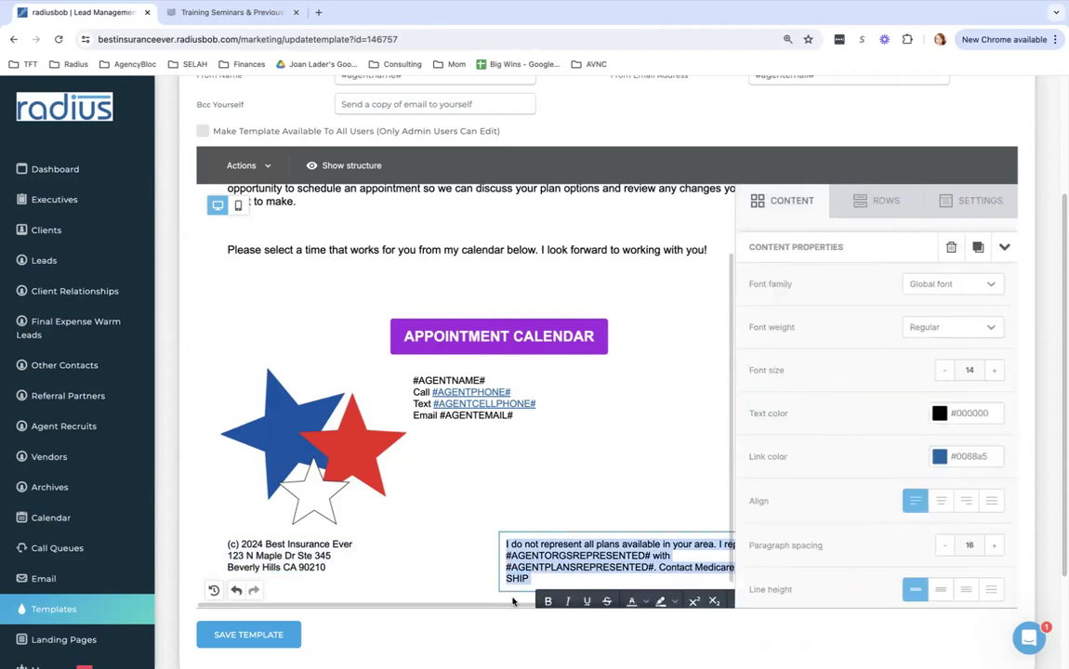
scroll(527, 609, right, 3)
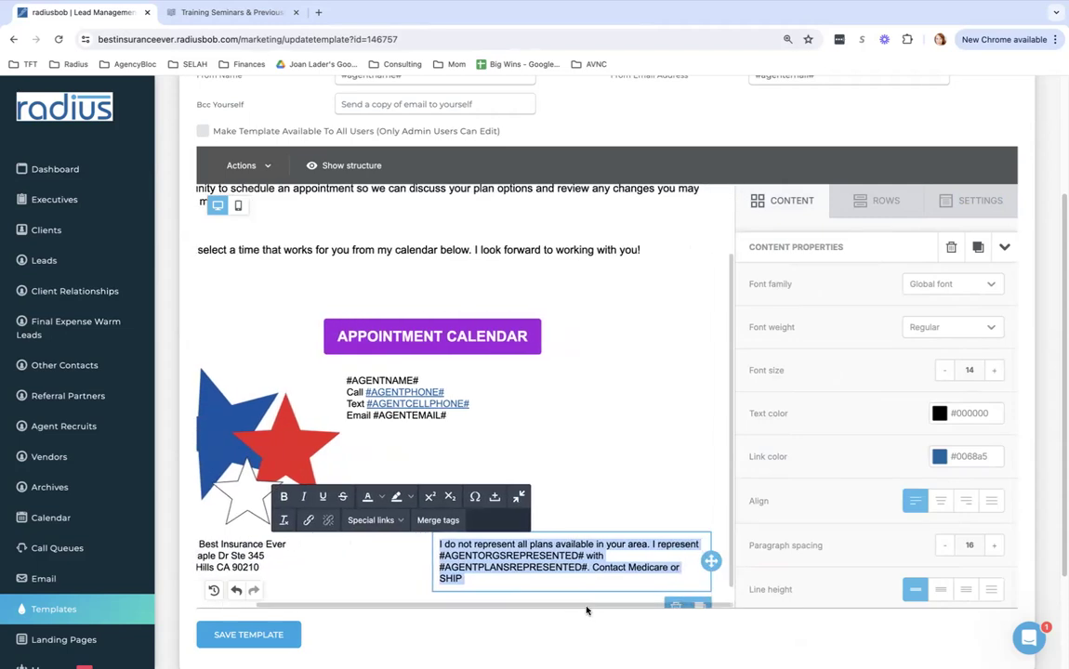
scroll(549, 569, left, 3)
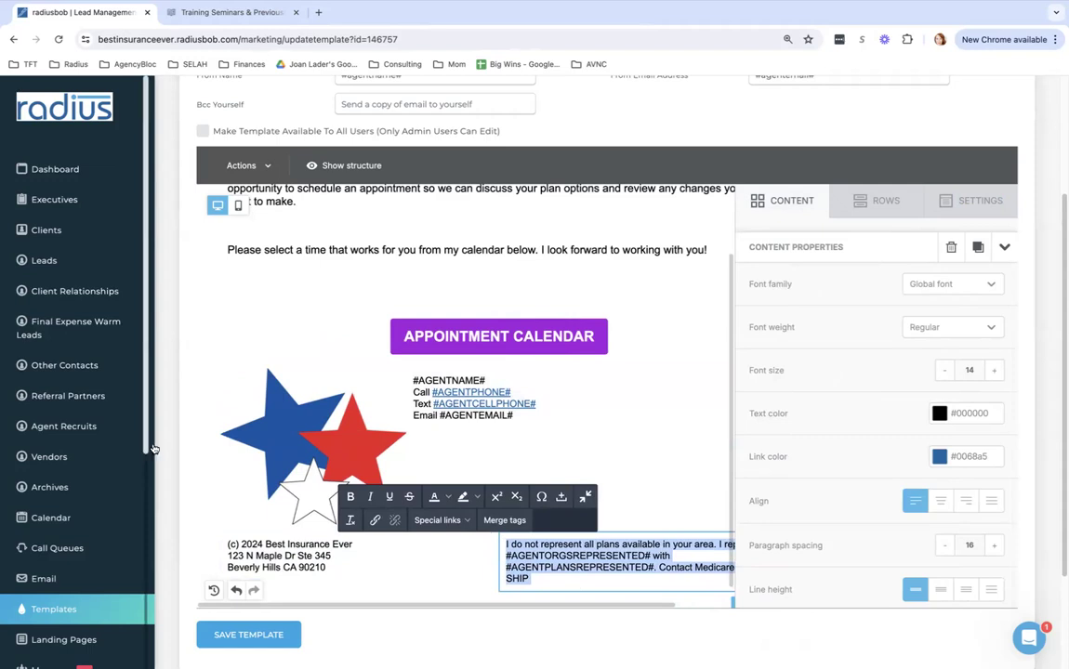
- Filter the account settings by "aut" and open the Automated Workflows for editing
scroll(63, 588, down, 4)
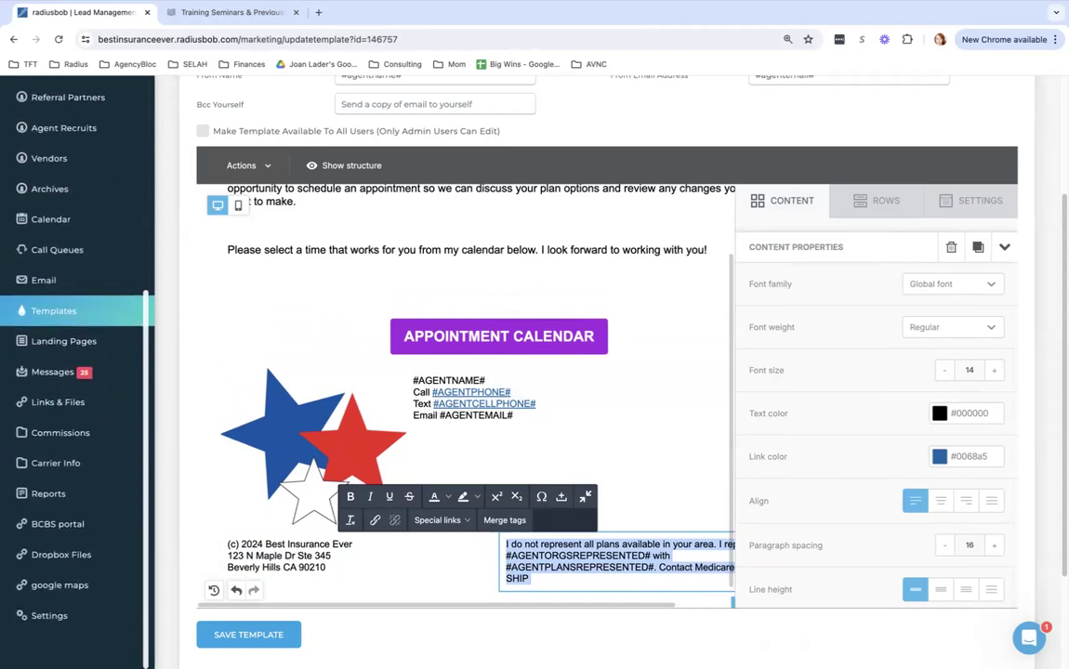
click(62, 587)
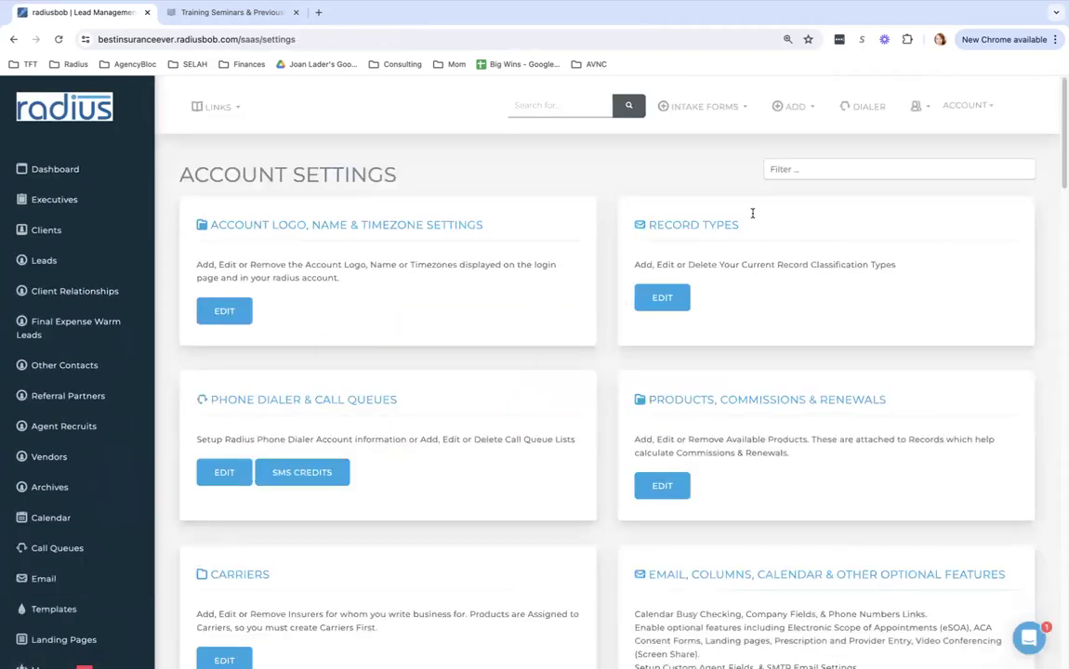
click(791, 170)
text(aut)
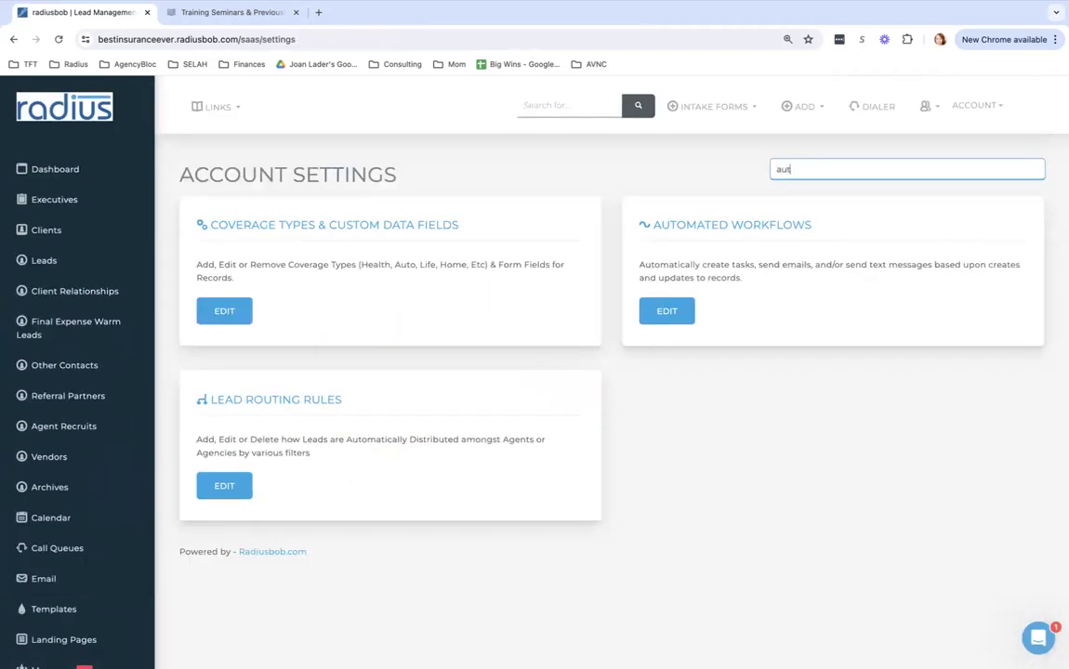
click(671, 314)
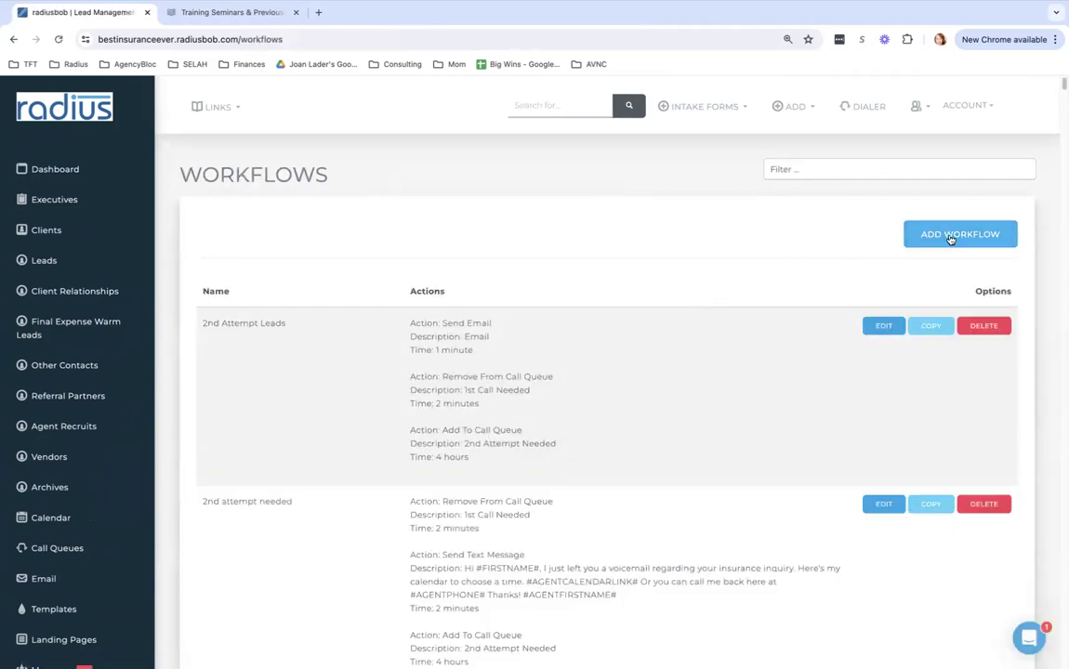
- Start a new workflow named "AEP Leads" and set its record type to Leads
click(952, 241)
click(461, 275)
text(AEP Leads)
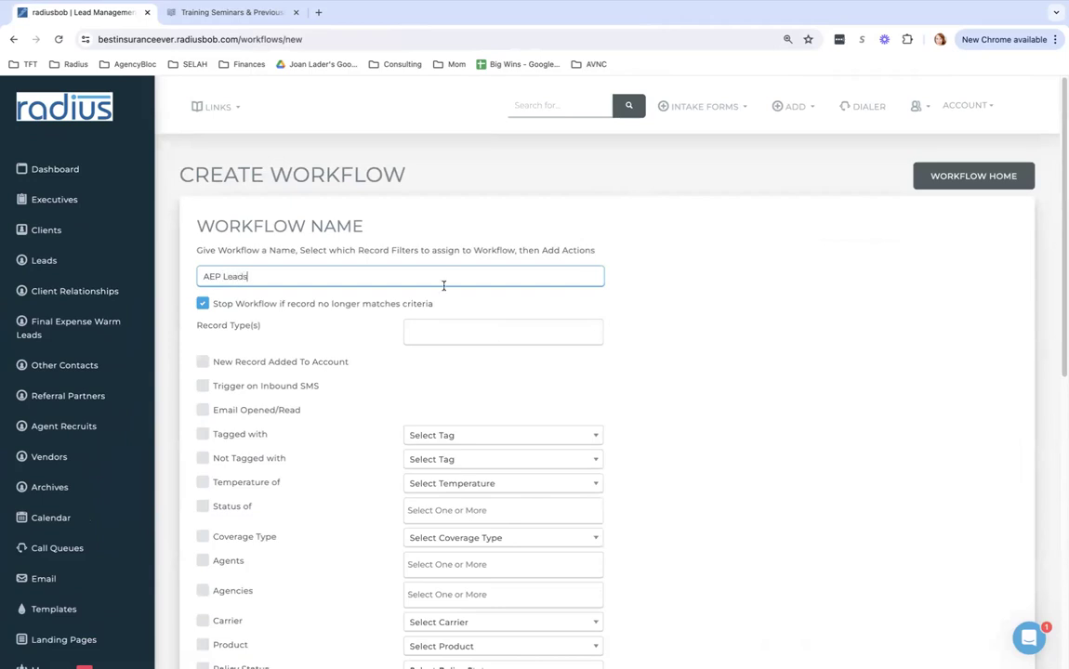
click(419, 332)
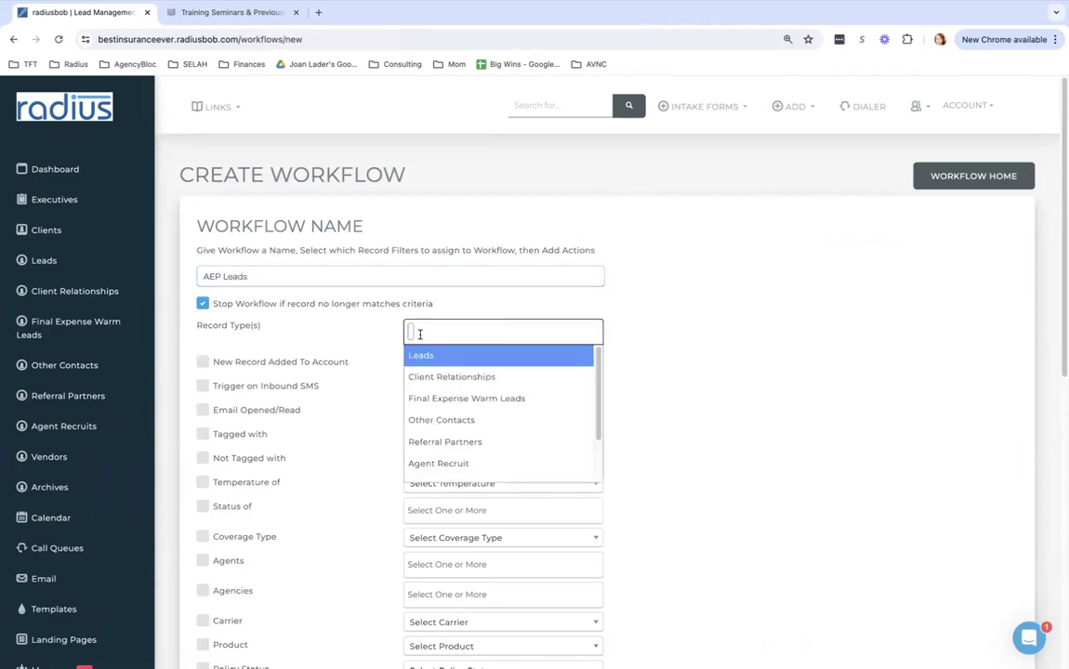
click(418, 355)
- Restrict the workflow to records tagged with Annual Review Needed
click(229, 436)
click(472, 438)
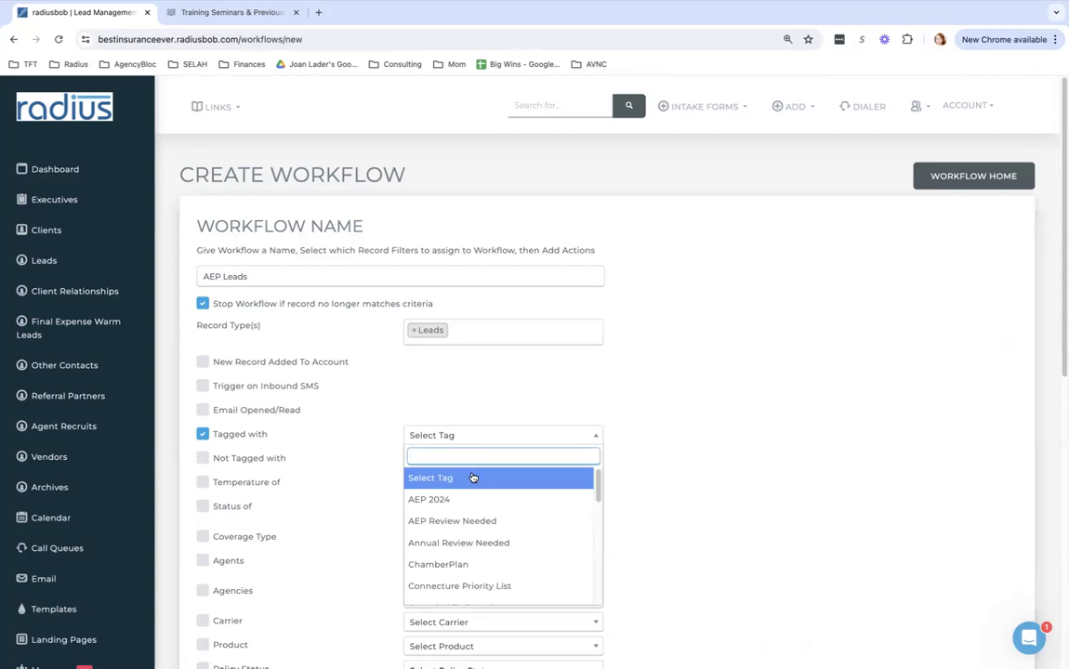
click(471, 542)
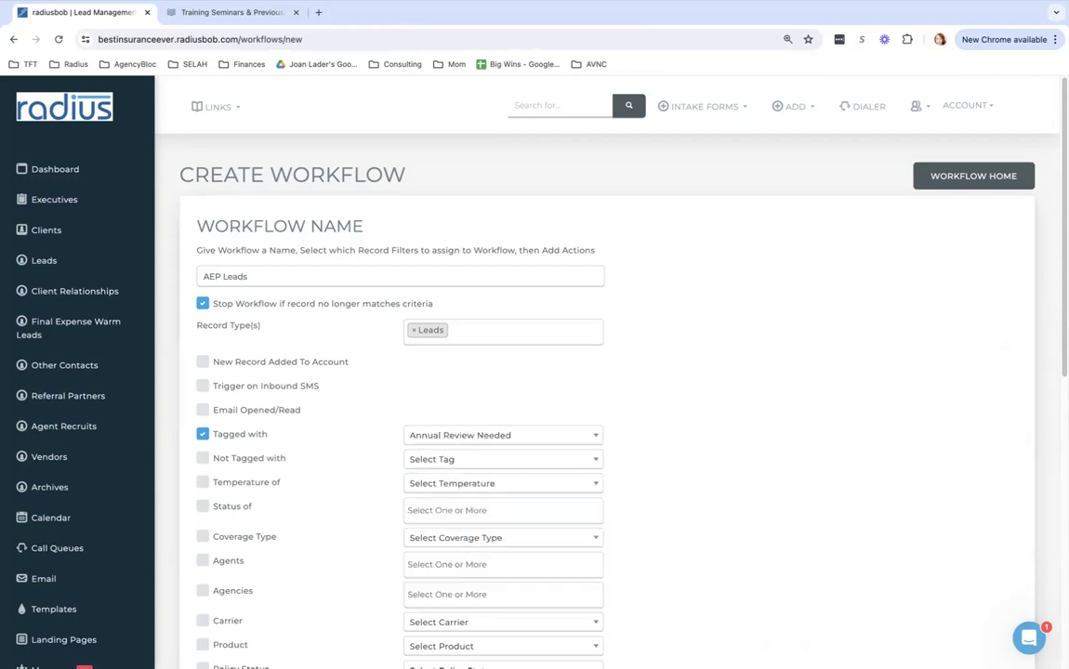
scroll(604, 372, down, 3)
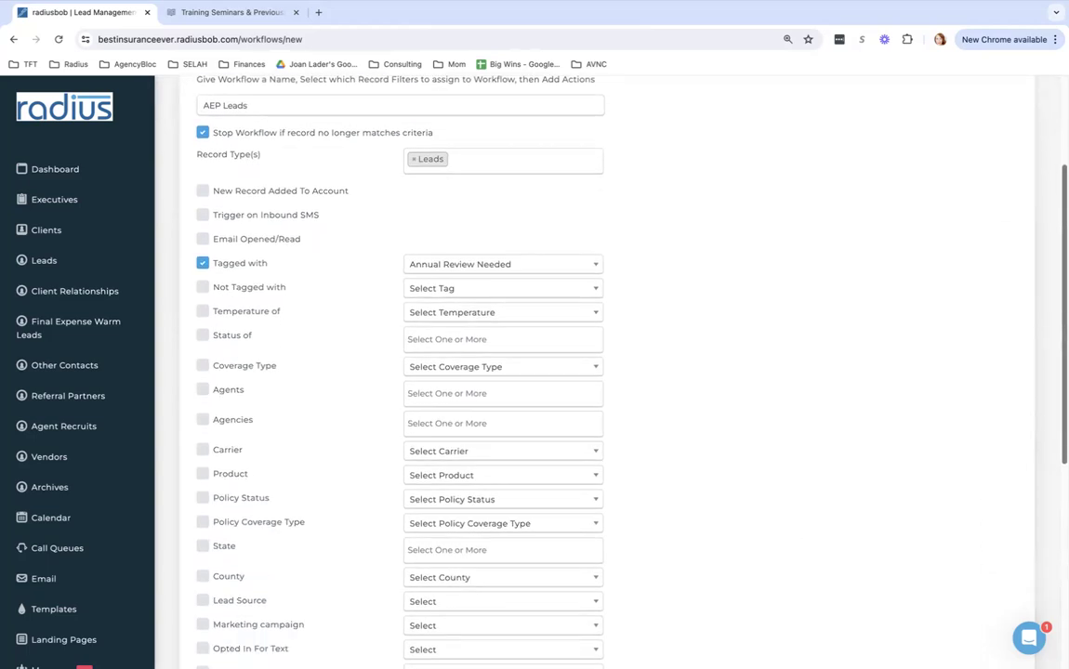
- Save the AEP Leads workflow with its record filters
scroll(1020, 492, down, 3)
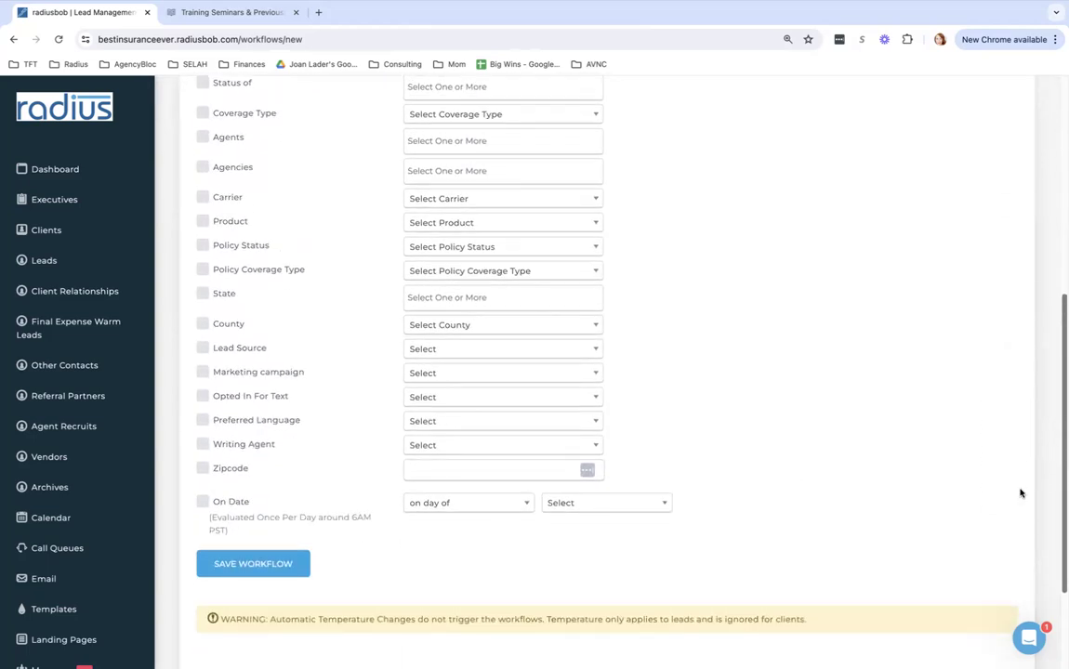
scroll(1019, 492, up, 1)
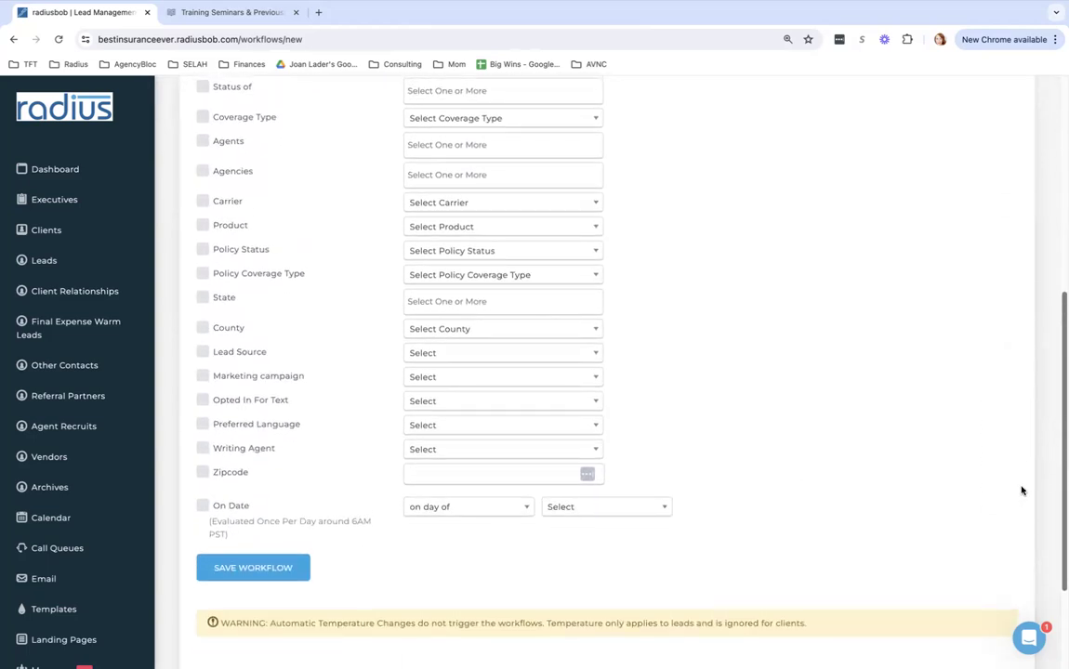
click(266, 568)
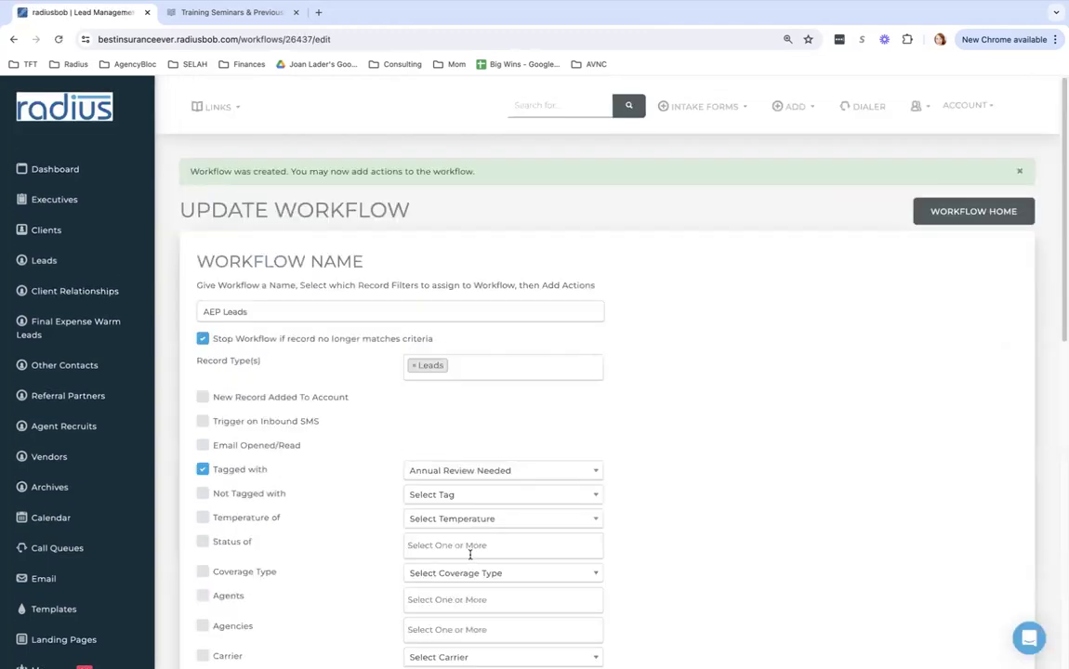
- Start a new action for the AEP Leads workflow and set its type to Send Email
scroll(1041, 262, down, 5)
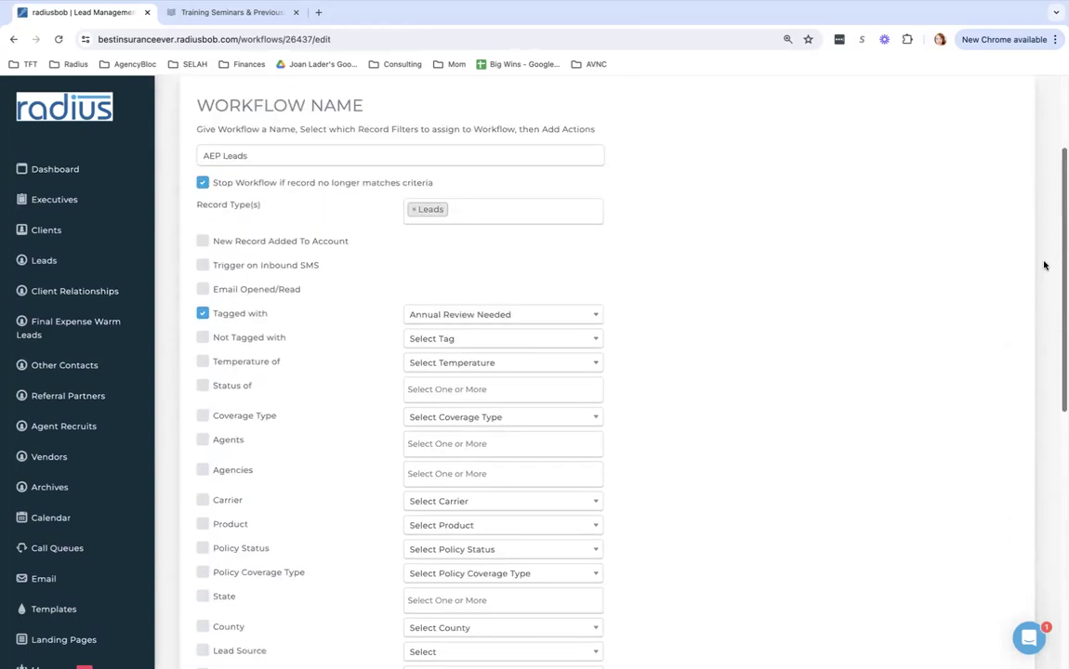
scroll(1014, 377, down, 4)
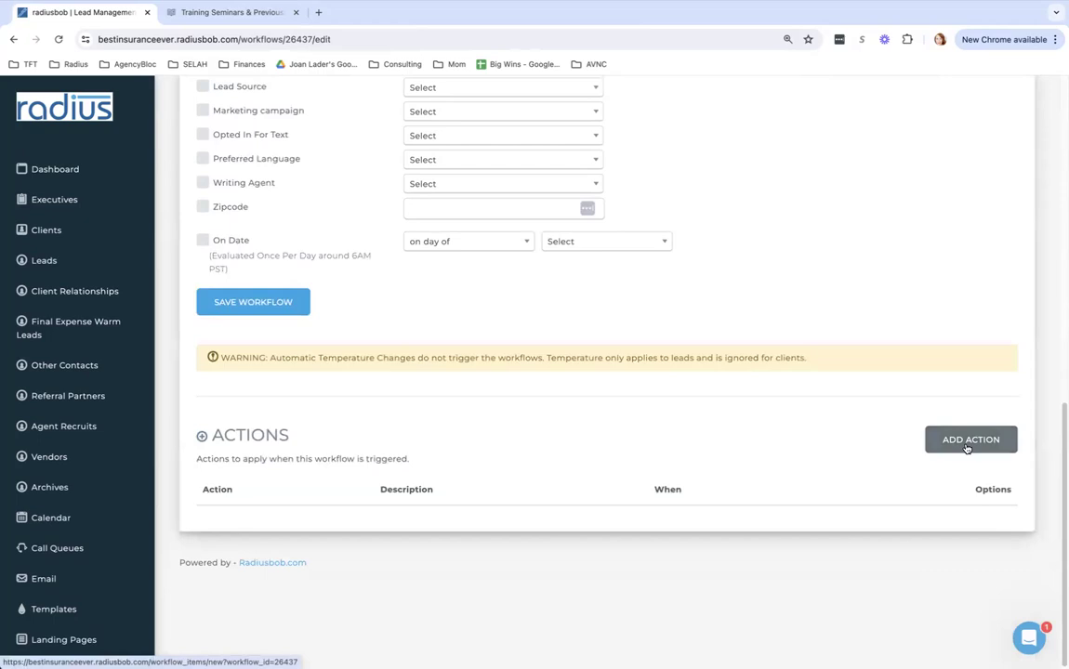
click(965, 444)
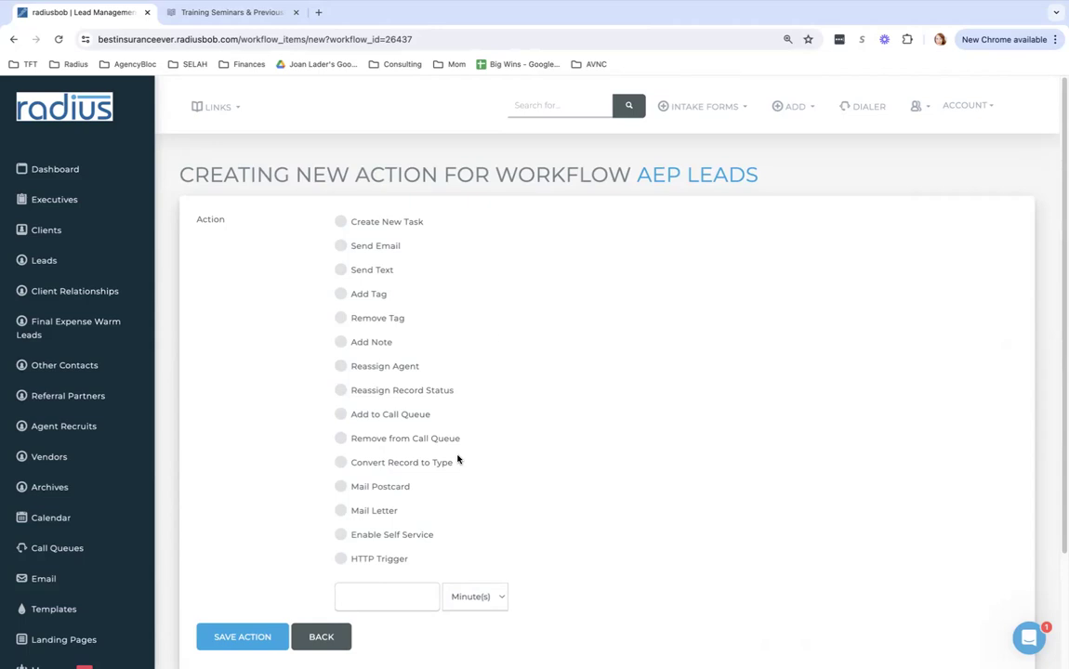
drag(458, 462, 358, 469)
click(461, 471)
click(341, 247)
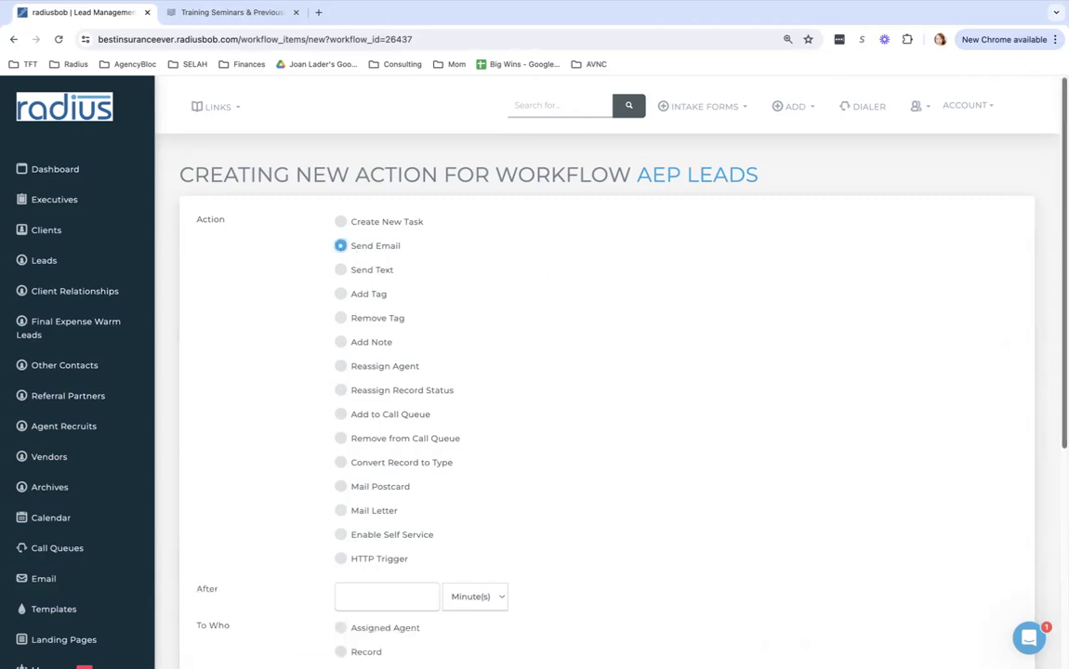
- Set the email action to run after 1 minute and send it to the Record
scroll(951, 298, down, 3)
click(387, 384)
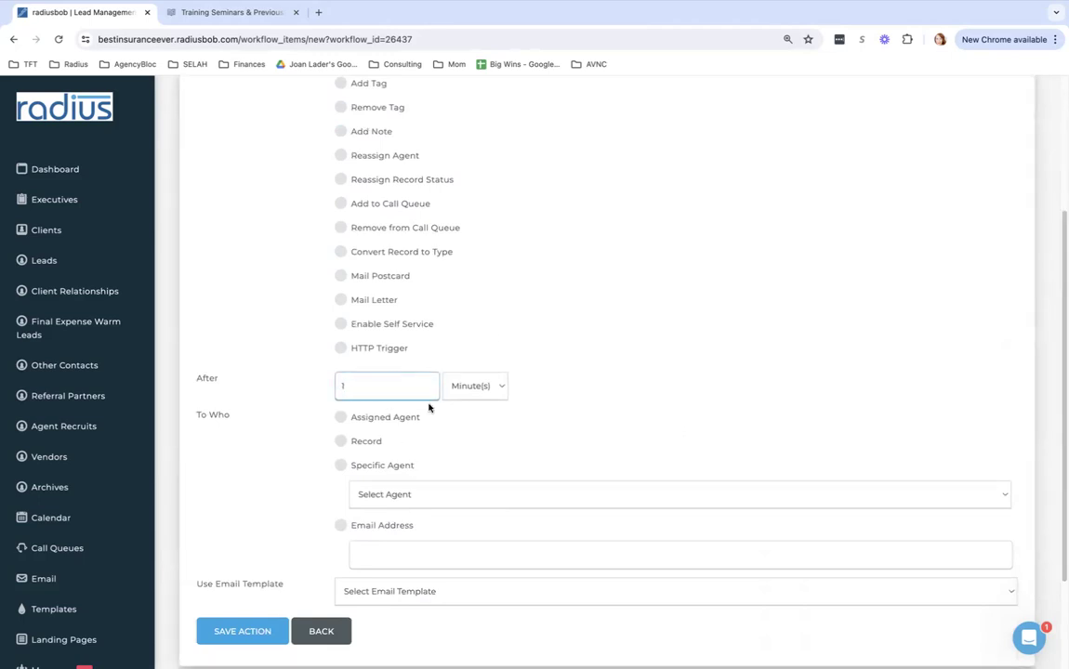
click(487, 432)
click(365, 444)
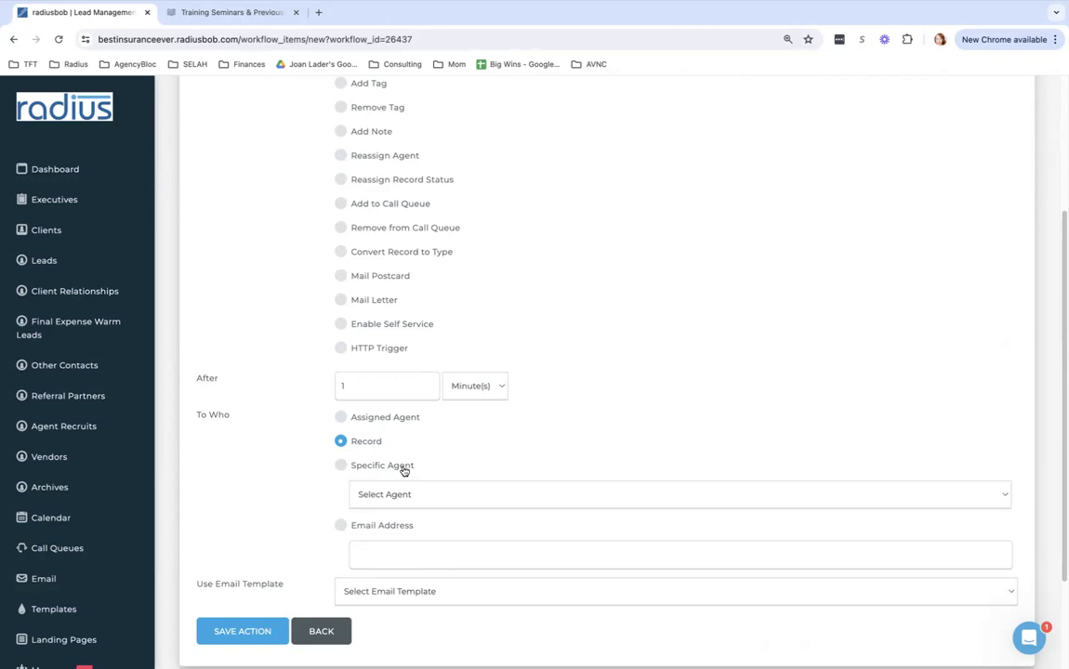
click(384, 527)
click(388, 553)
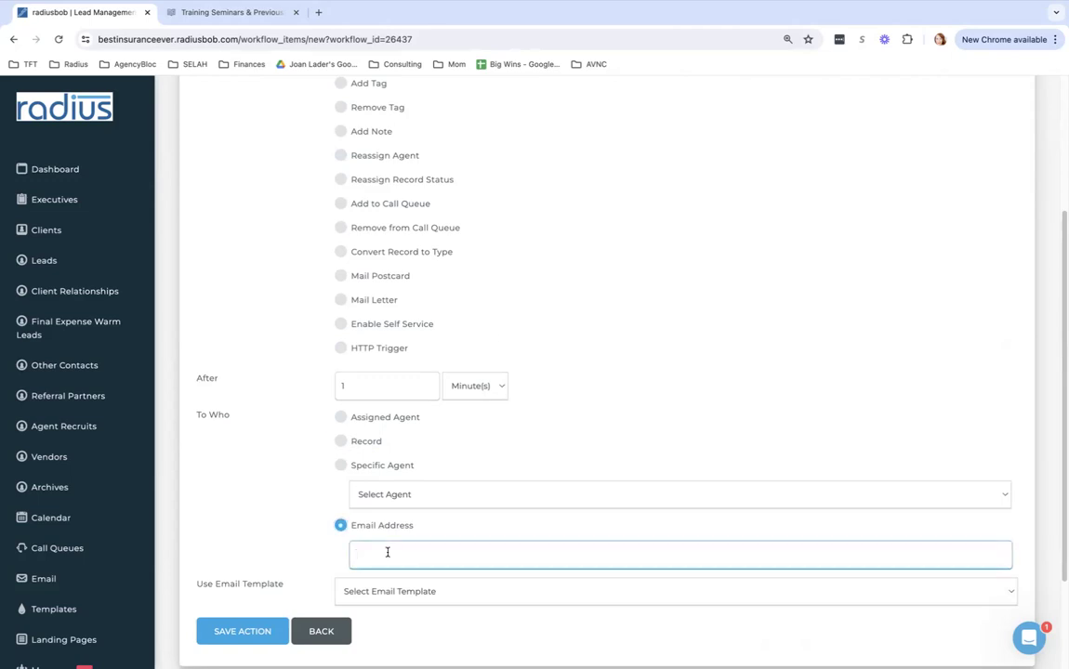
click(340, 442)
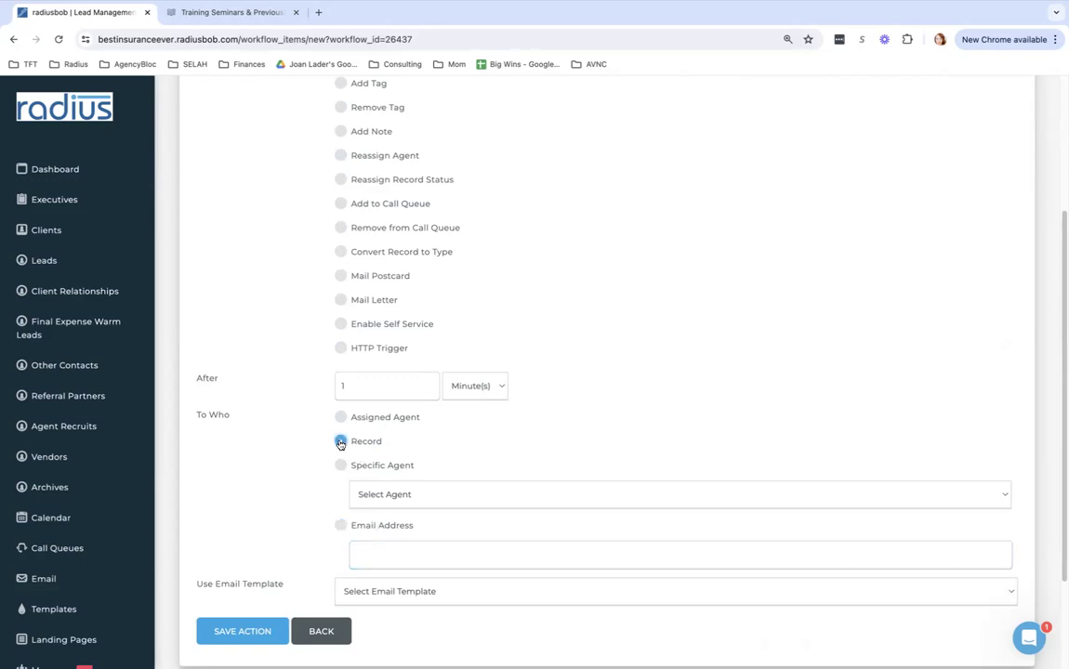
- Choose the AEP #1 email template for the action and save it
click(401, 592)
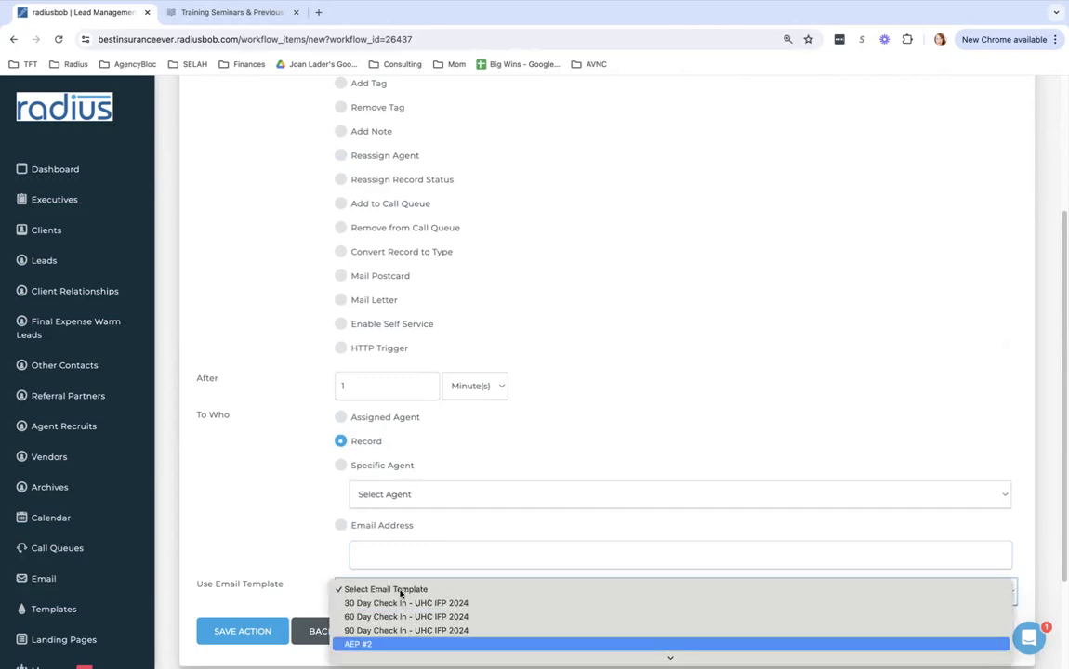
mouse_move(418, 661)
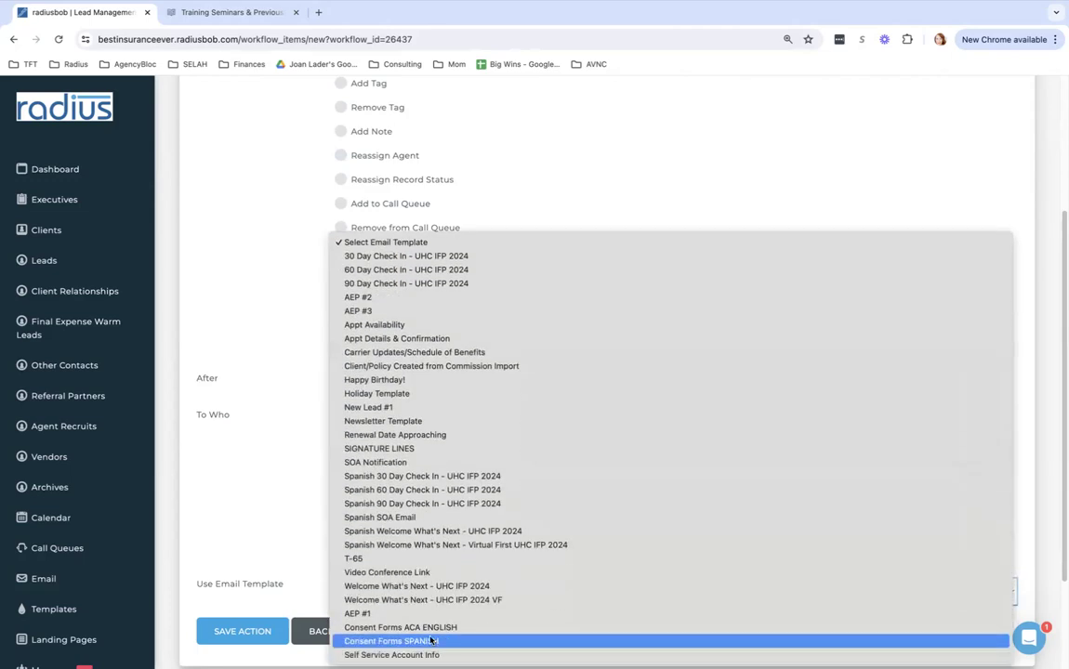
click(417, 615)
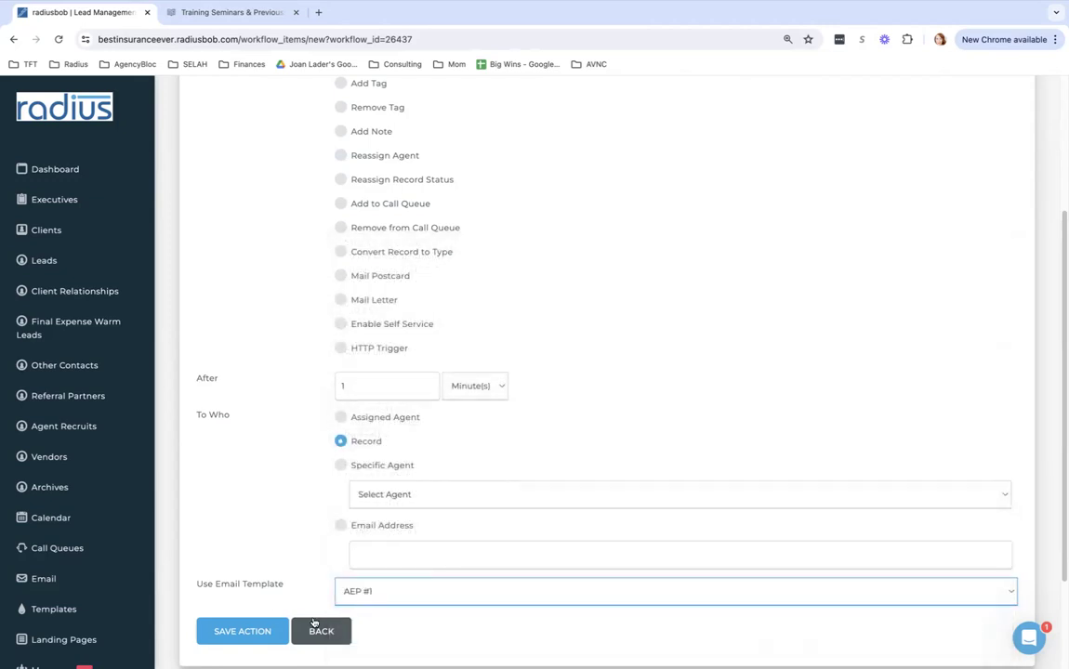
click(253, 633)
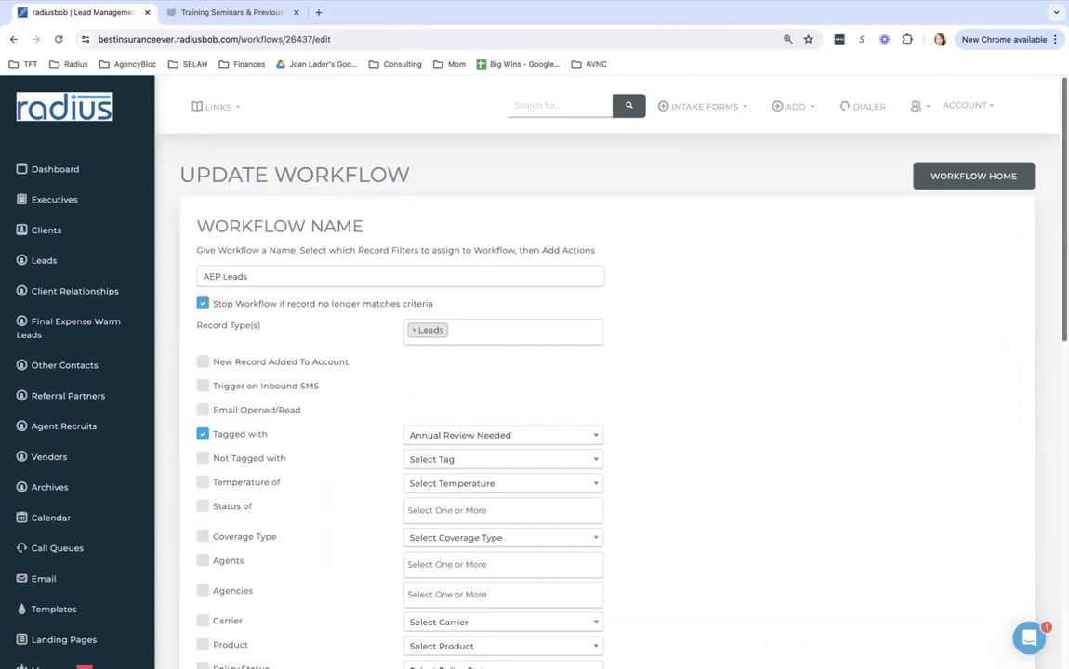
- Start a second action for the AEP Leads workflow, again of type Send Email
scroll(1045, 362, down, 10)
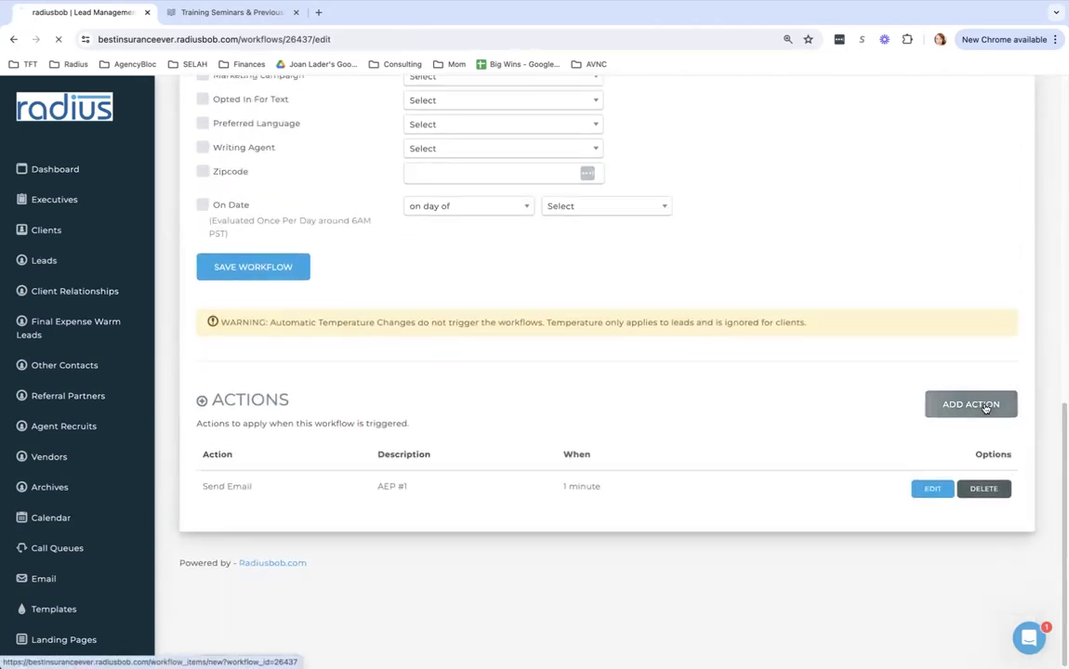
click(983, 407)
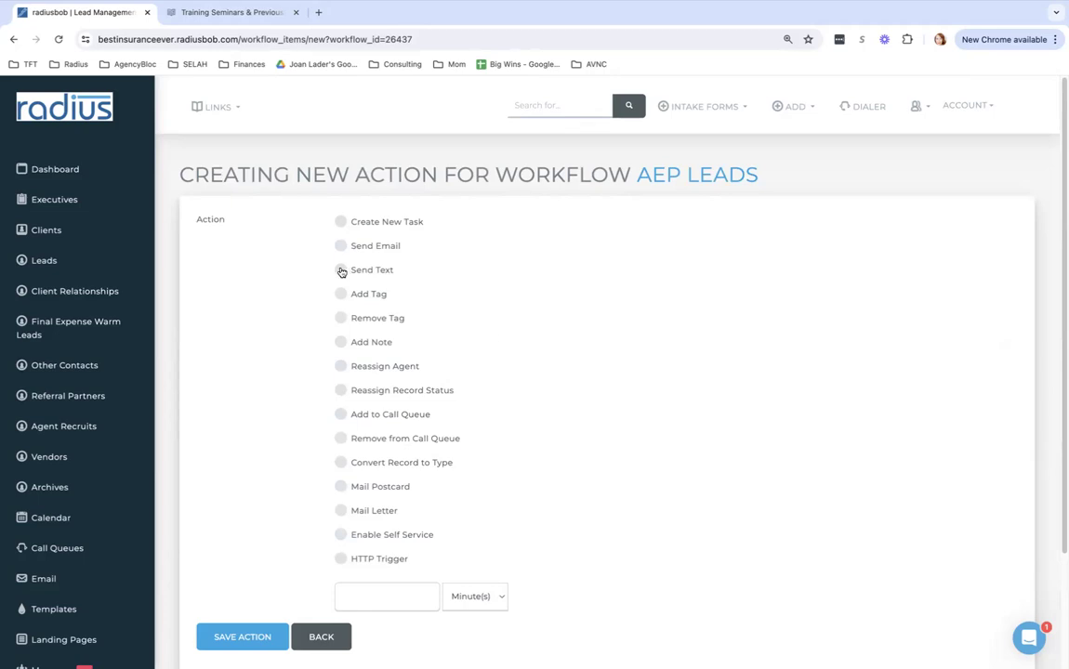
click(341, 271)
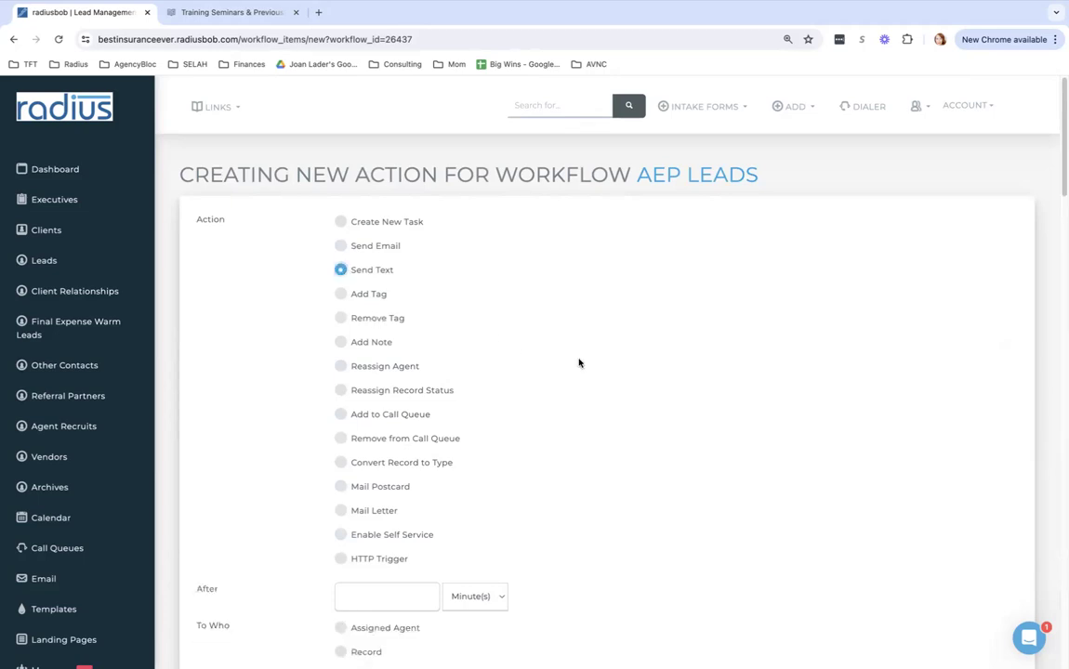
click(375, 251)
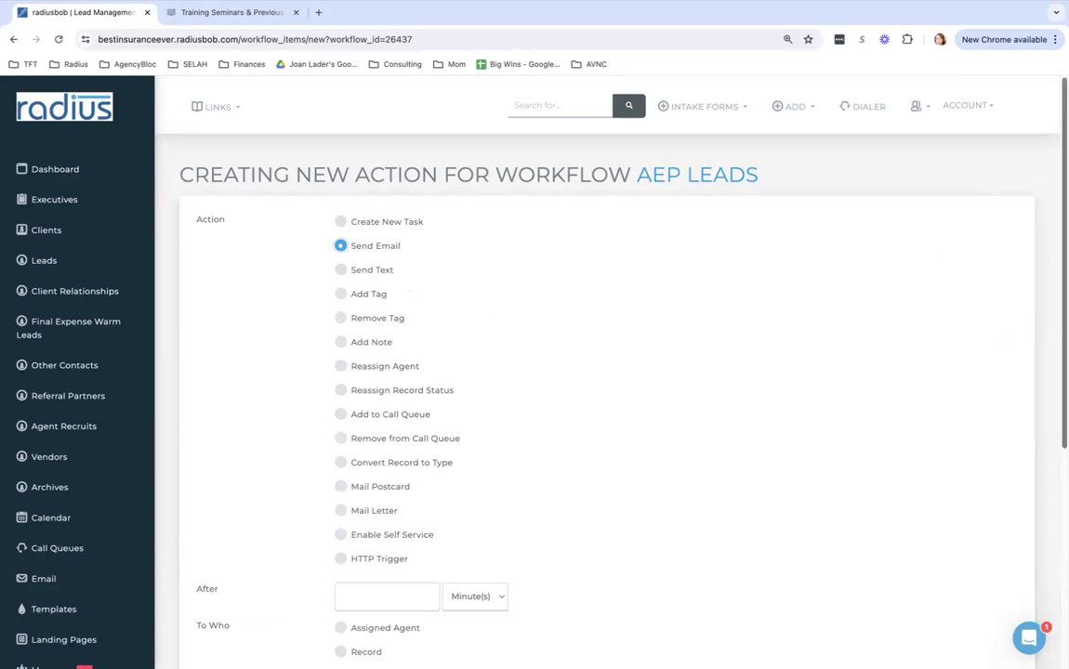
- Set the second email action to run after 3 days with the Record as recipient
scroll(978, 453, down, 3)
click(399, 259)
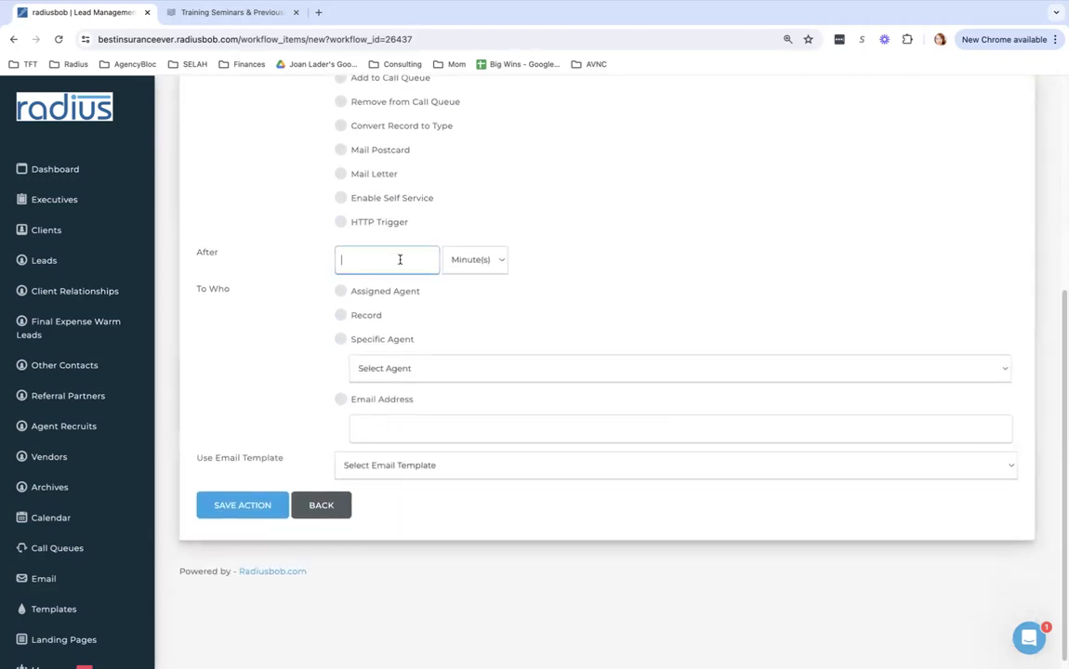
text(3)
click(483, 260)
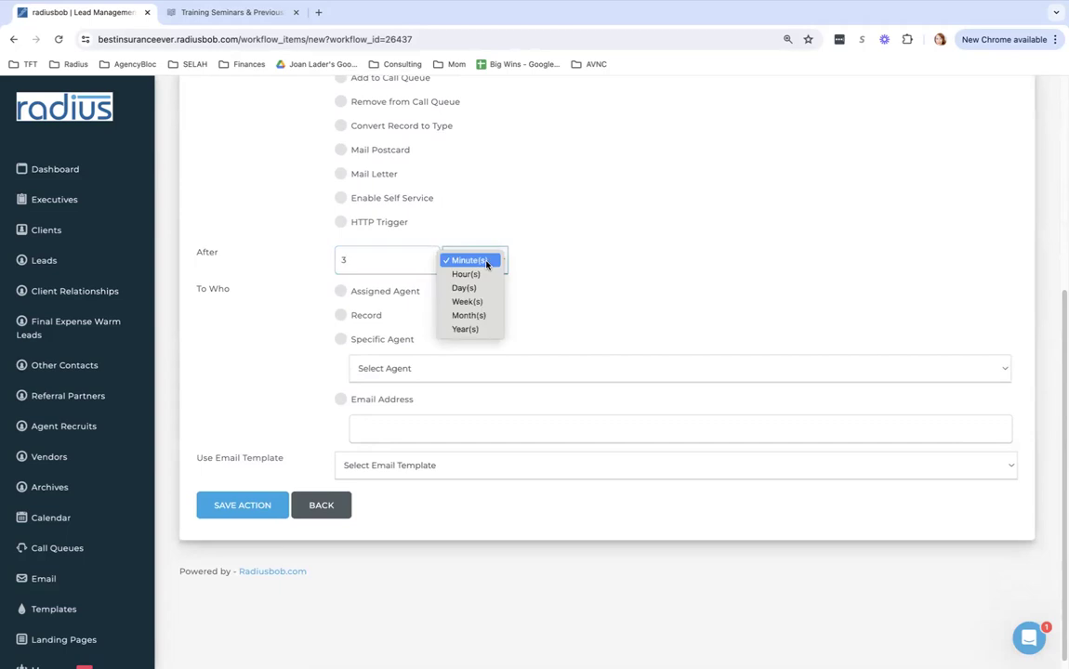
click(467, 289)
click(370, 314)
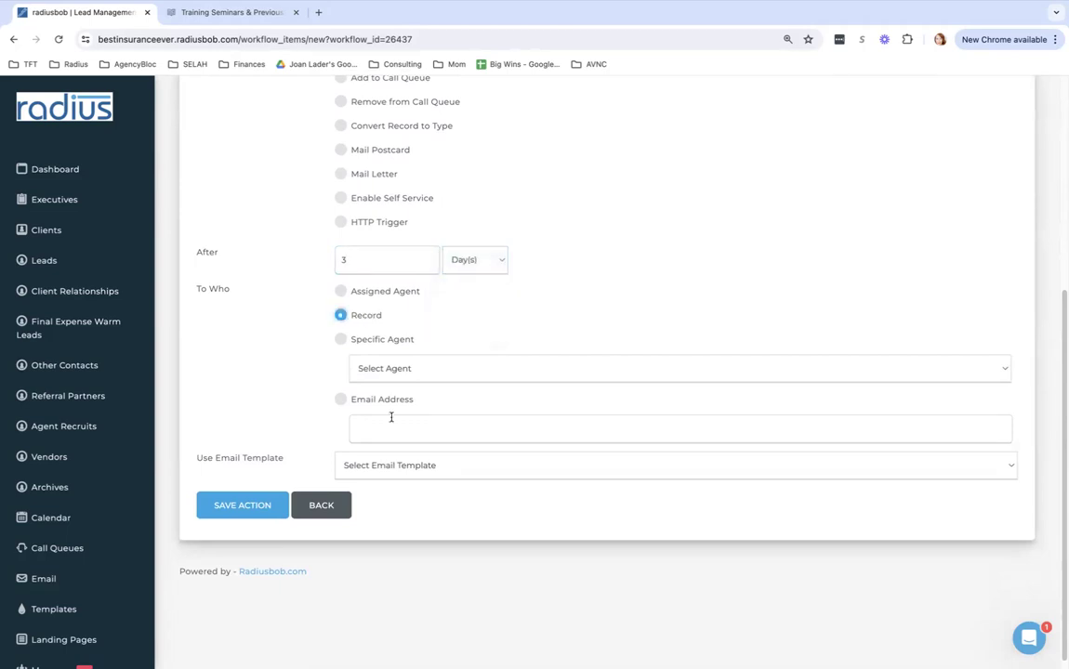
- Choose the AEP #2 email template for the second email action and save it
click(395, 465)
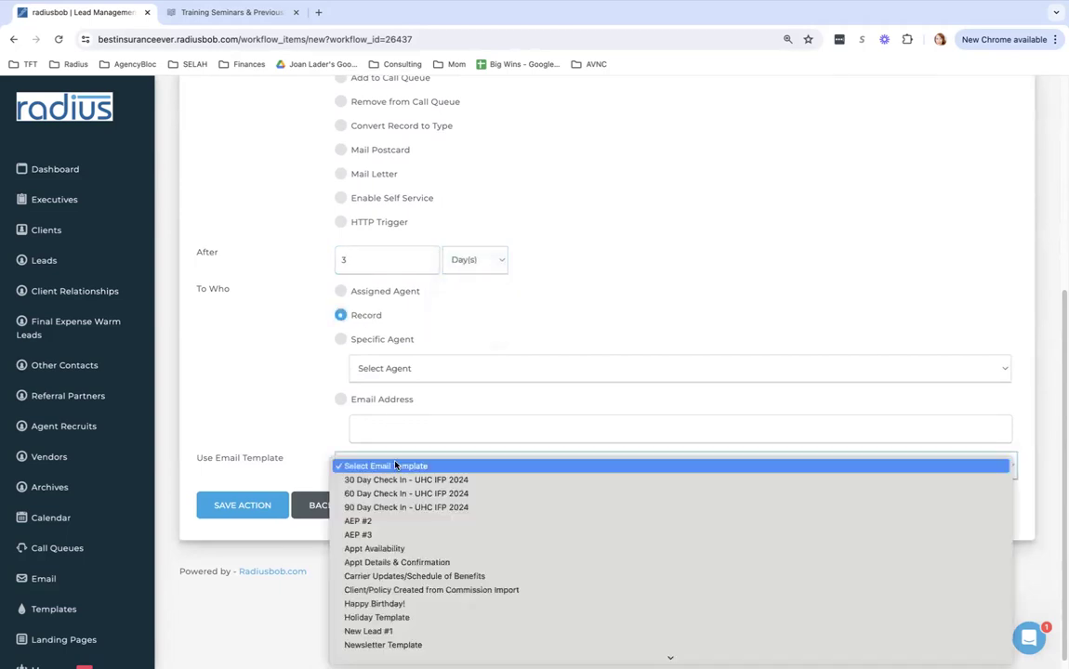
click(387, 525)
click(257, 511)
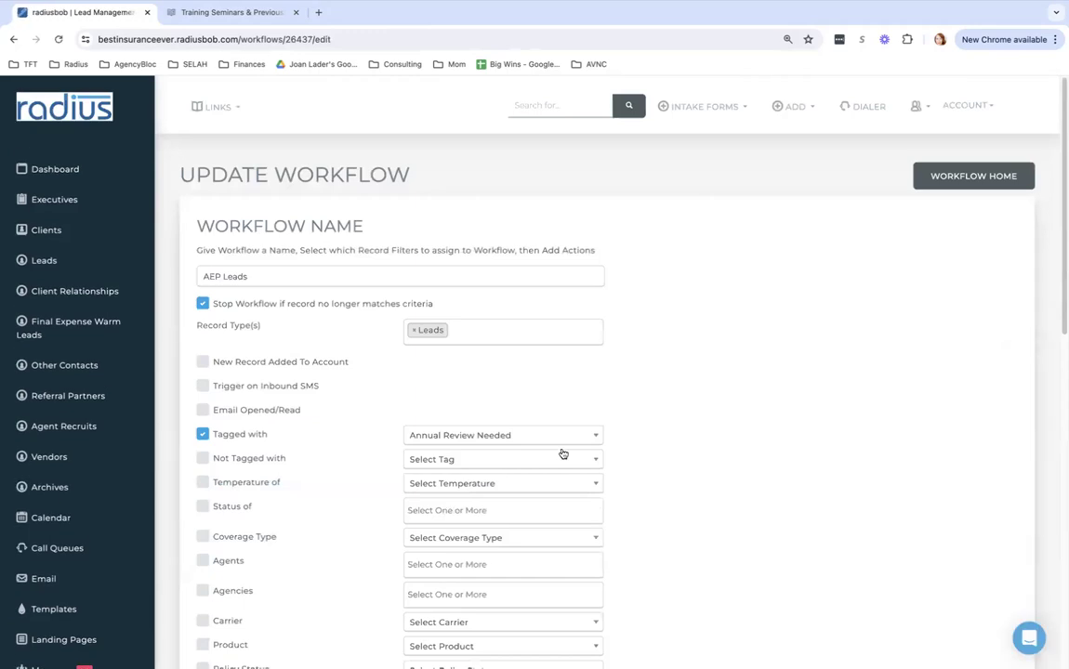
- Start a third workflow action of type Add to Call Queue that runs after 1 week
scroll(1015, 397, down, 3)
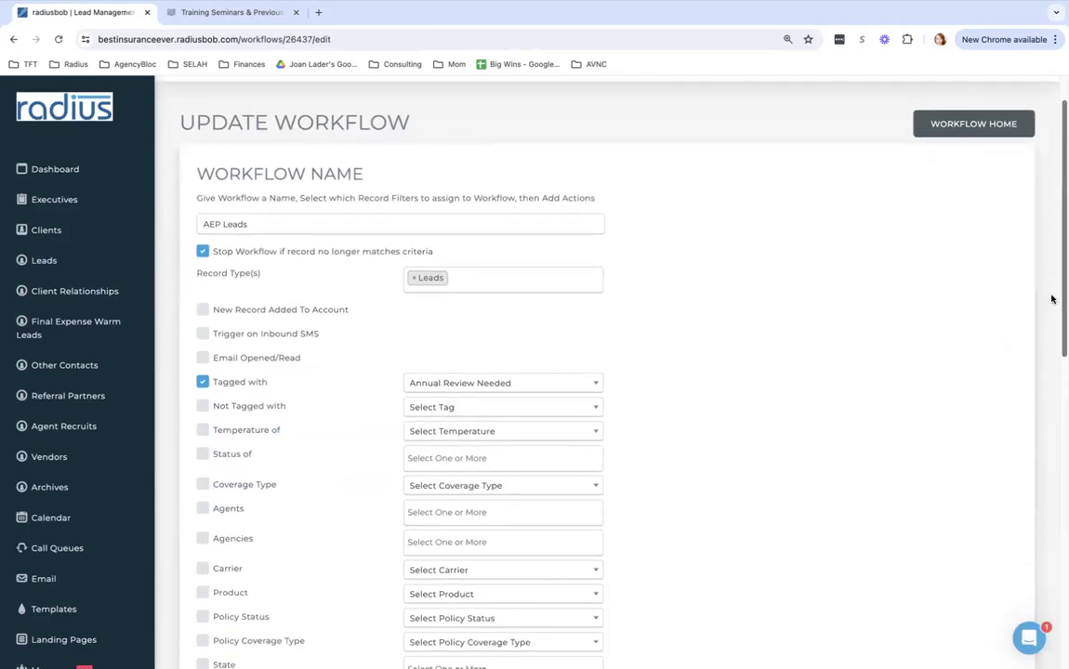
scroll(1014, 398, down, 3)
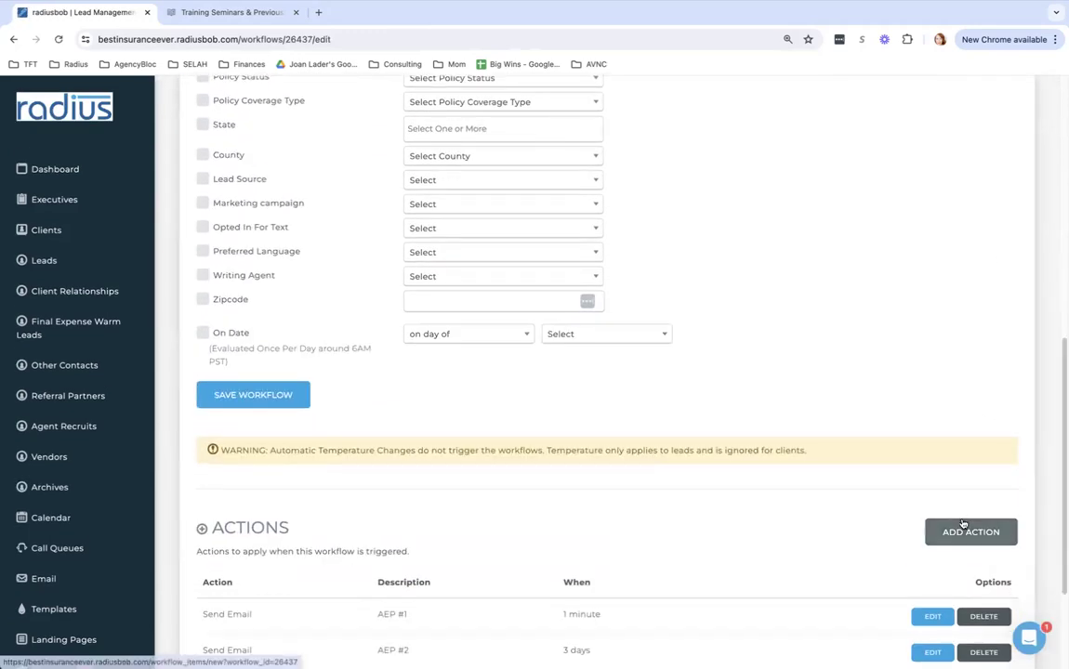
click(983, 531)
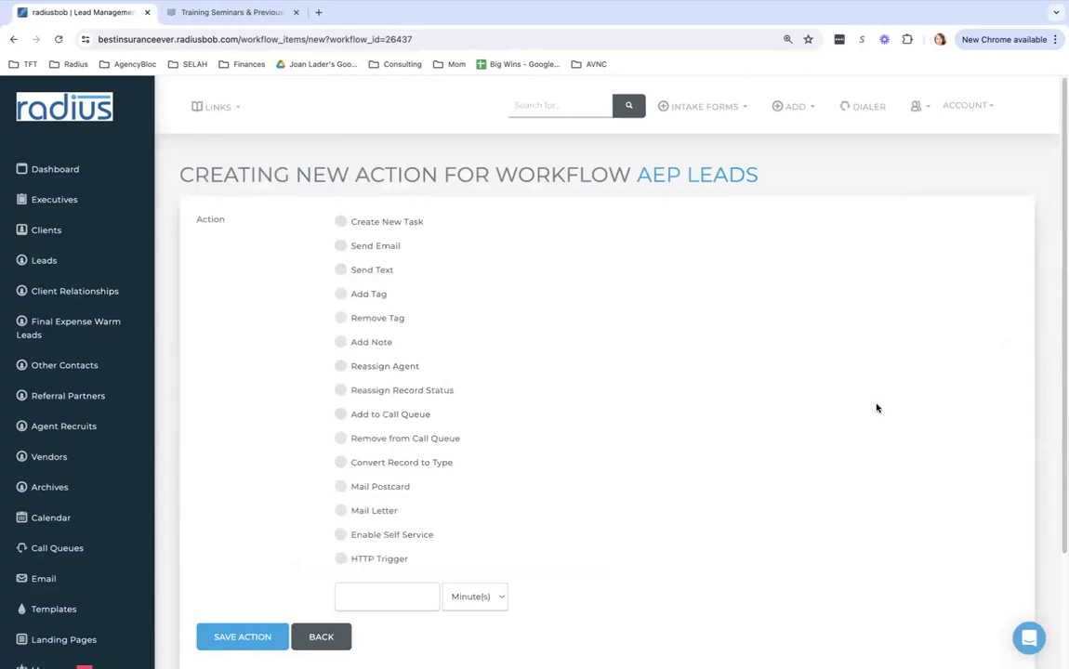
click(382, 414)
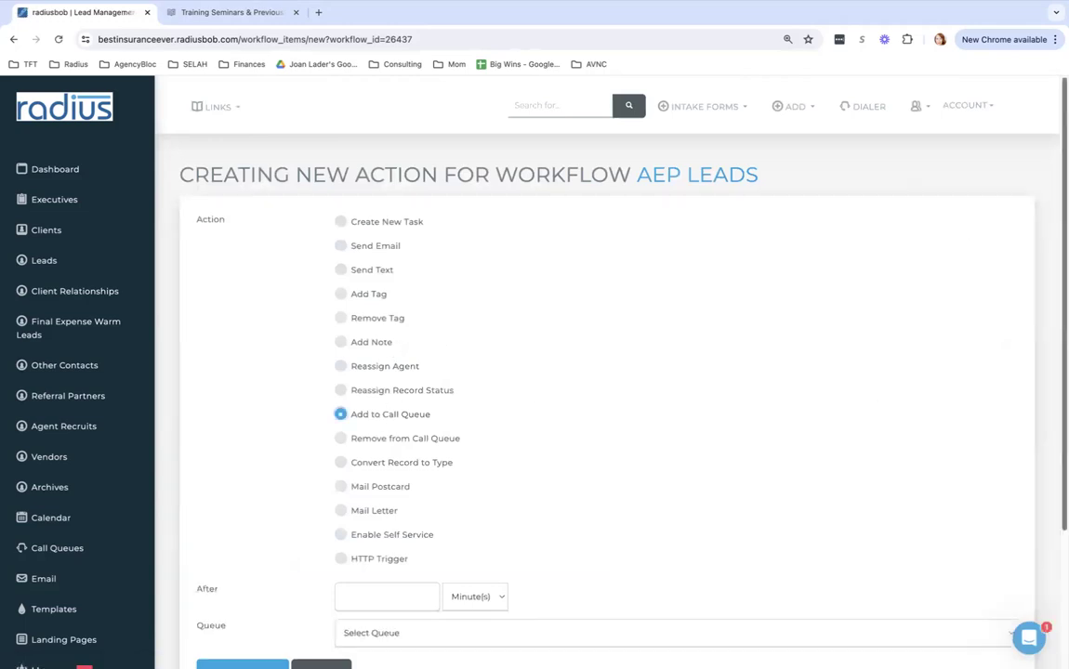
scroll(973, 394, down, 2)
click(388, 426)
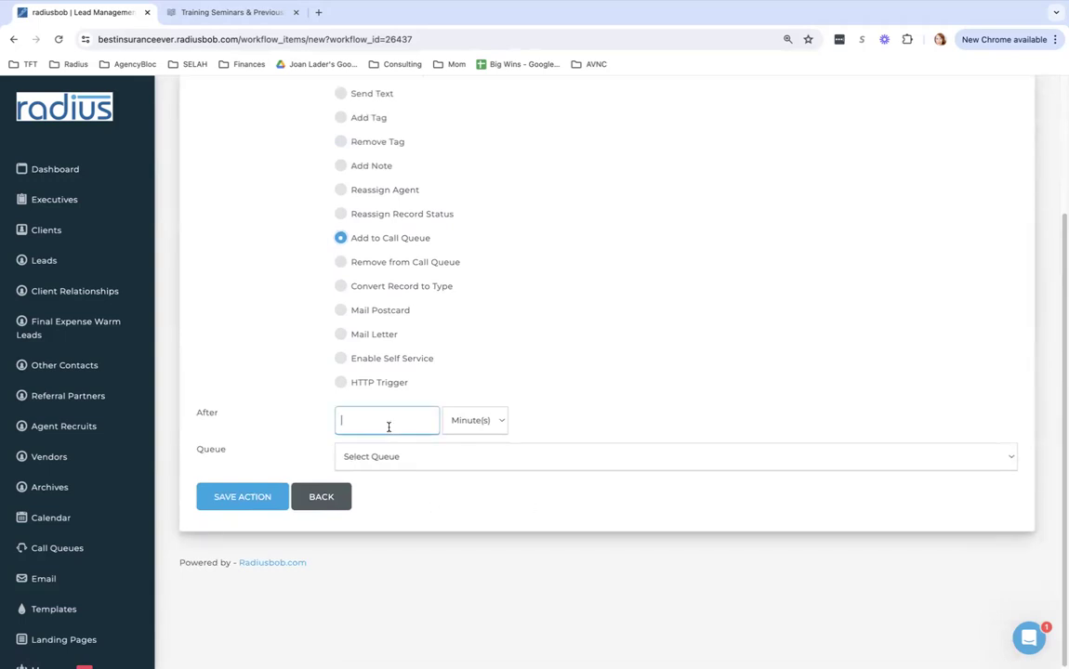
text(1)
click(464, 420)
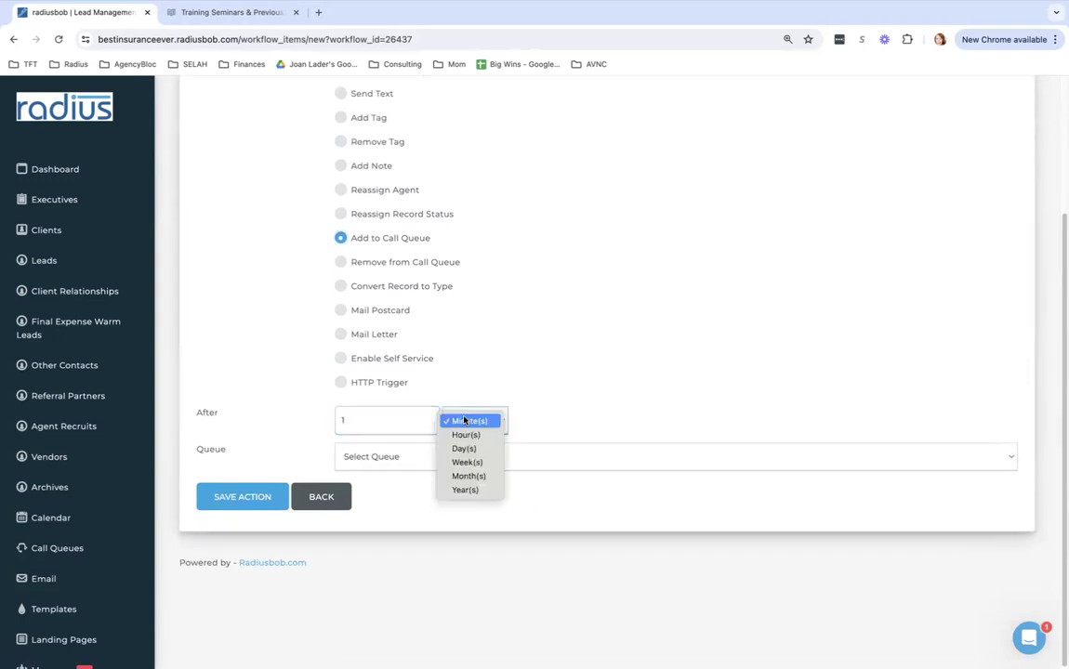
click(465, 461)
- Assign the call queue action to the AEP Leads queue, save it and review the workflow's action list
click(443, 458)
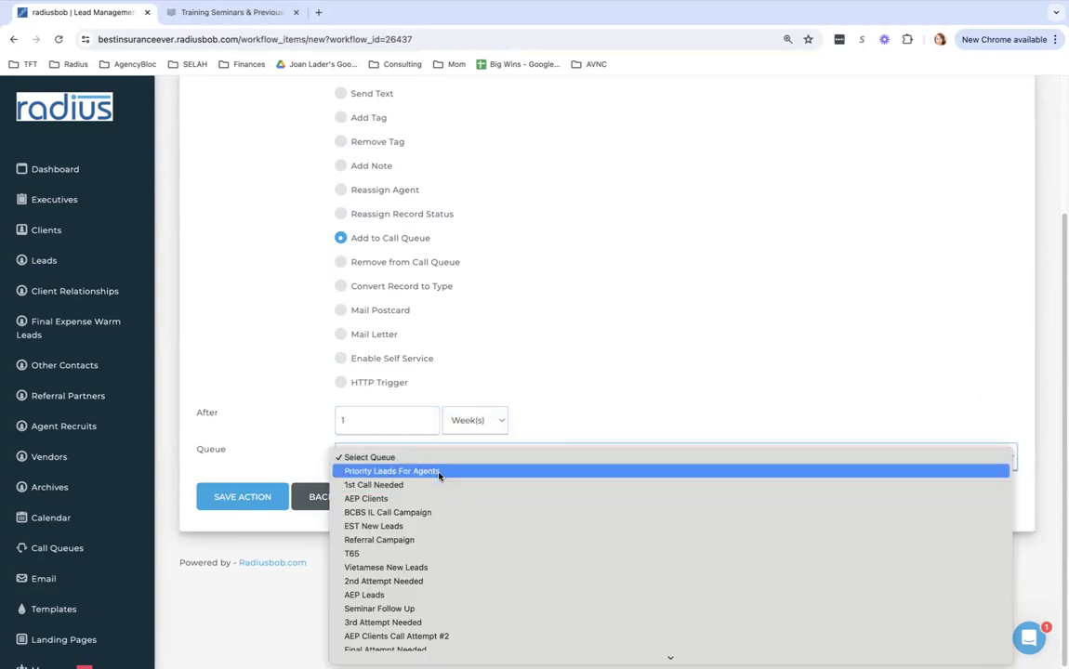
scroll(408, 604, down, 5)
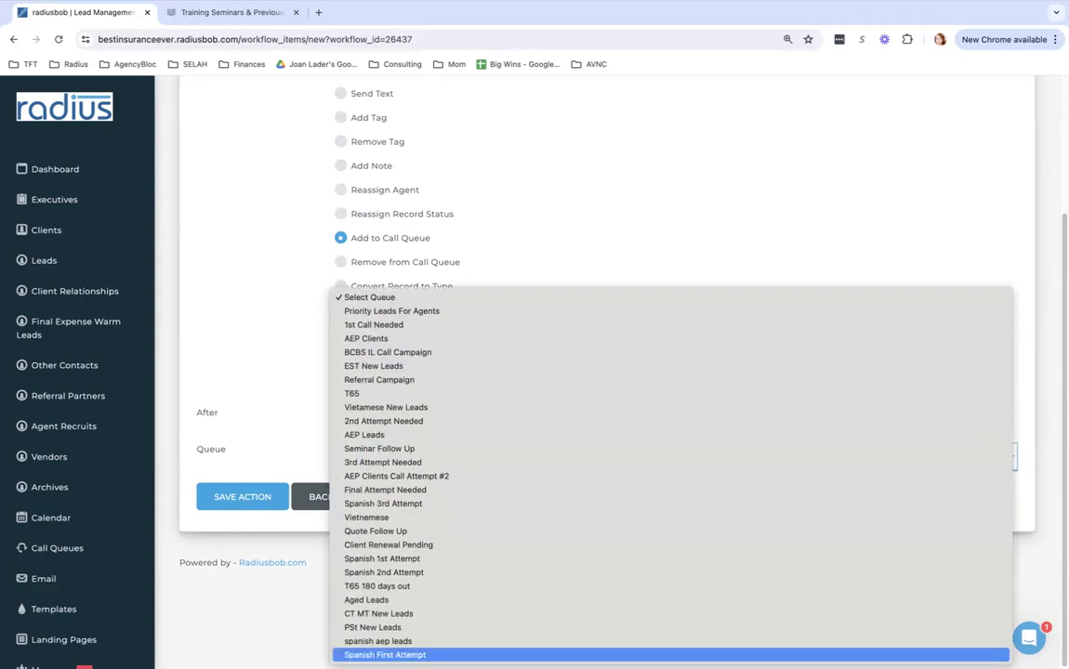
click(444, 435)
click(275, 496)
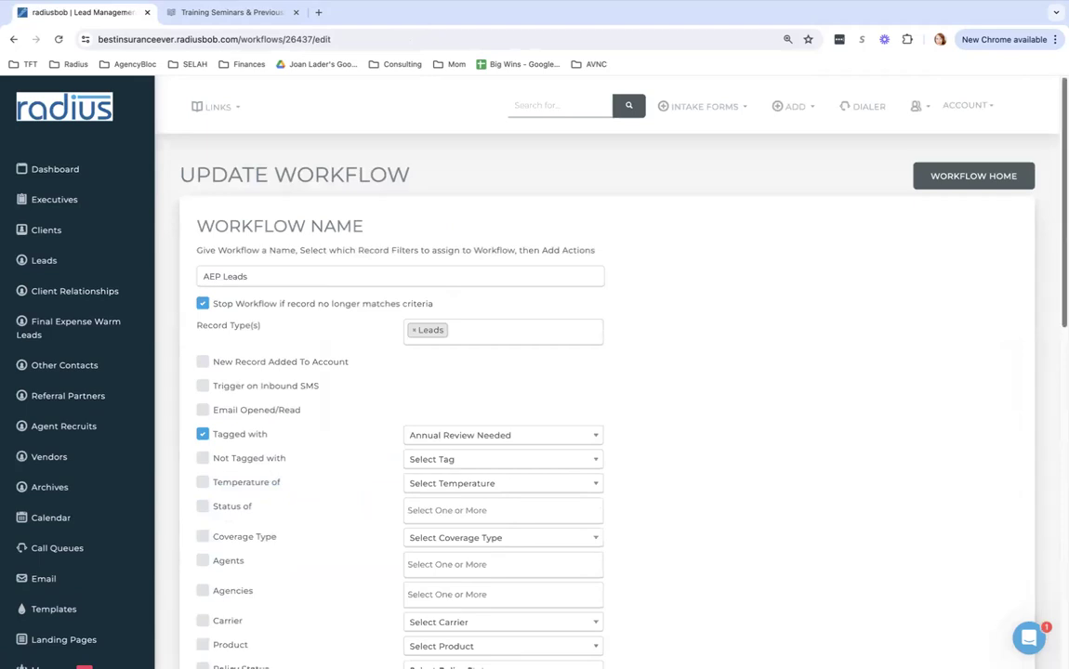
scroll(1015, 452, down, 6)
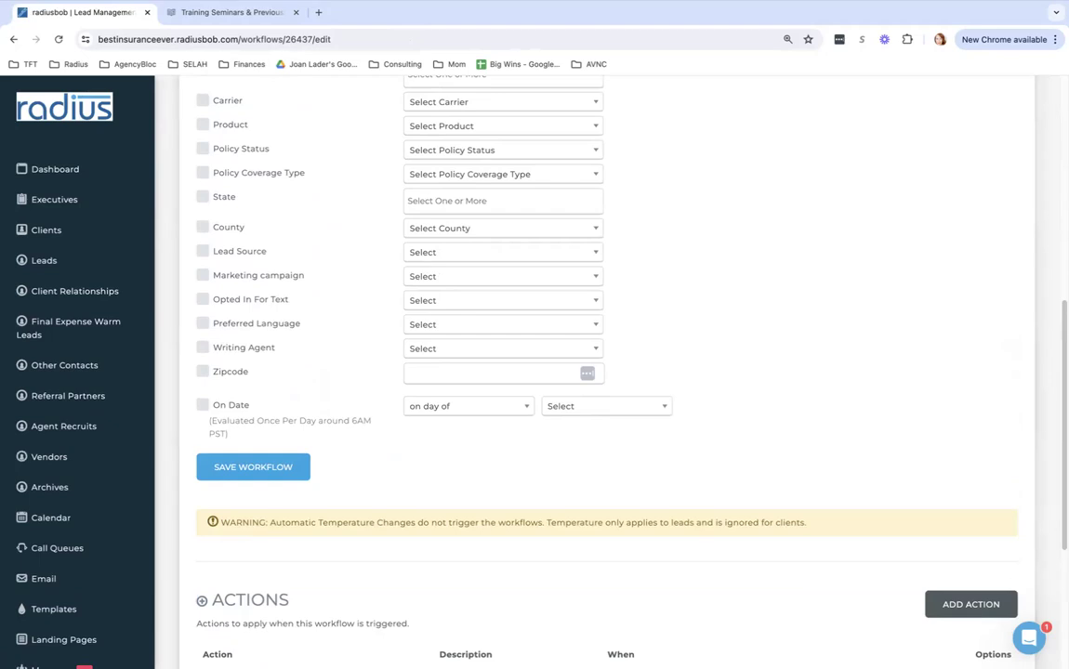
scroll(999, 518, down, 2)
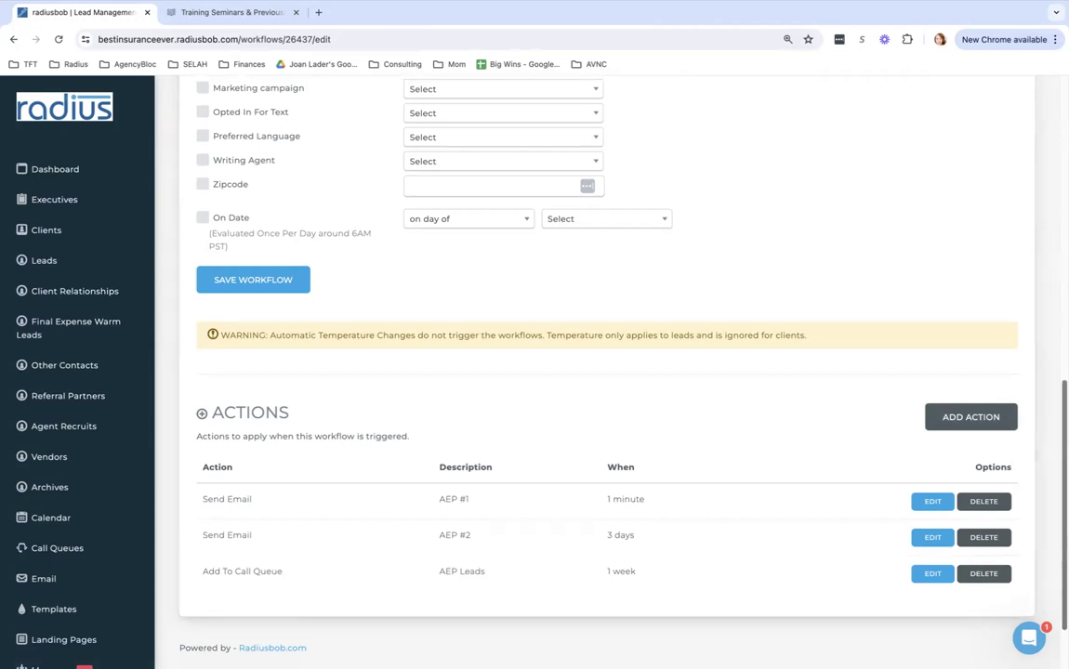
- Leave the finished workflow and create a new one named "aep leads with text conset"
scroll(1045, 104, up, 10)
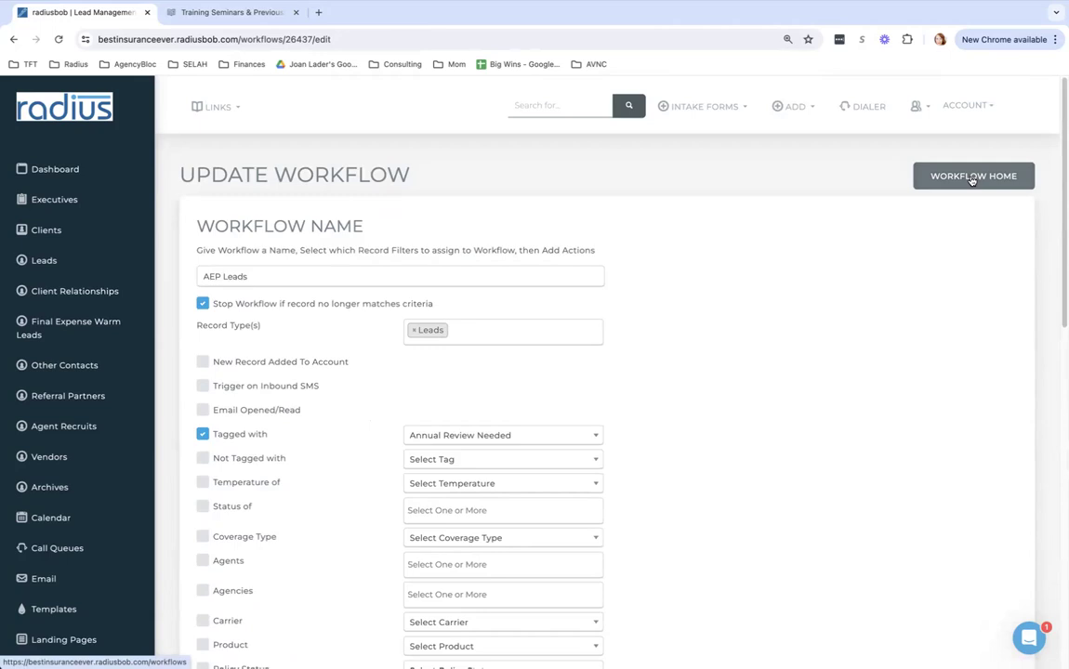
click(971, 179)
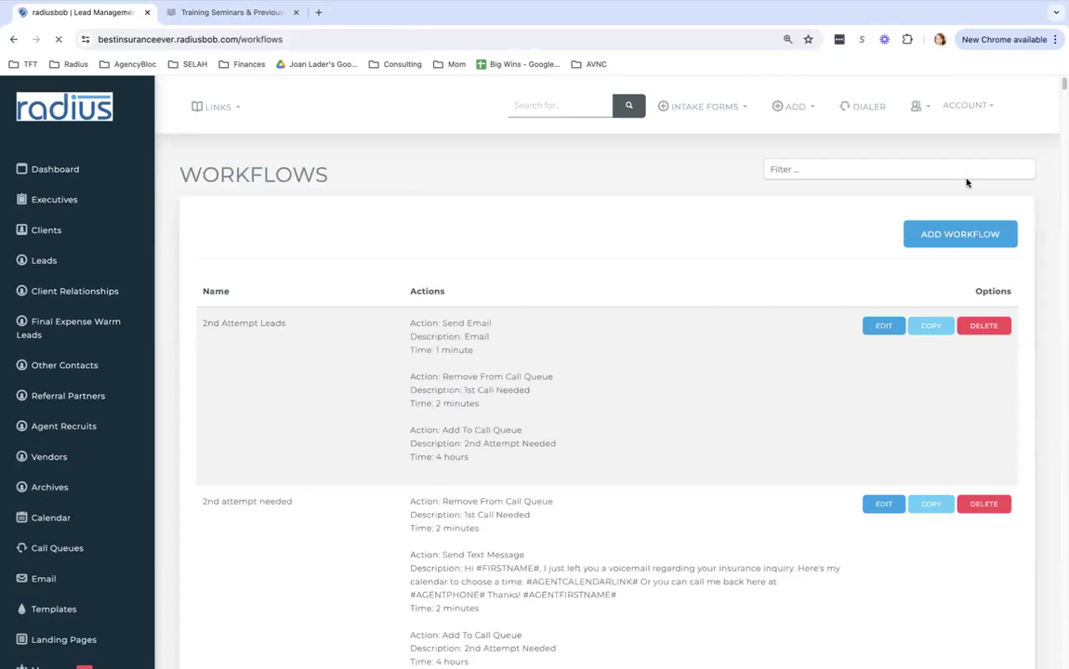
click(944, 237)
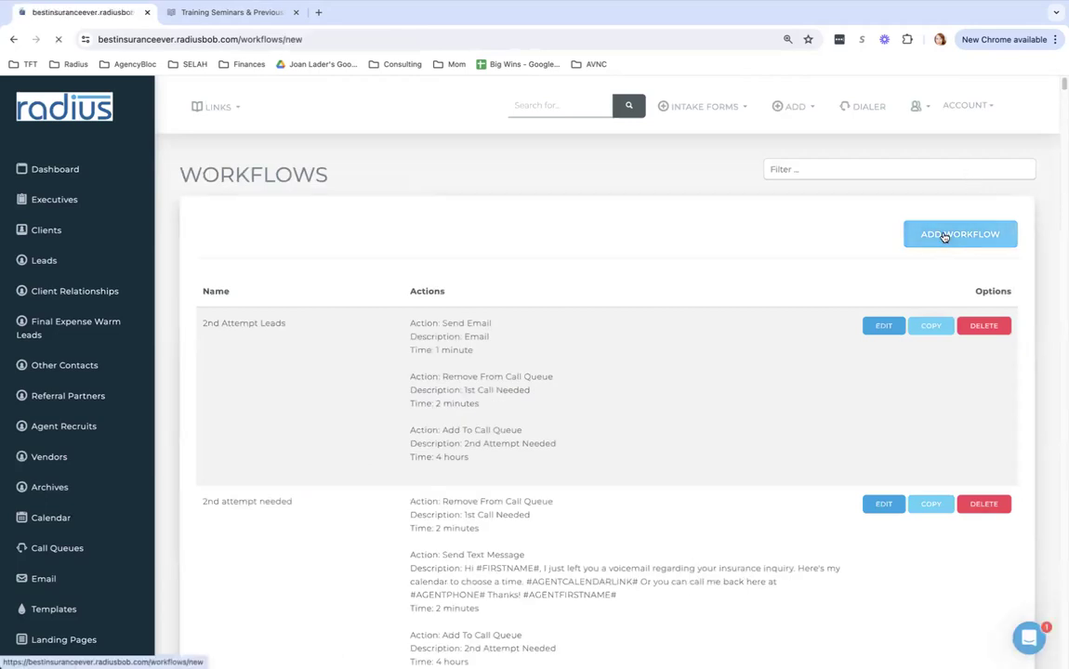
click(528, 276)
text(a)
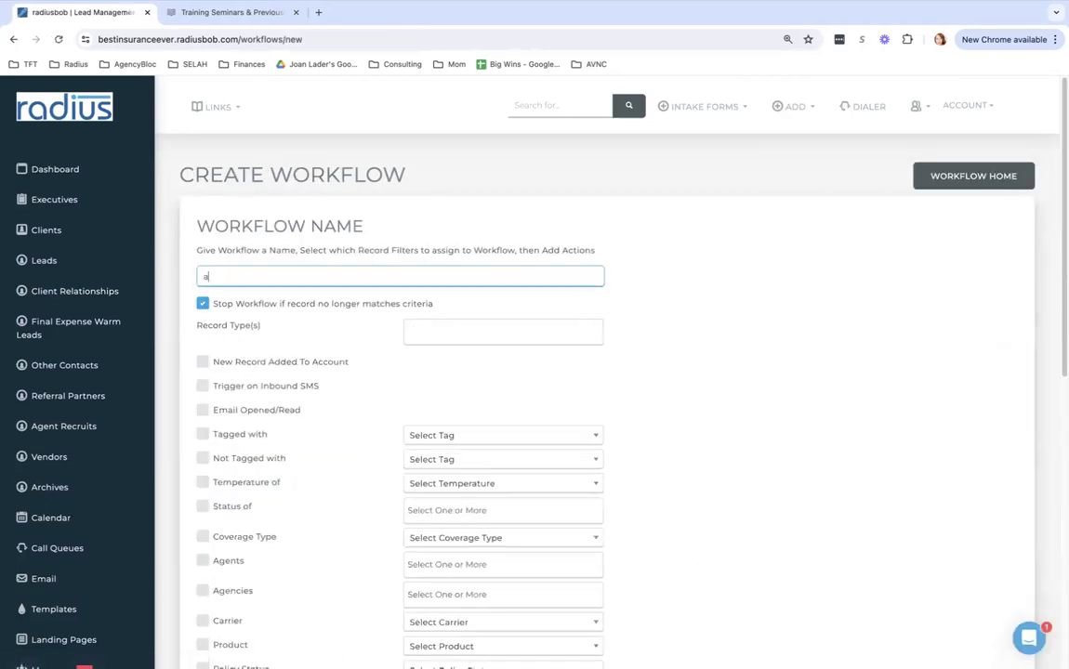
text(ep leads with text conset)
- Limit the new workflow to the Leads record type and records tagged with Annual Review Needed
click(509, 331)
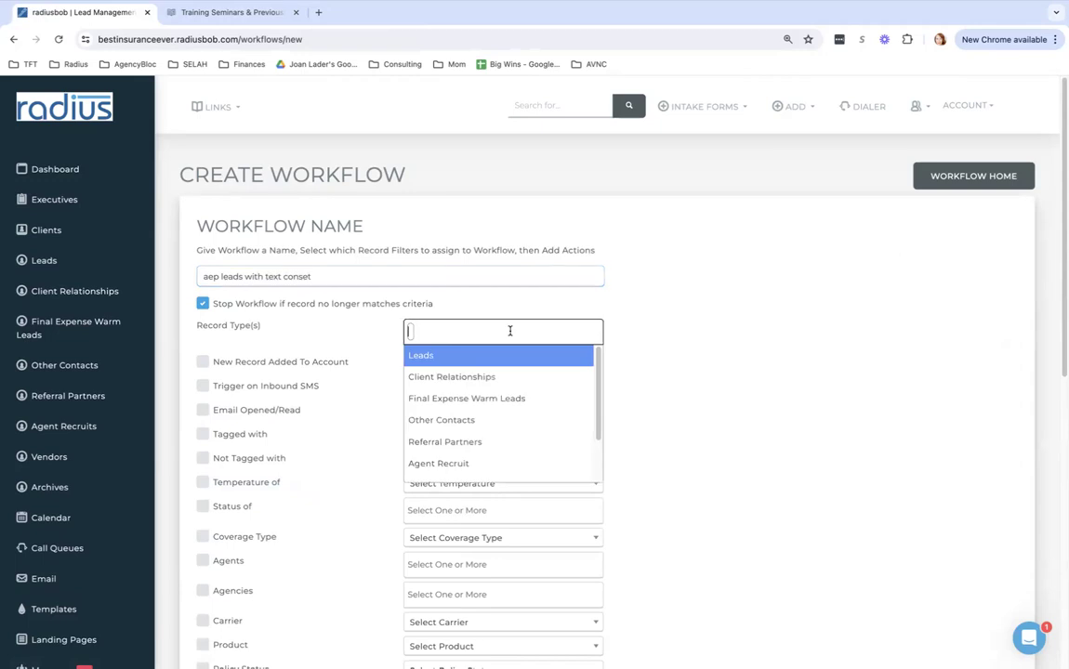
click(232, 435)
click(433, 437)
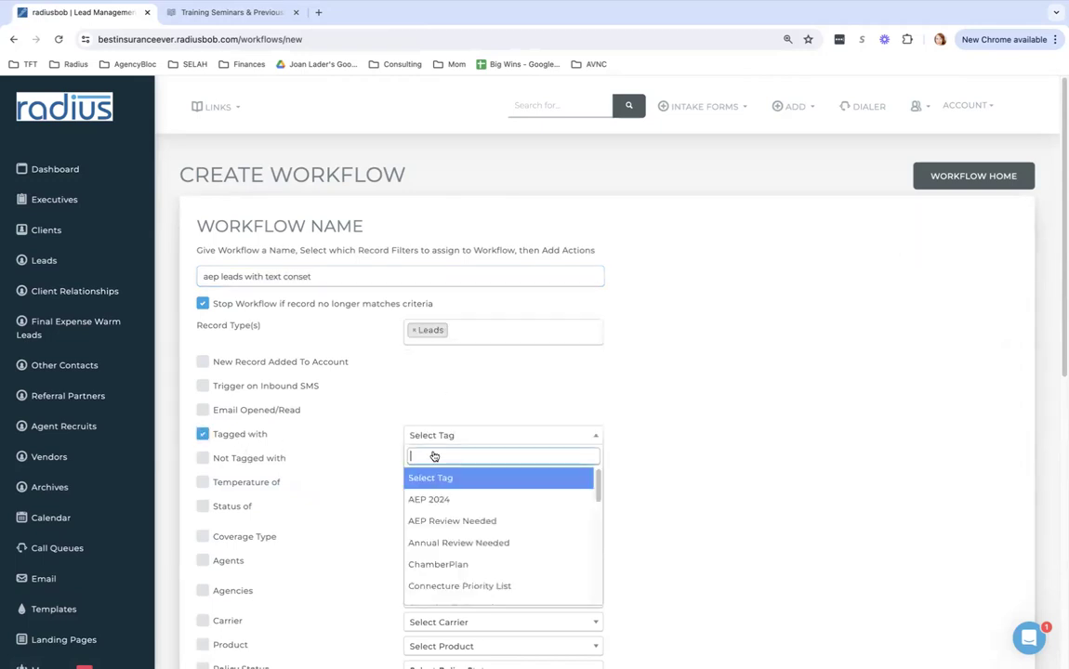
click(429, 540)
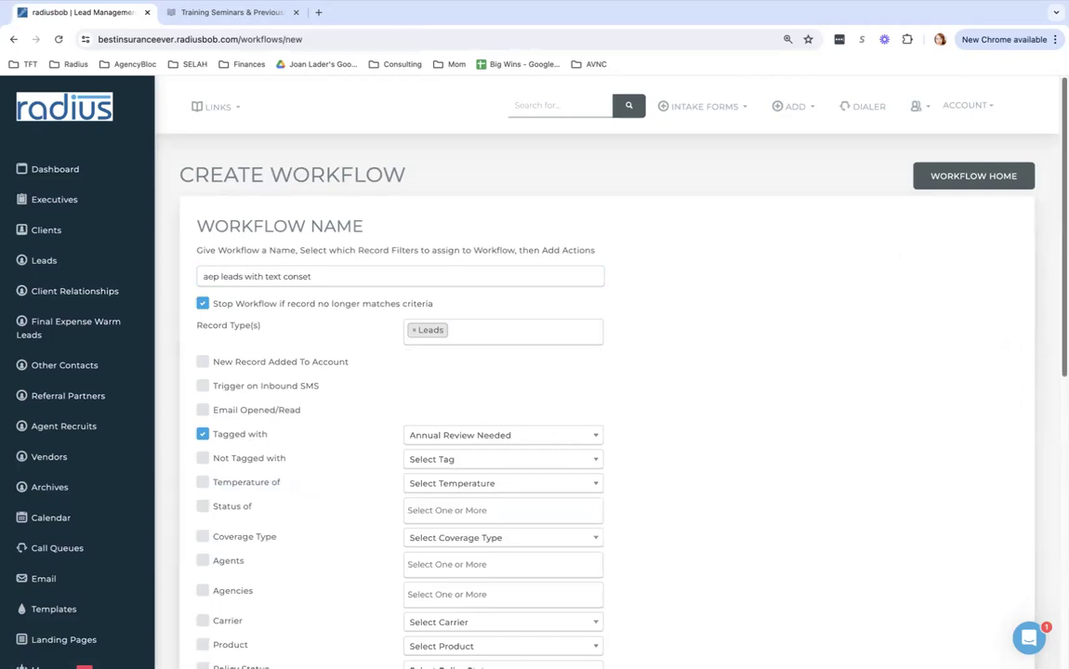
- Add the Opted In For Text filter with the value Yes and save the workflow
scroll(1026, 418, down, 5)
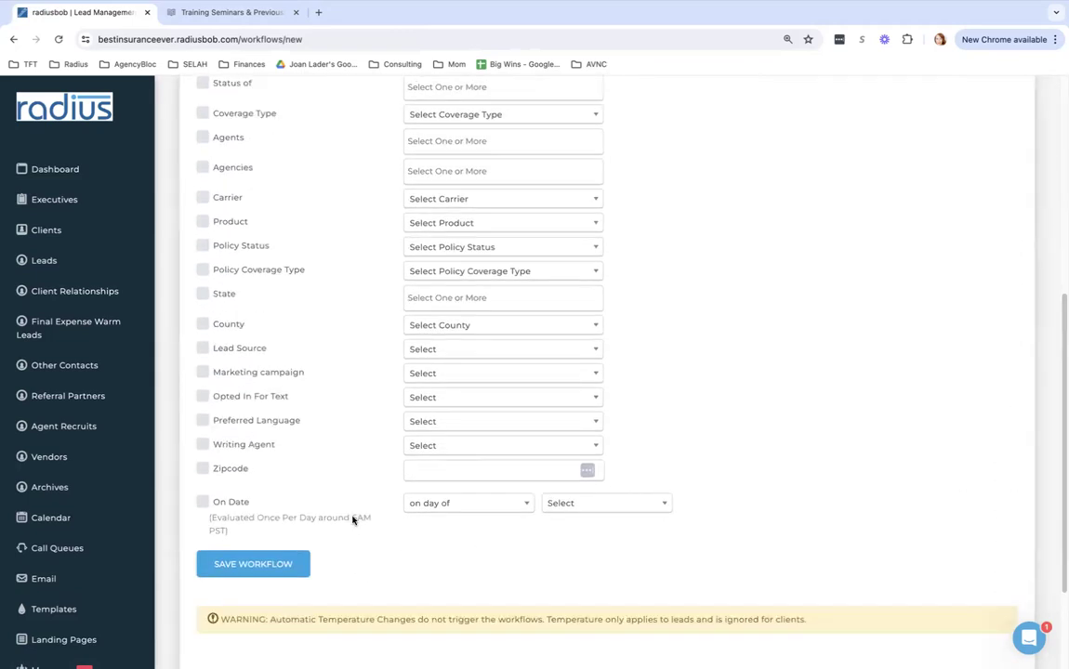
click(249, 395)
click(418, 398)
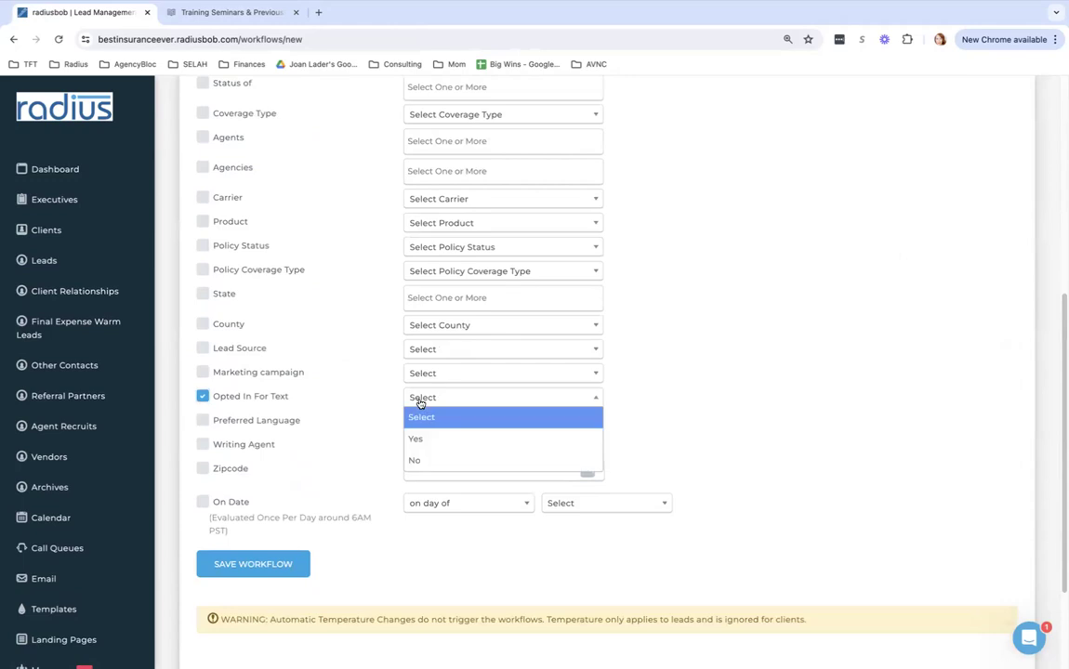
click(425, 447)
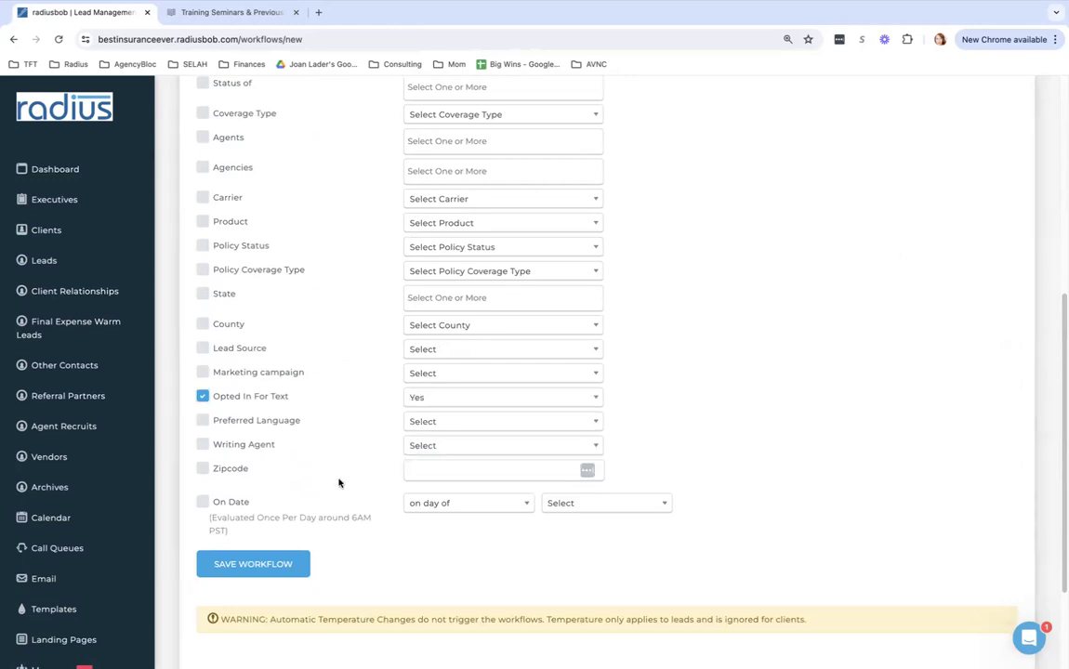
click(265, 564)
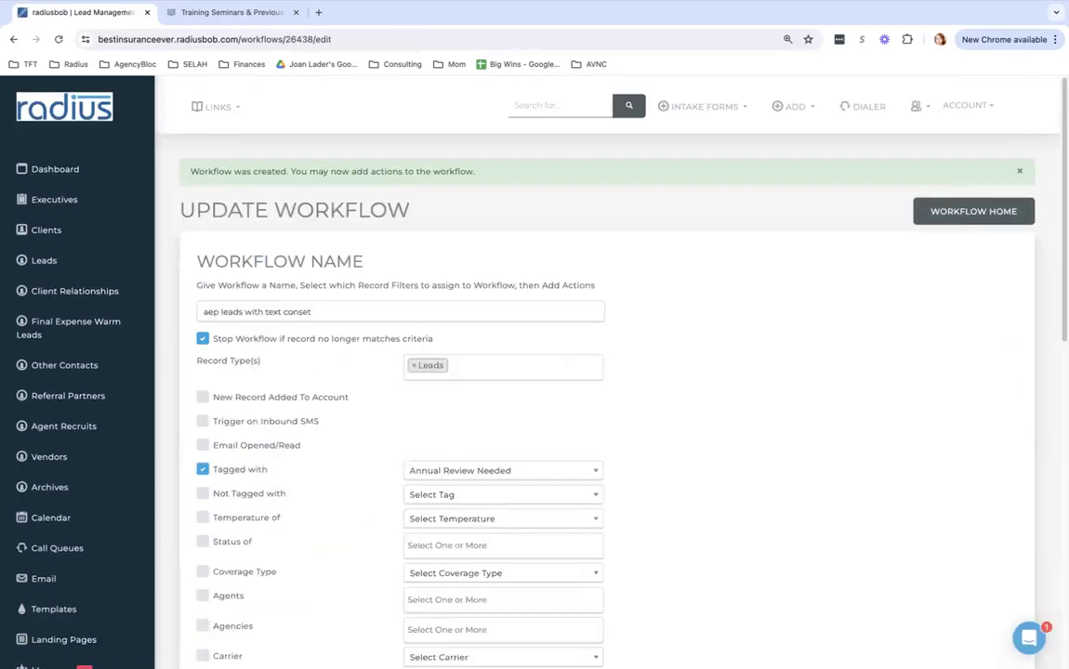
- Add a Send Text action to the workflow that runs after 1 minute and goes to the Record
scroll(1014, 497, down, 10)
click(967, 516)
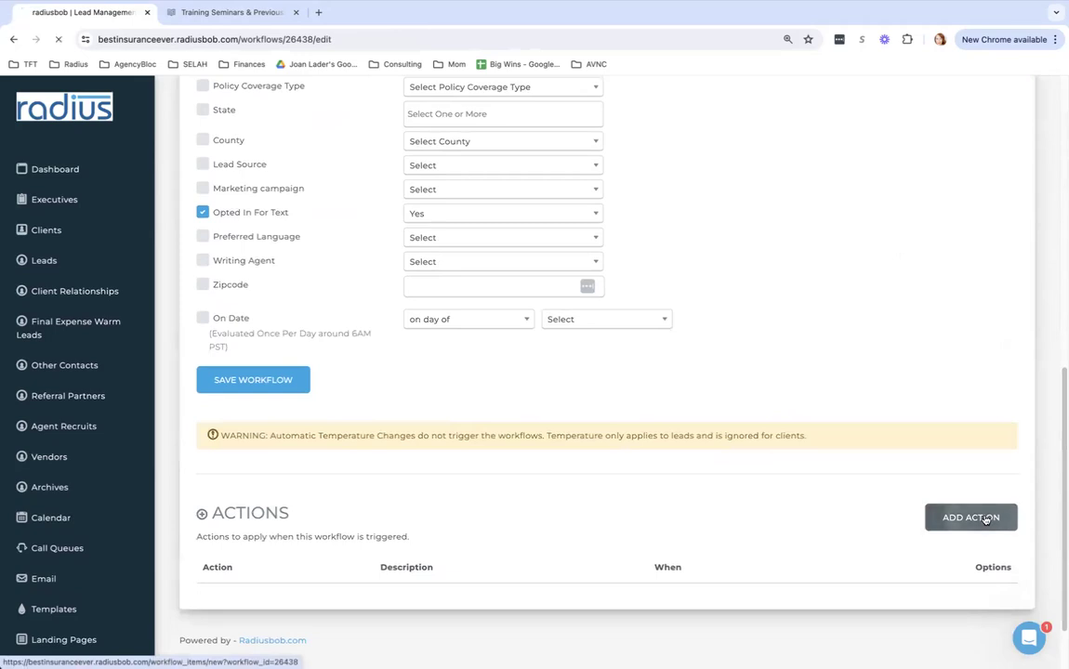
click(353, 270)
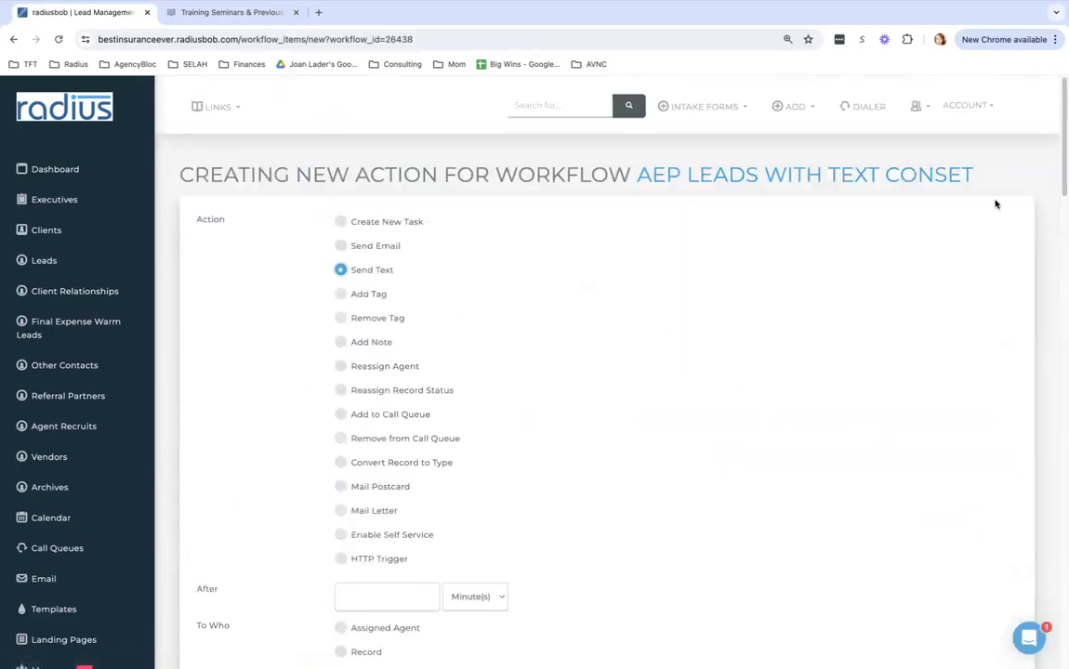
scroll(1026, 294, down, 6)
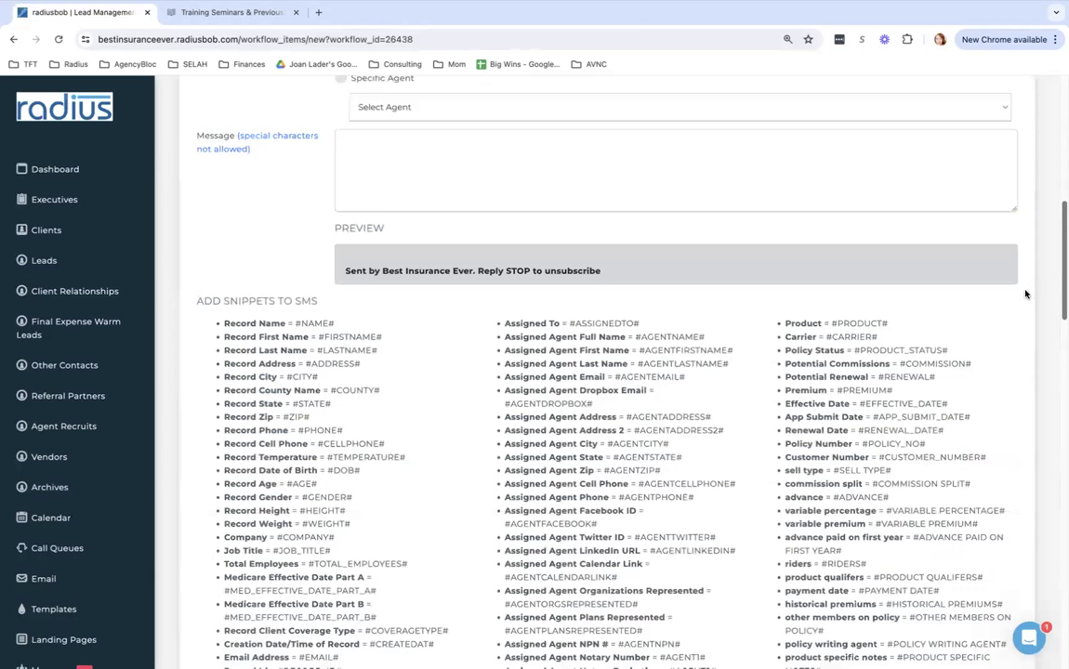
scroll(1026, 219, up, 3)
click(396, 297)
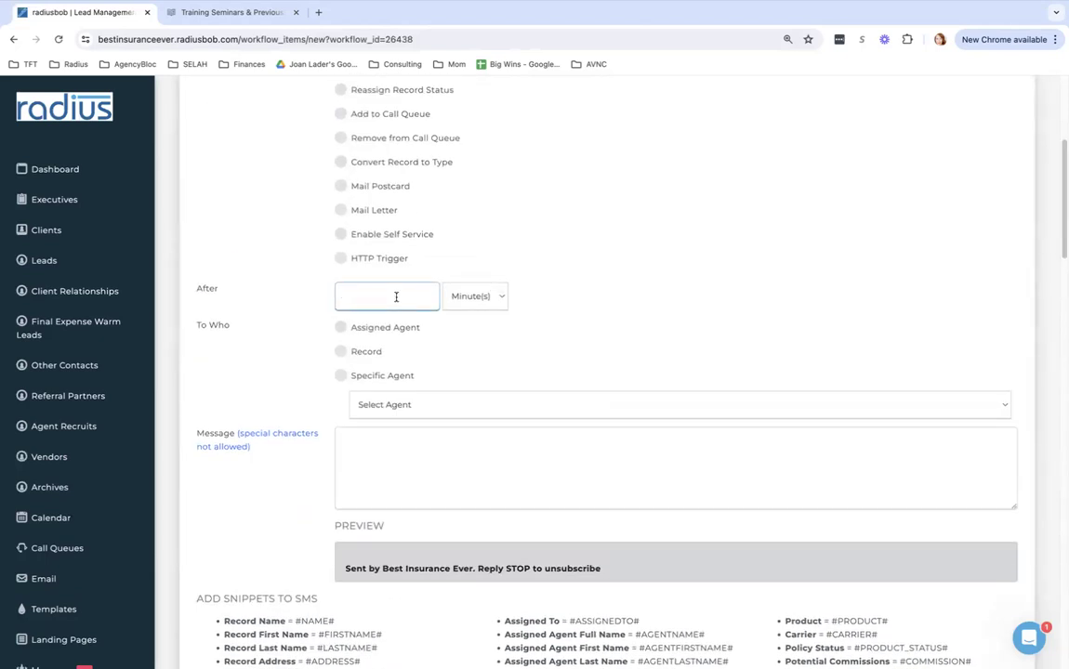
text(1)
click(367, 352)
- Start the text message with "Hello" followed by the record first name snippet #FIRSTNAME#
click(397, 456)
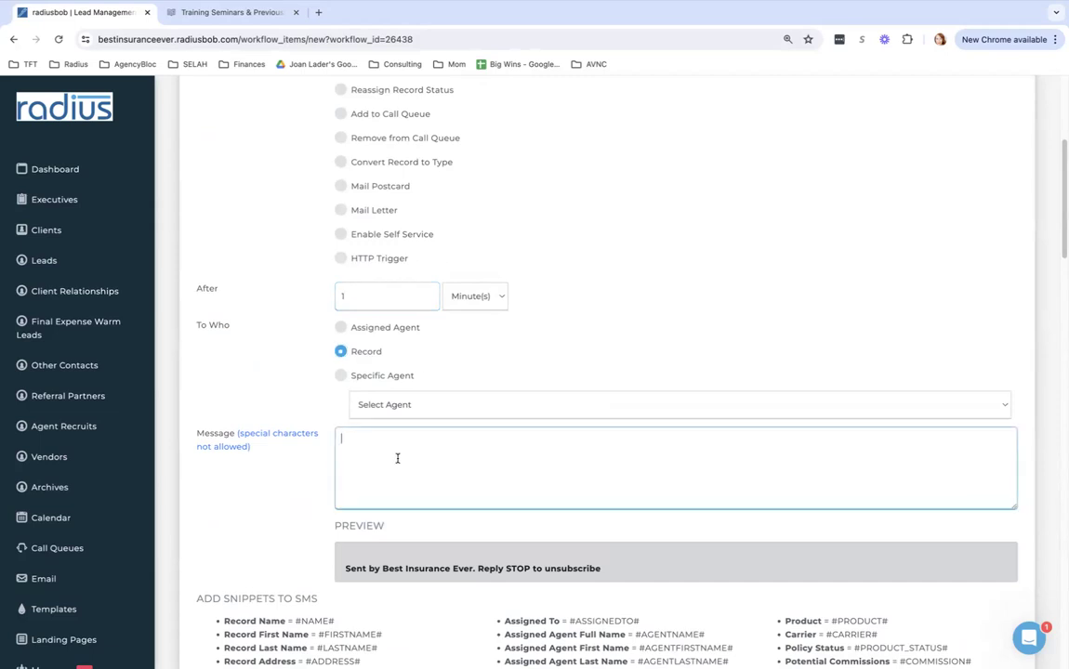
drag(385, 635, 316, 636)
key(ctrl+c)
click(409, 479)
text(Hello)
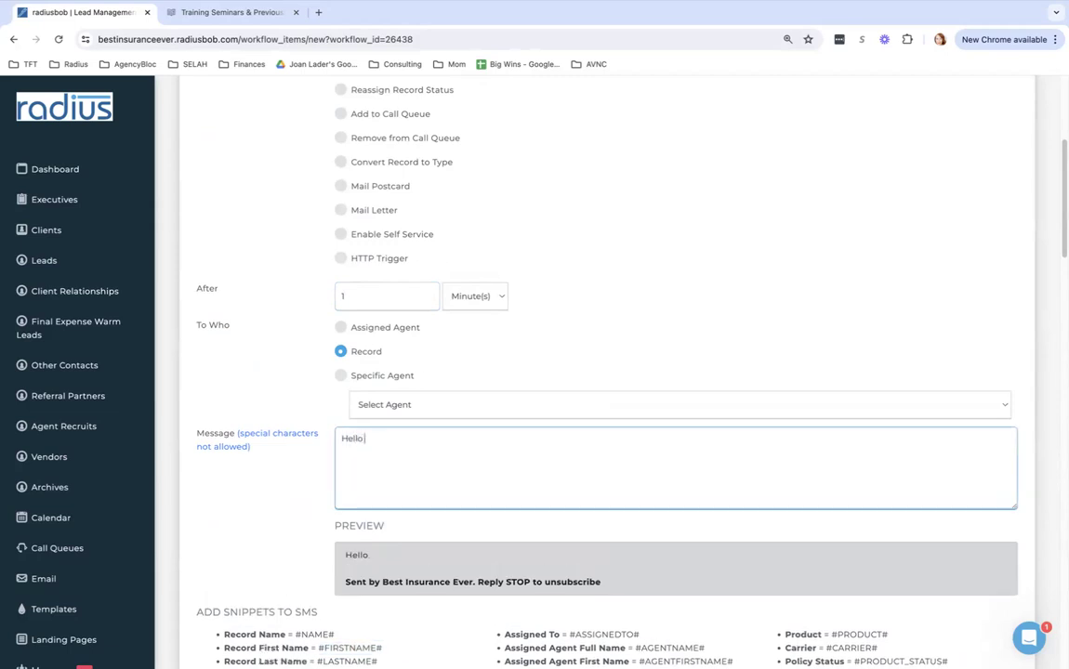
key(ctrl+v)
- Append ", Thank you for your interest in discussing your Medicare options with me for 2025. Here's my calendar to choose from or just text me back"
text(, Thank you for)
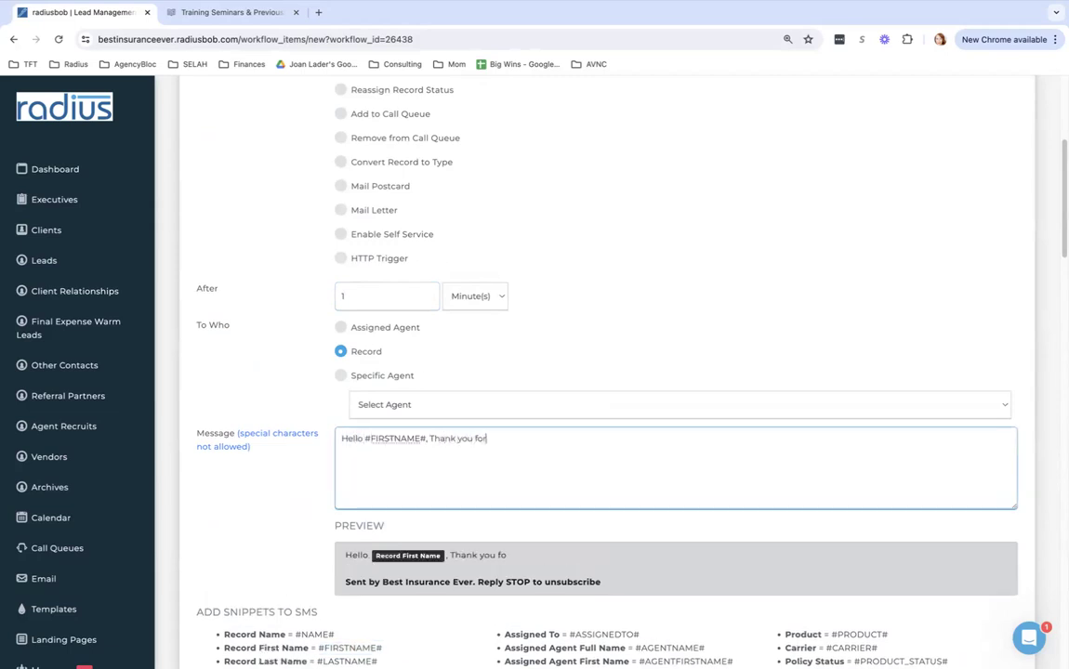
text( your interest in)
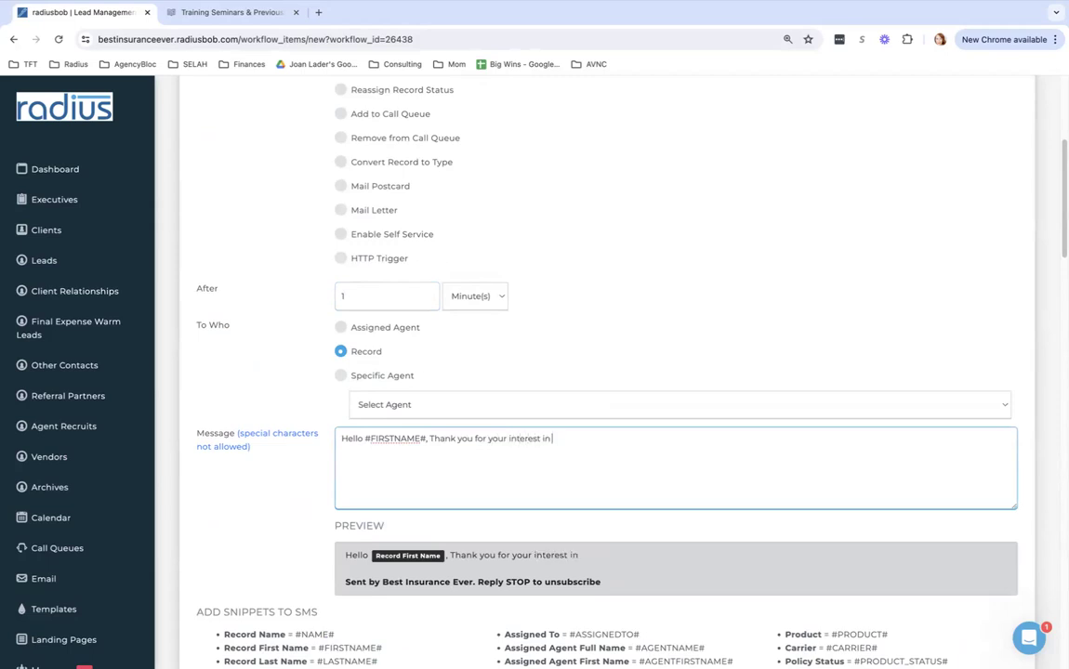
text( discussing your Med)
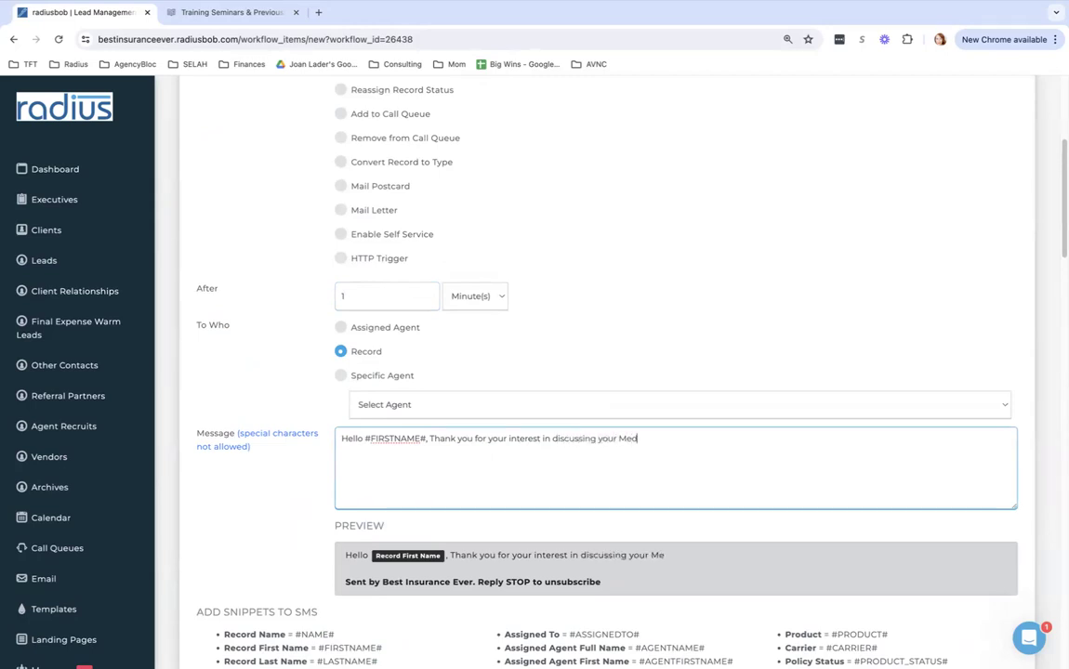
text(icare option )
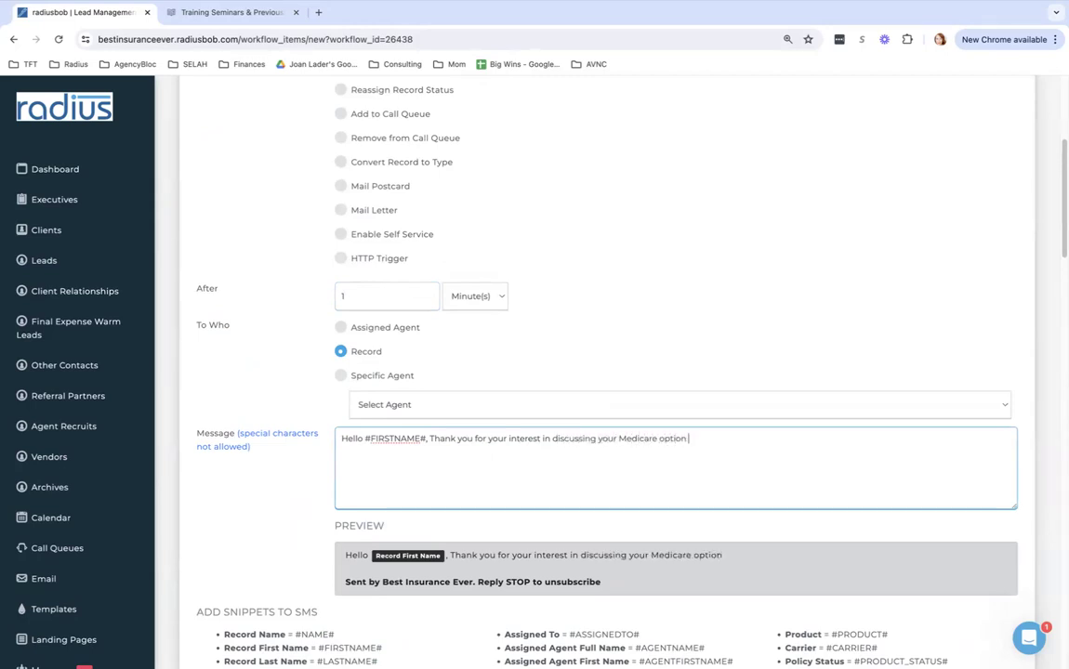
text( with me for 2025. Here's my calendar to choose from.or just text b)
key(BackSpace)
text(me back)
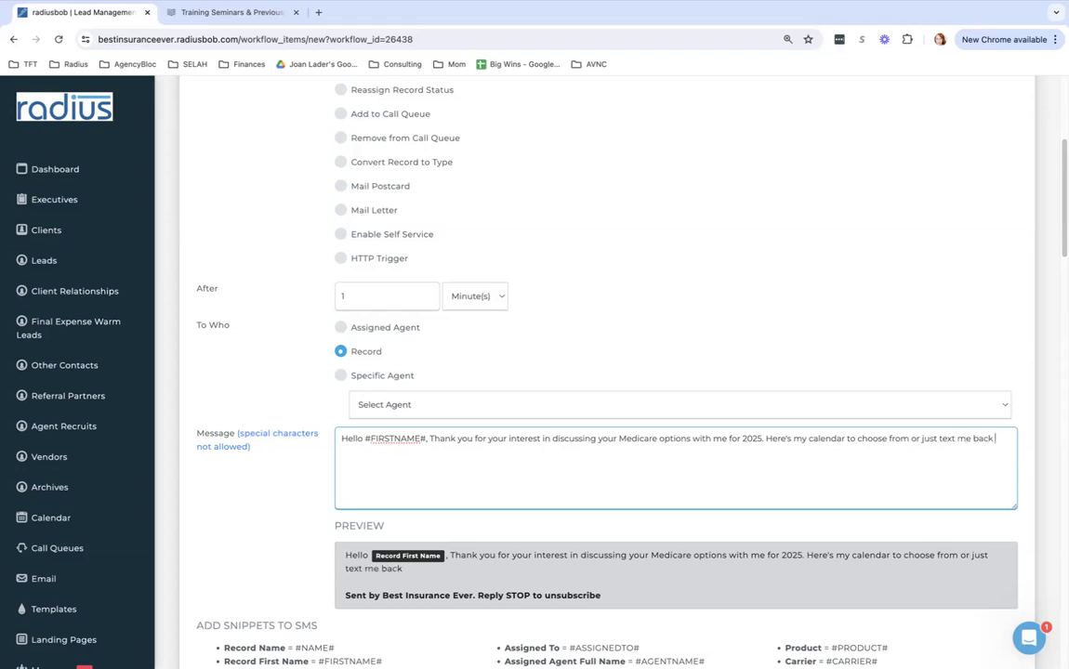
- Continue the text message with "with good availability between the dates of 11/7-1/30/25"
text( with good av)
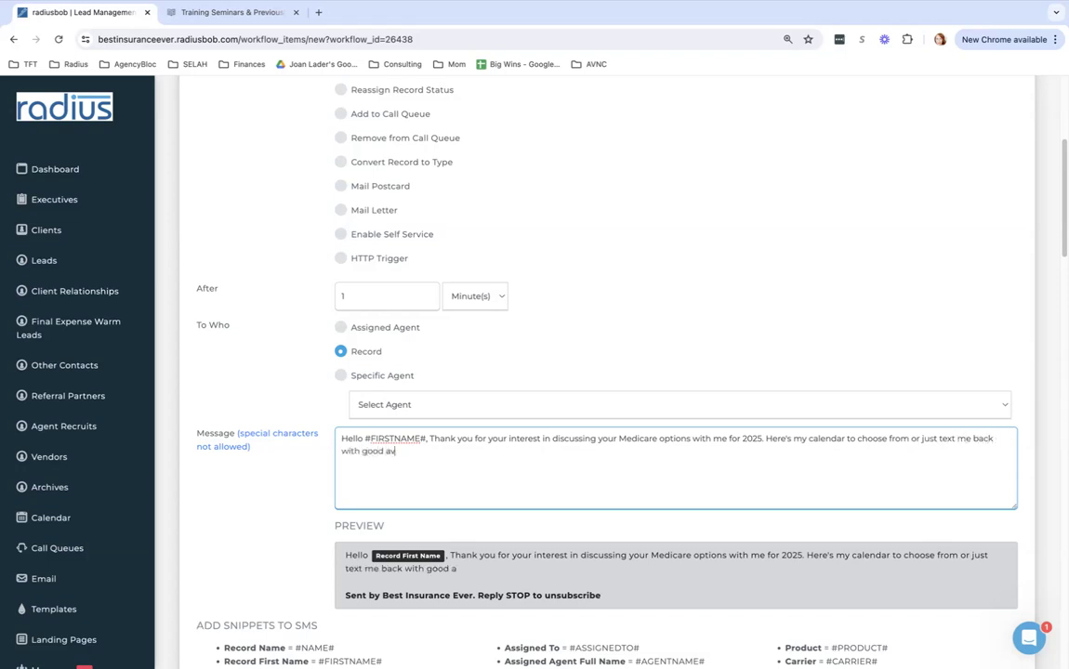
text(ailability betwee)
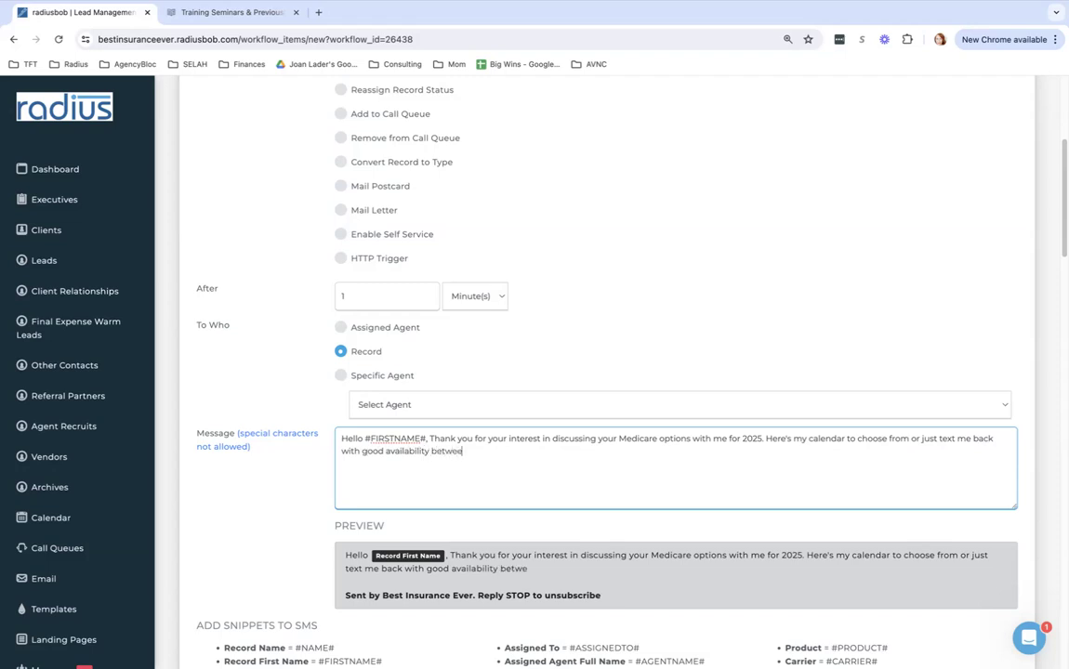
text(n the dates of)
text( 111)
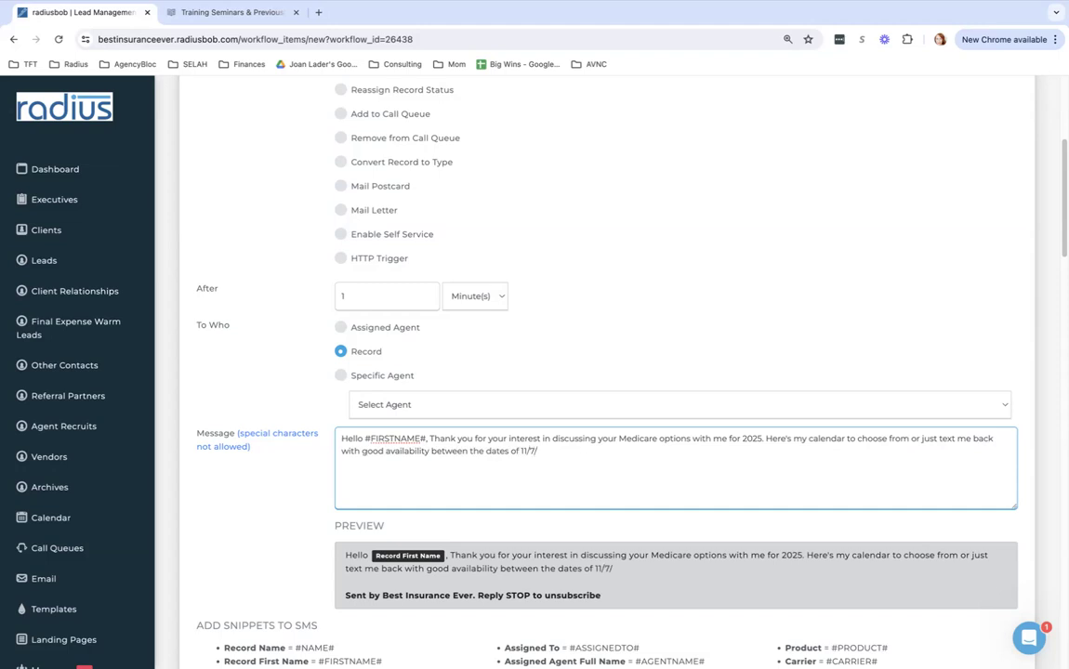
text(7-1/30/24)
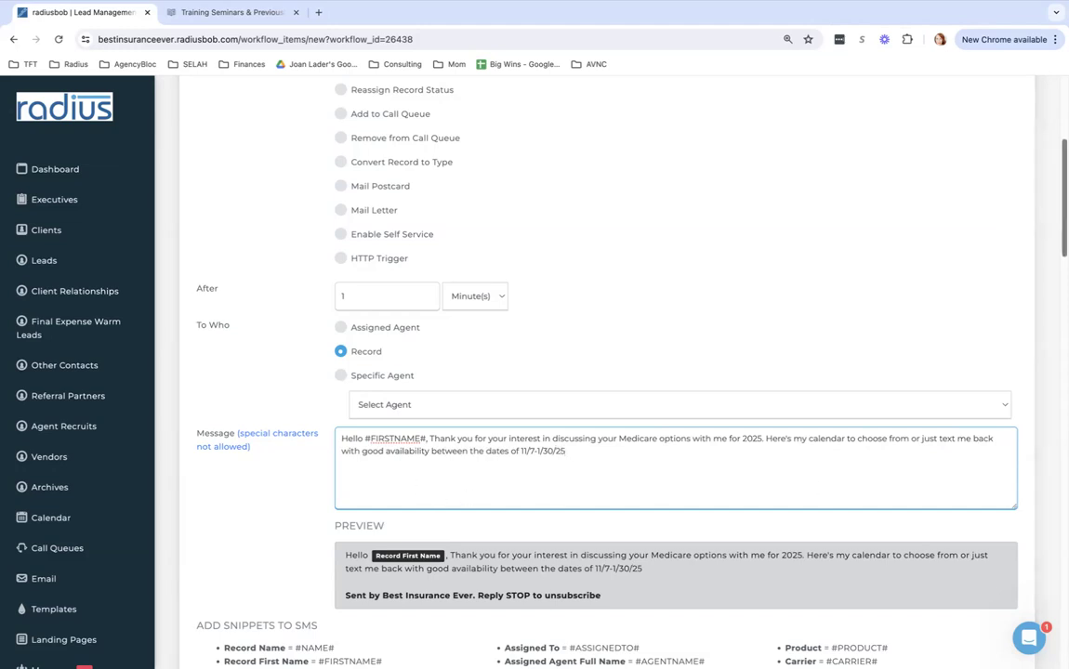
- Copy the assigned agent calendar link snippet #AGENTCALENDARLINK# and insert it at the end of the message
scroll(1040, 310, down, 5)
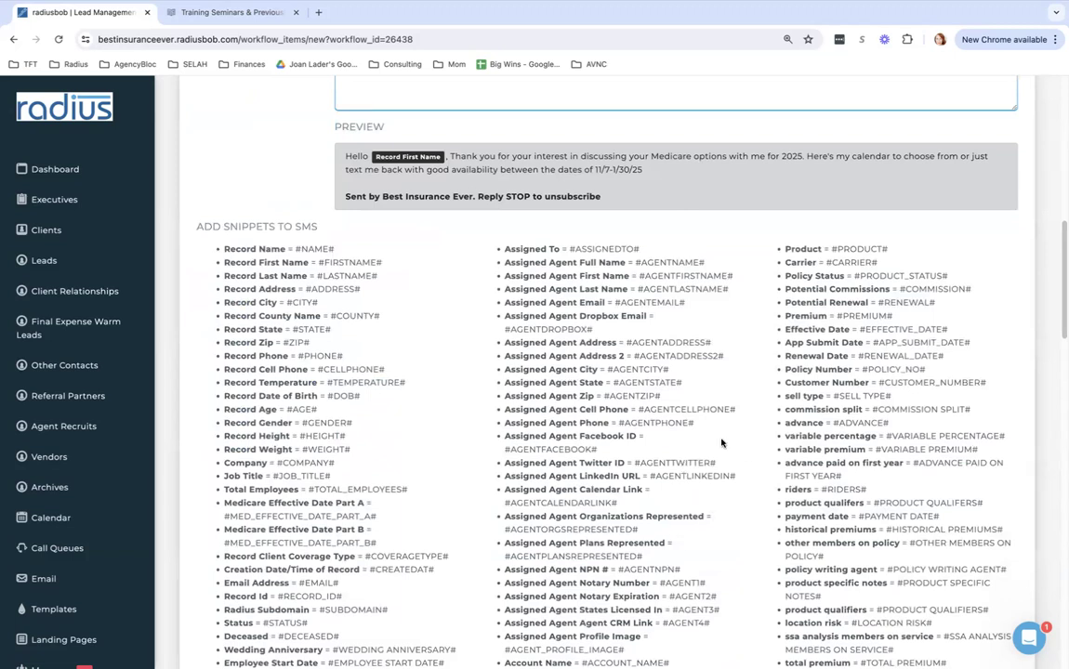
drag(618, 503, 500, 502)
key(super+c)
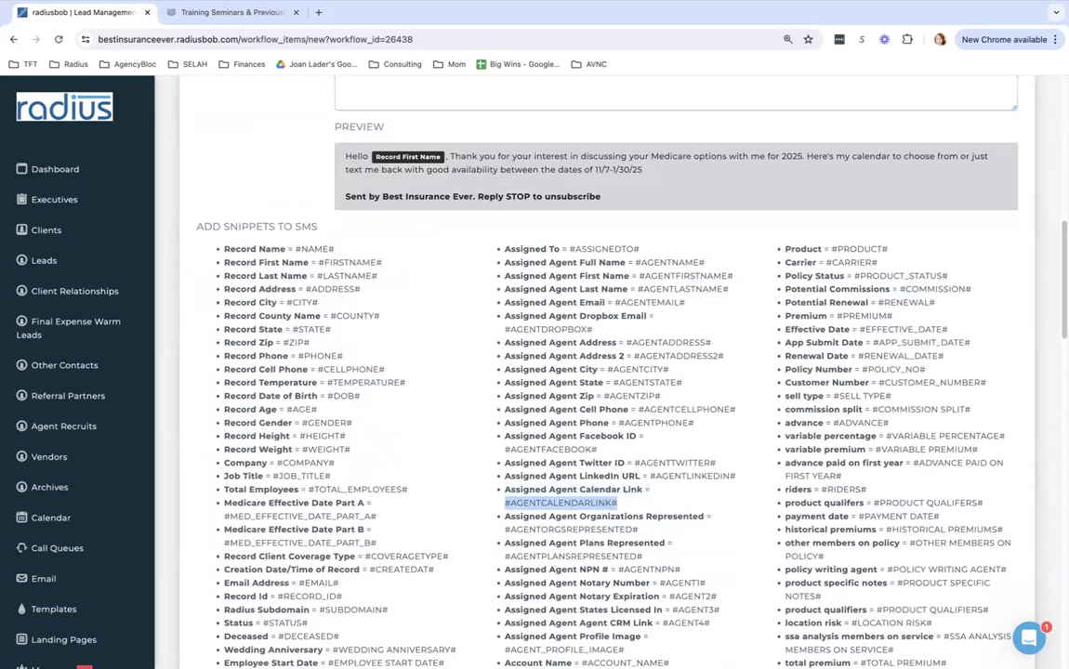
drag(1065, 302, 1065, 239)
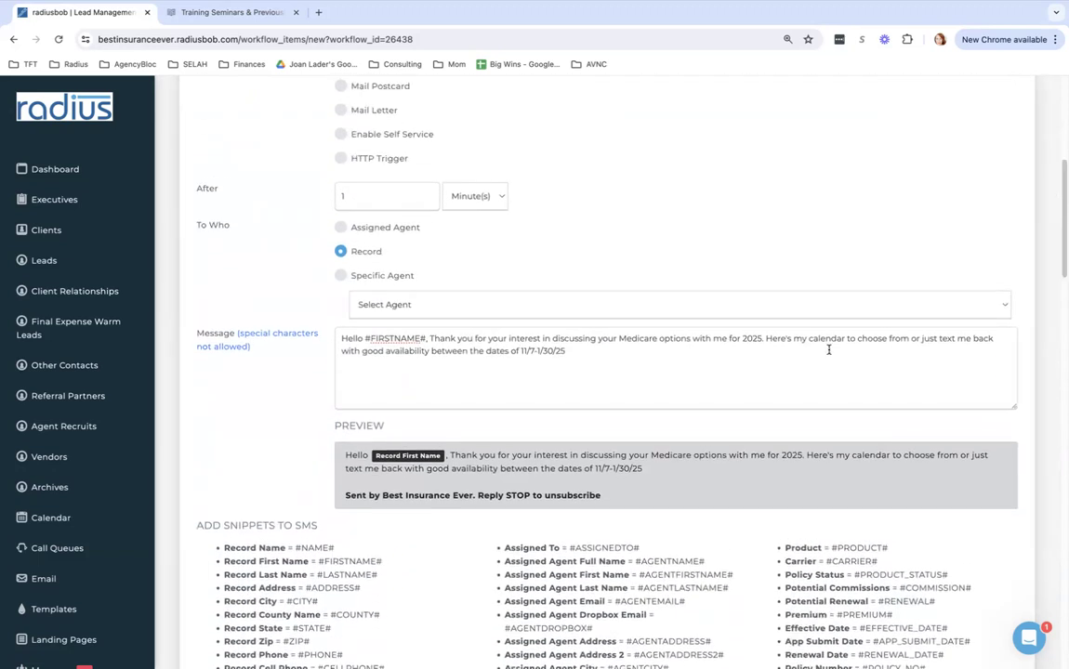
click(779, 357)
key(super+v)
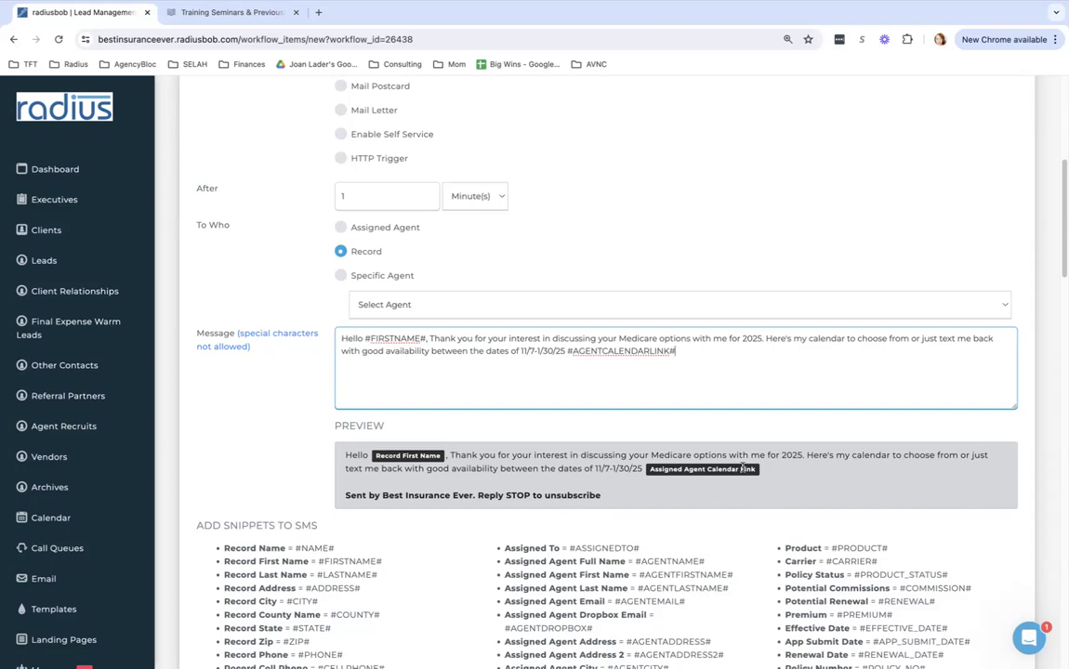
- Close the message with "Thanks!" and the assigned agent full name snippet #AGENTNAME#
drag(636, 561, 717, 565)
key(ctrl+c)
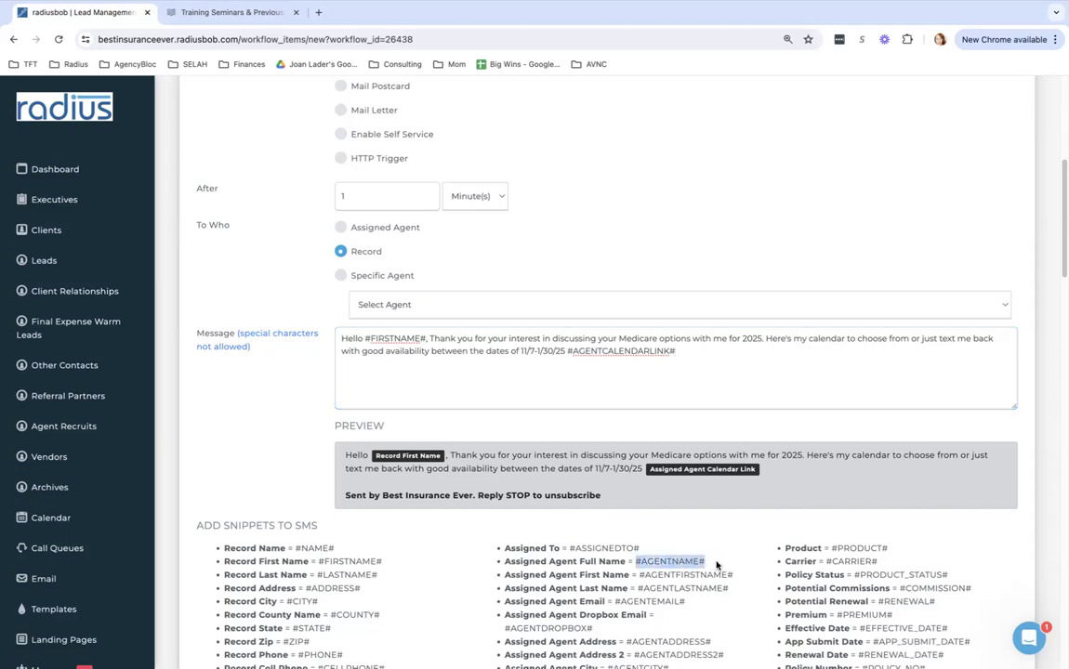
click(720, 353)
text(zt)
key(BackSpace)
key(BackSpace)
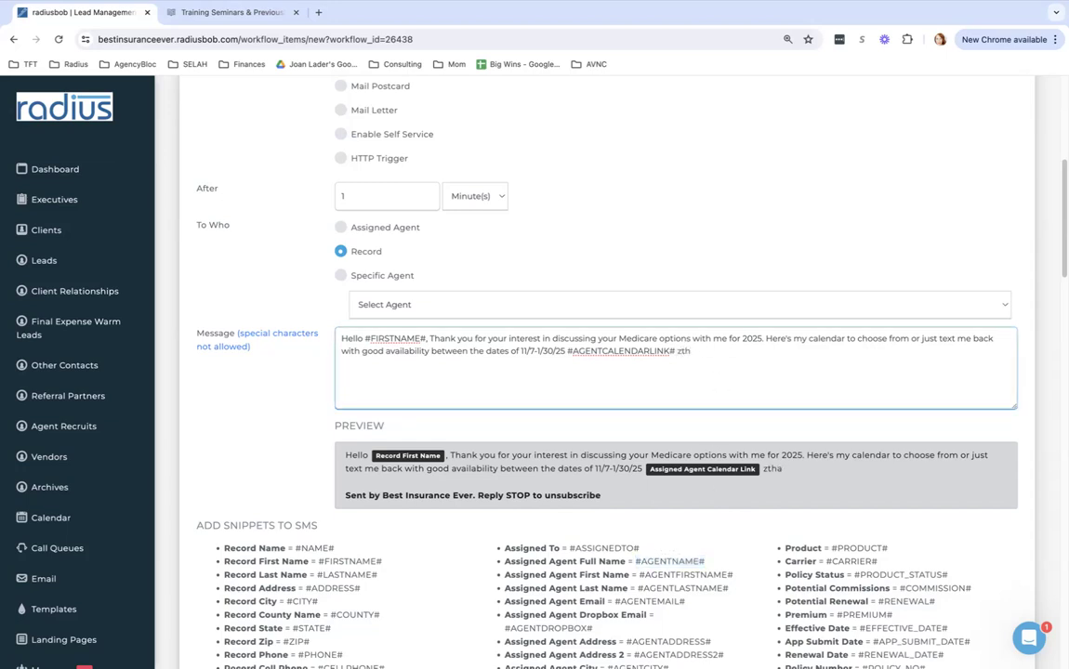
text(Thanks!)
key(ctrl+v)
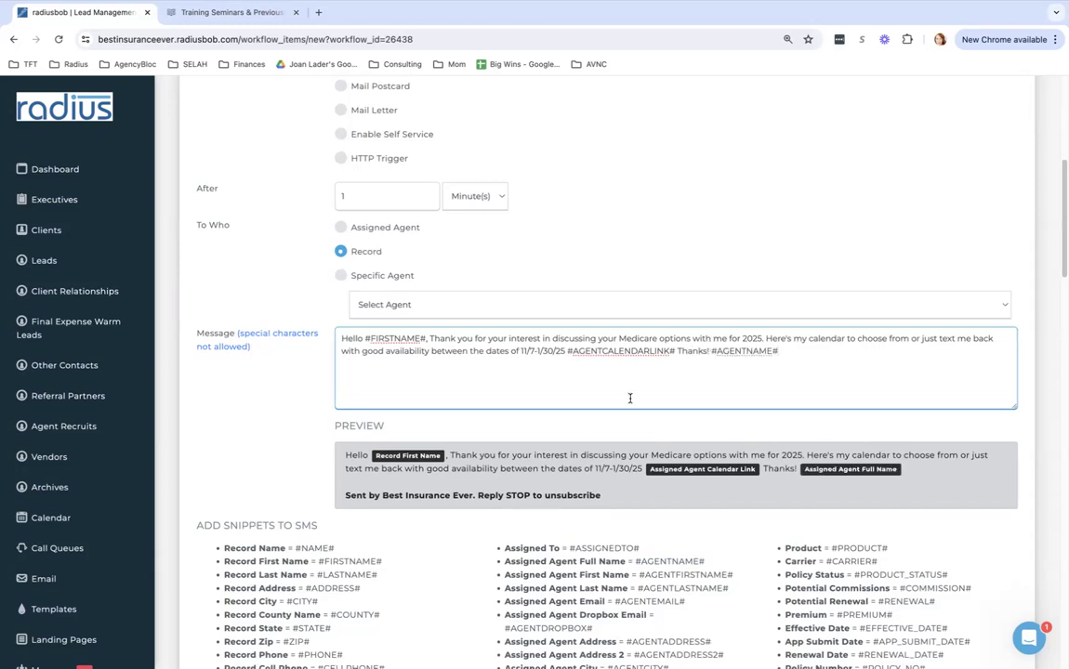
- Review the sender line at the end of the text message preview
click(345, 495)
drag(345, 496, 478, 496)
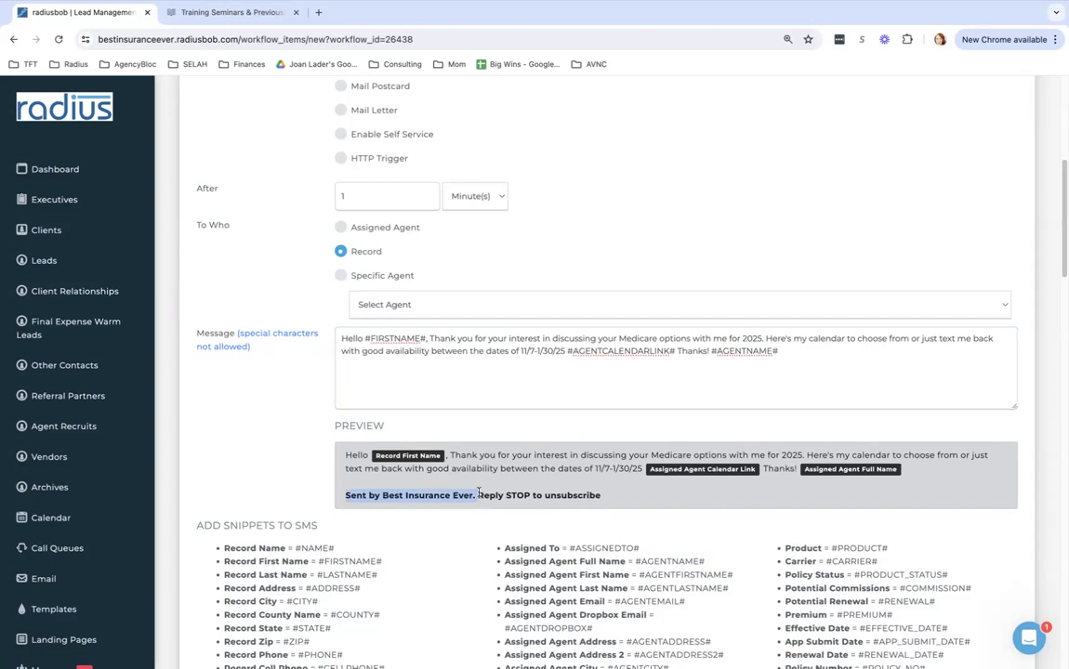
click(478, 495)
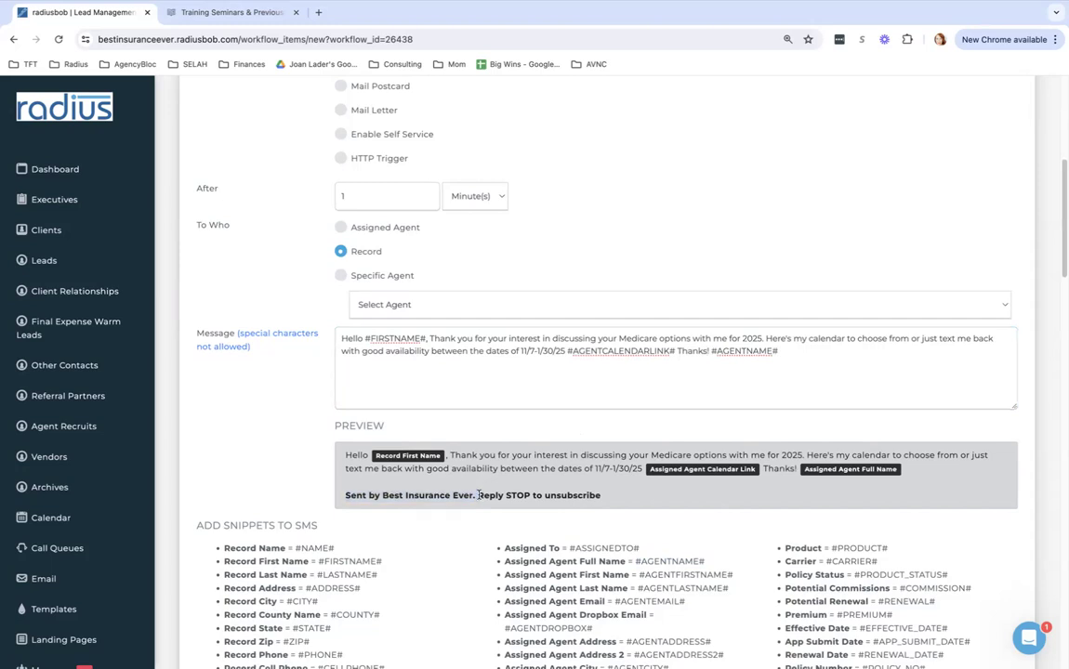
- Copy the complete text message preview, including the sender and unsubscribe line
drag(479, 496, 605, 497)
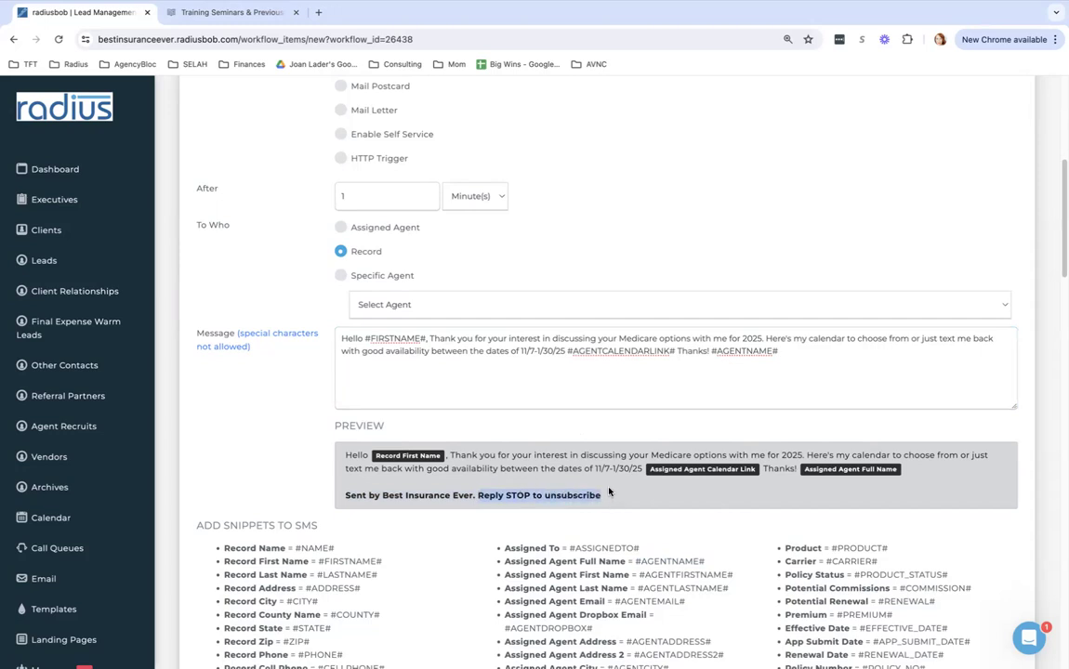
click(610, 493)
drag(610, 495, 331, 437)
key(ctrl+c)
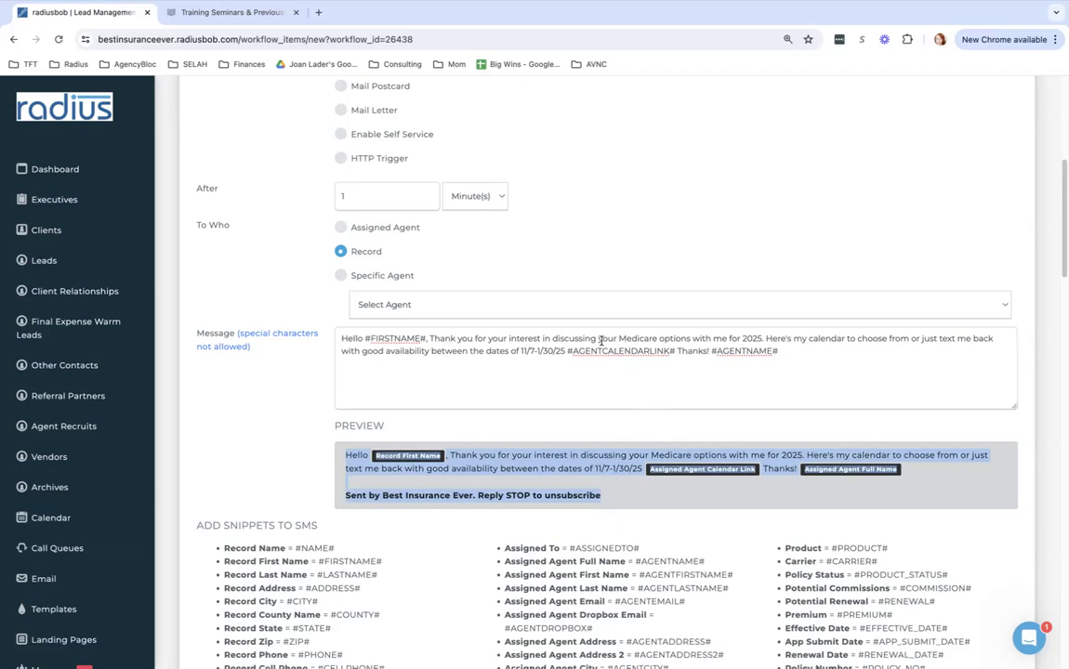
- Open the Character Count Tool in a new browser tab and replace its text with the copied message to check the character count
click(318, 12)
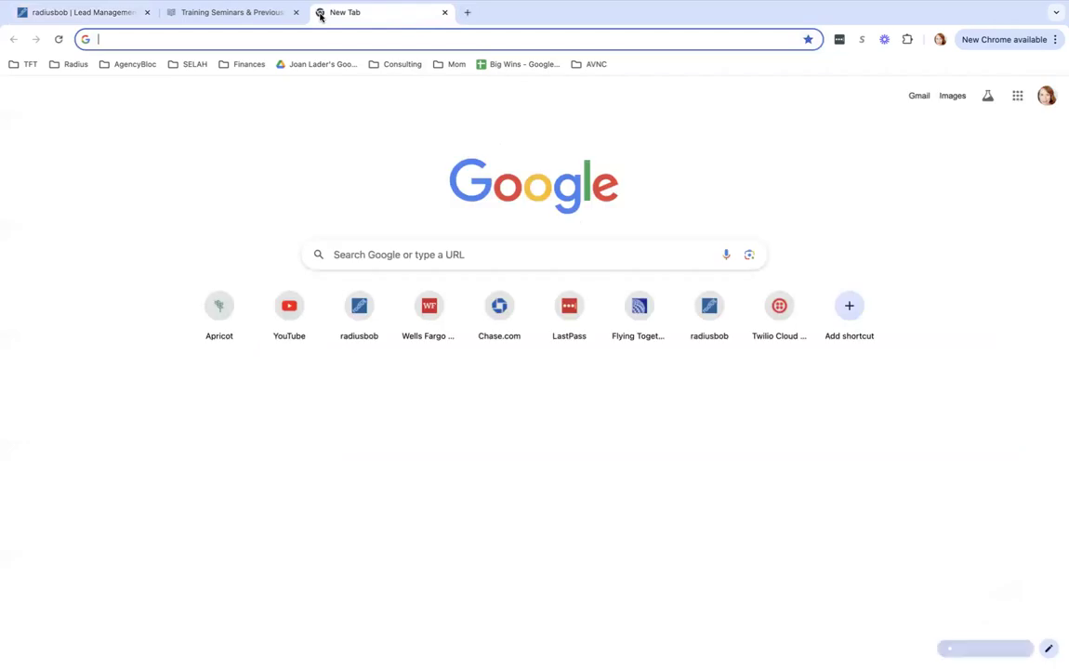
text(cha)
key(Return)
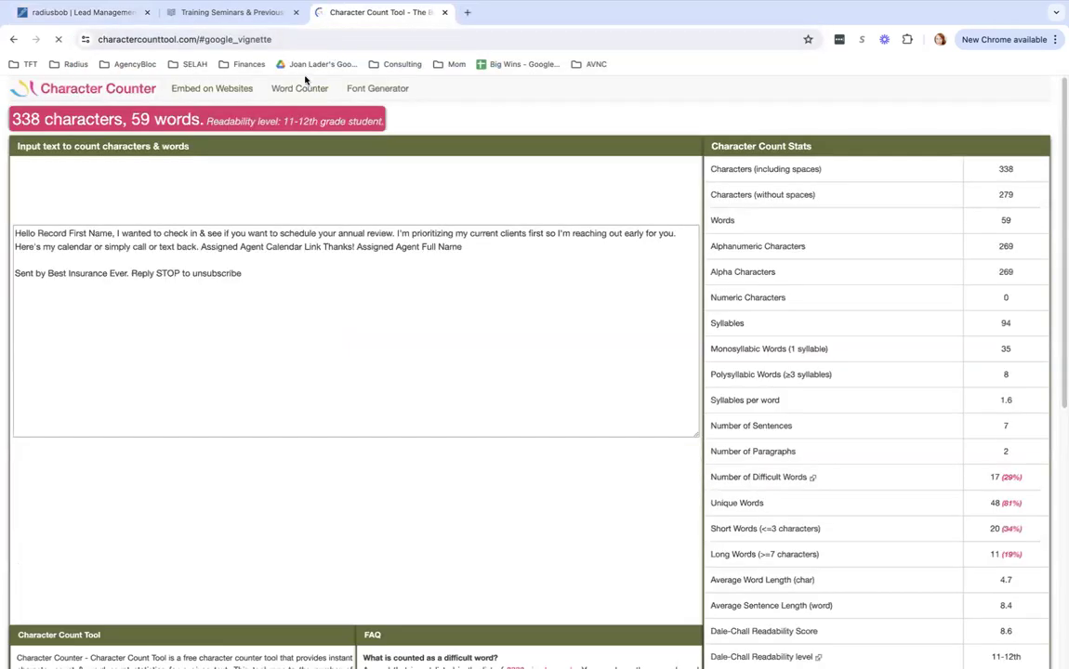
click(274, 270)
key(ctrl+a)
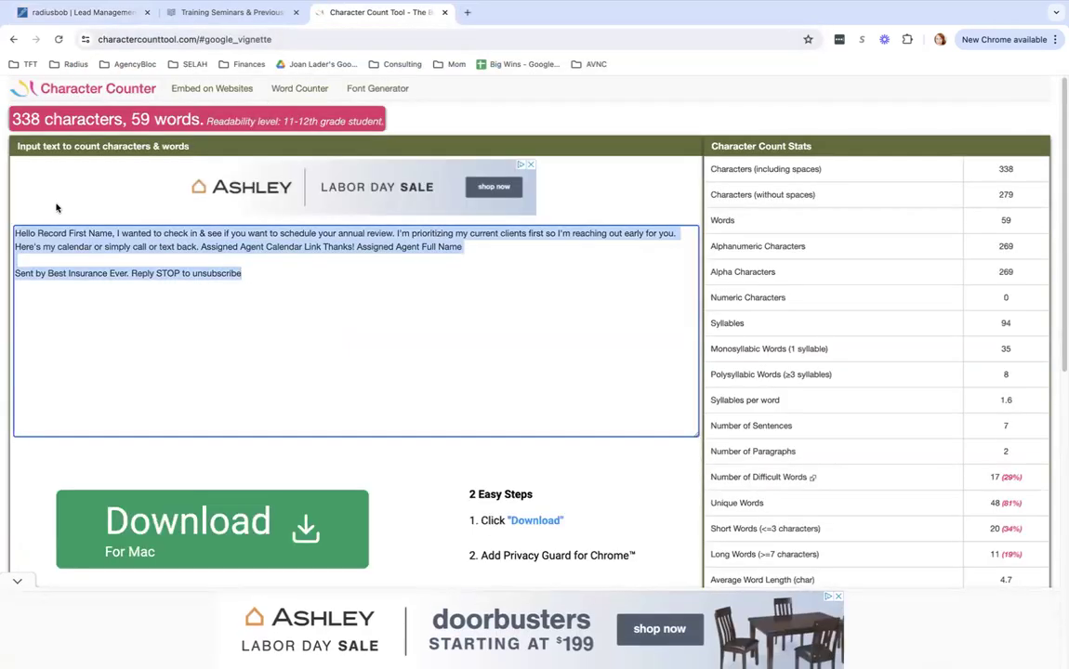
key(ctrl+v)
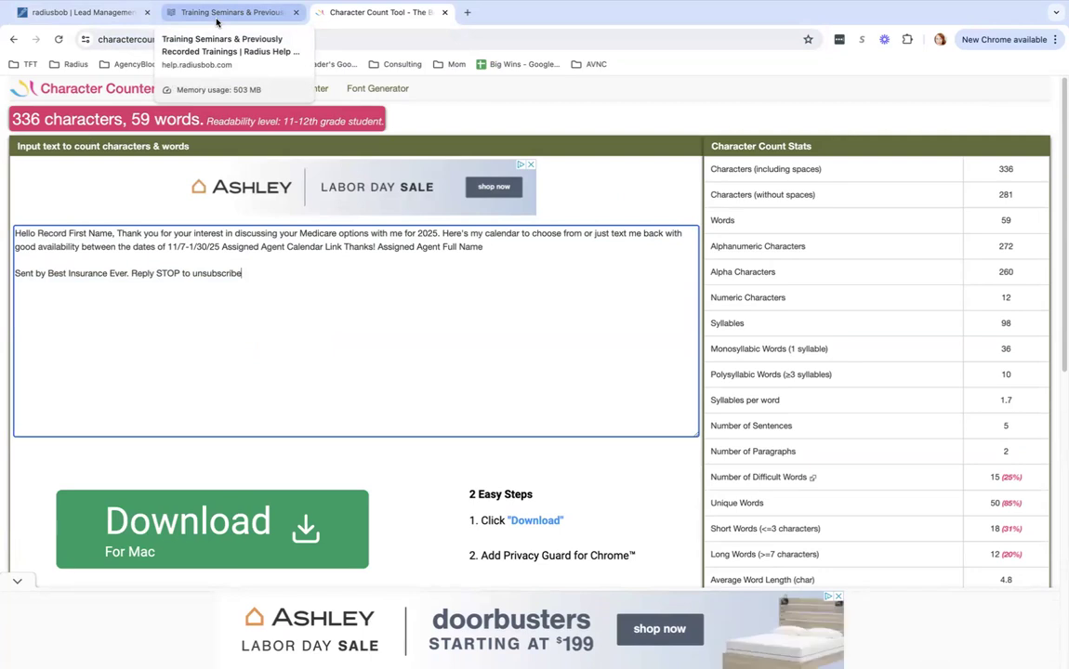
drag(40, 119, 6, 113)
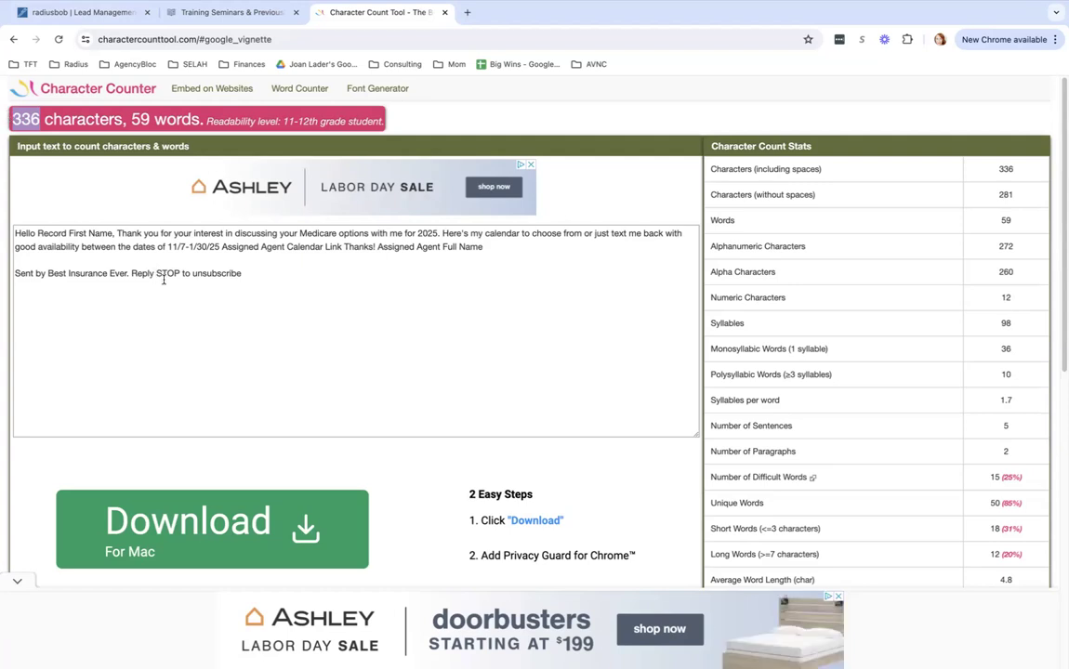
- Shorten "Thank you" to "Thanks" in the message text in the character counter
double_click(151, 233)
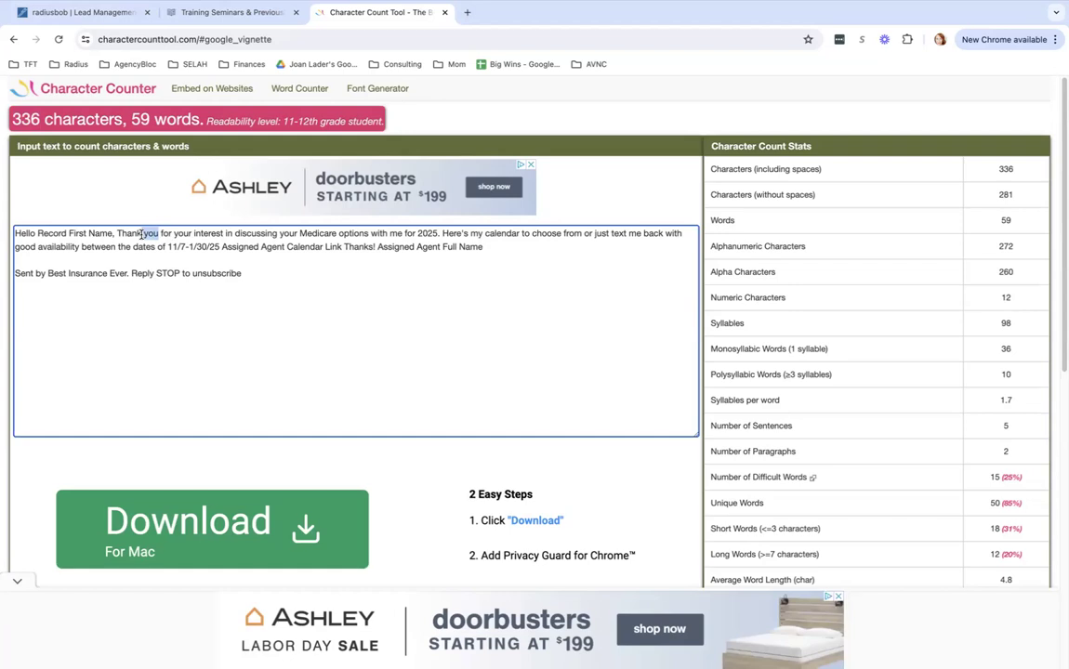
key(BackSpace)
key(BackSpace)
text(s)
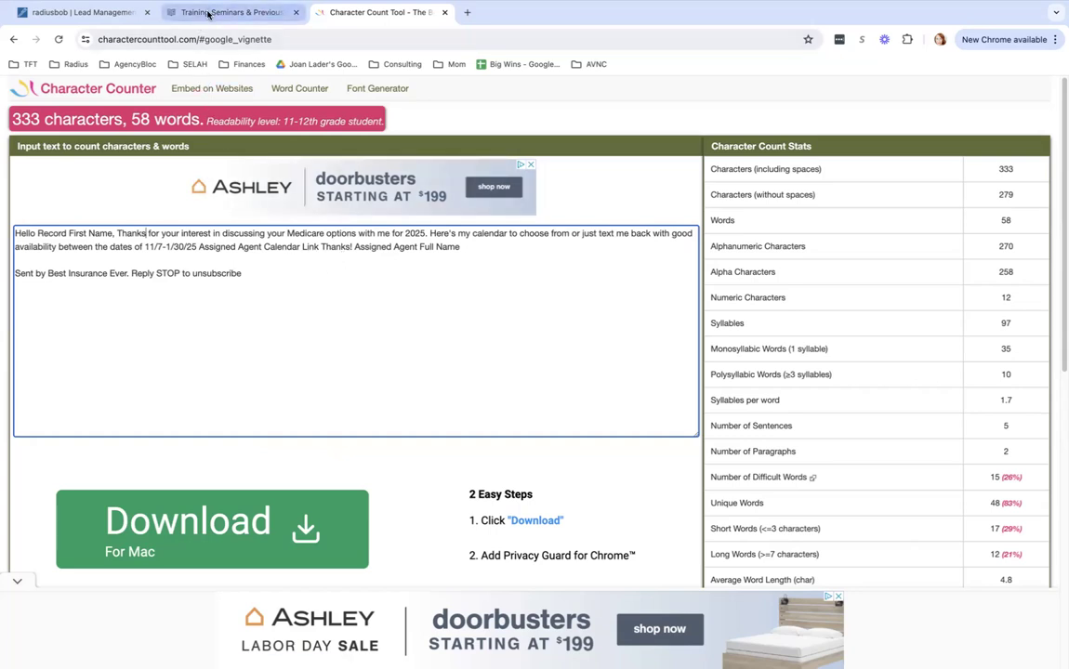
- Switch back to Radius, save the text message action and review the workflow's filters and action list
click(96, 13)
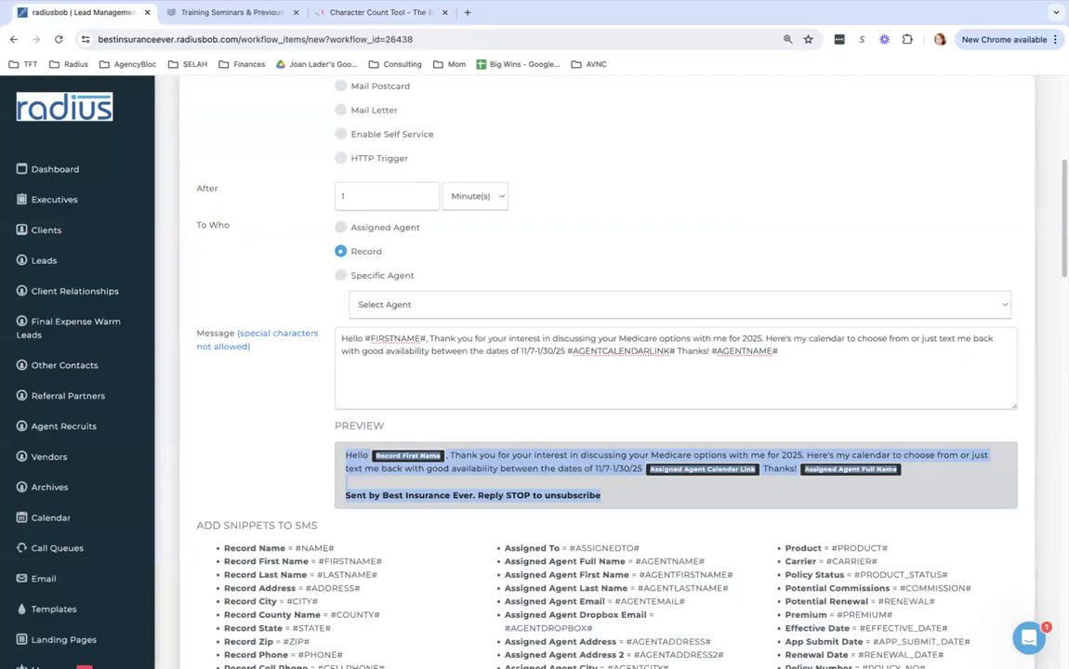
scroll(1001, 484, down, 15)
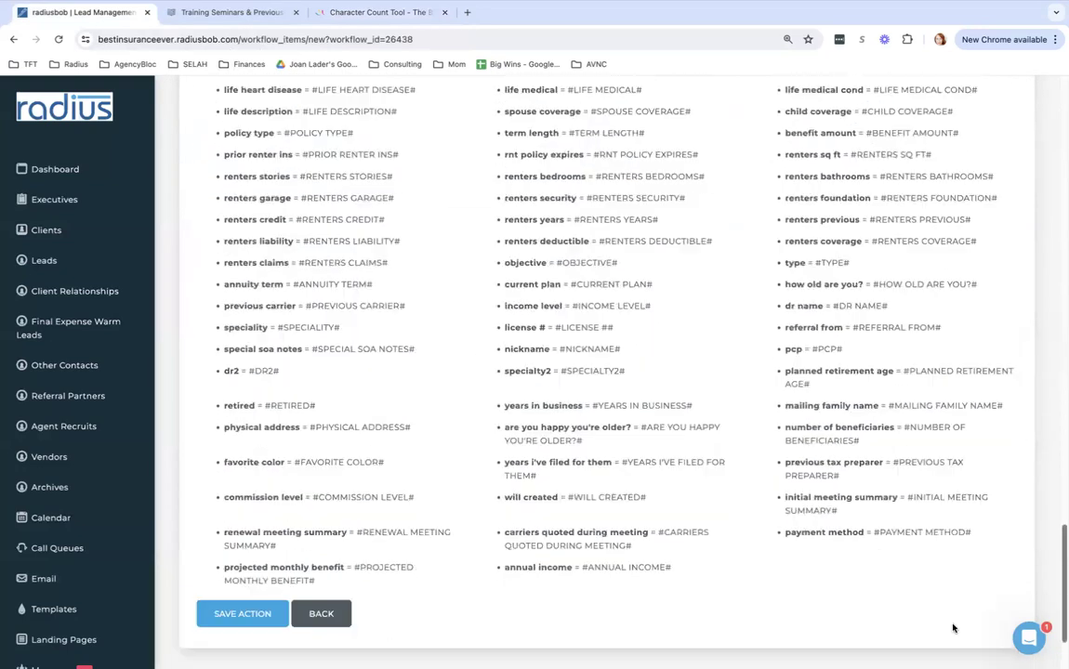
scroll(953, 628, down, 3)
click(238, 497)
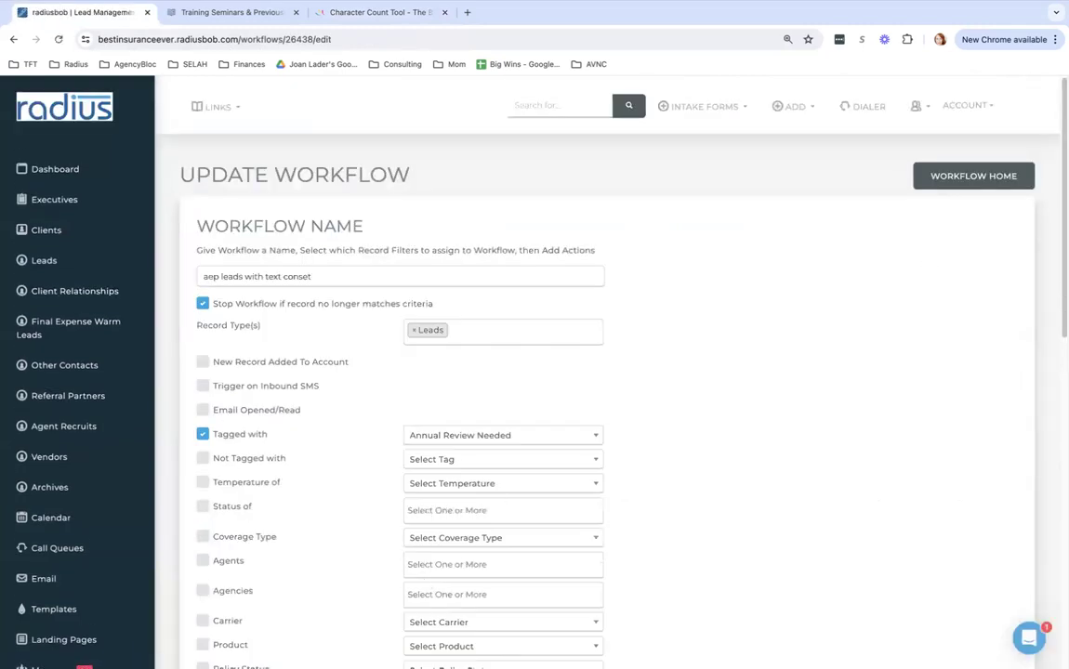
scroll(1002, 442, down, 10)
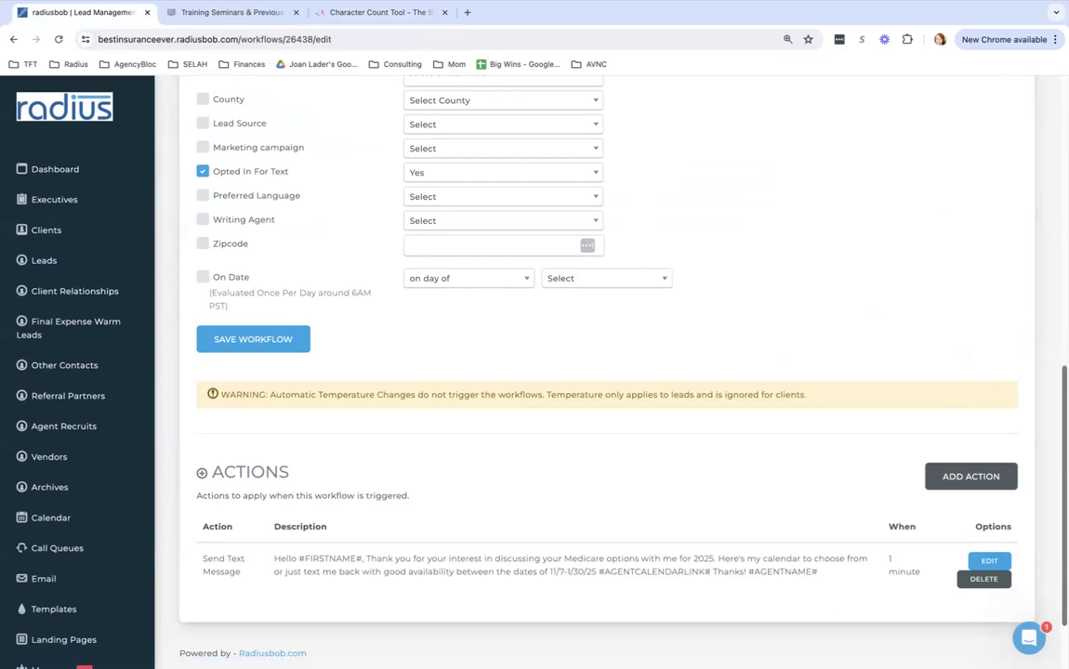
scroll(1028, 183, up, 10)
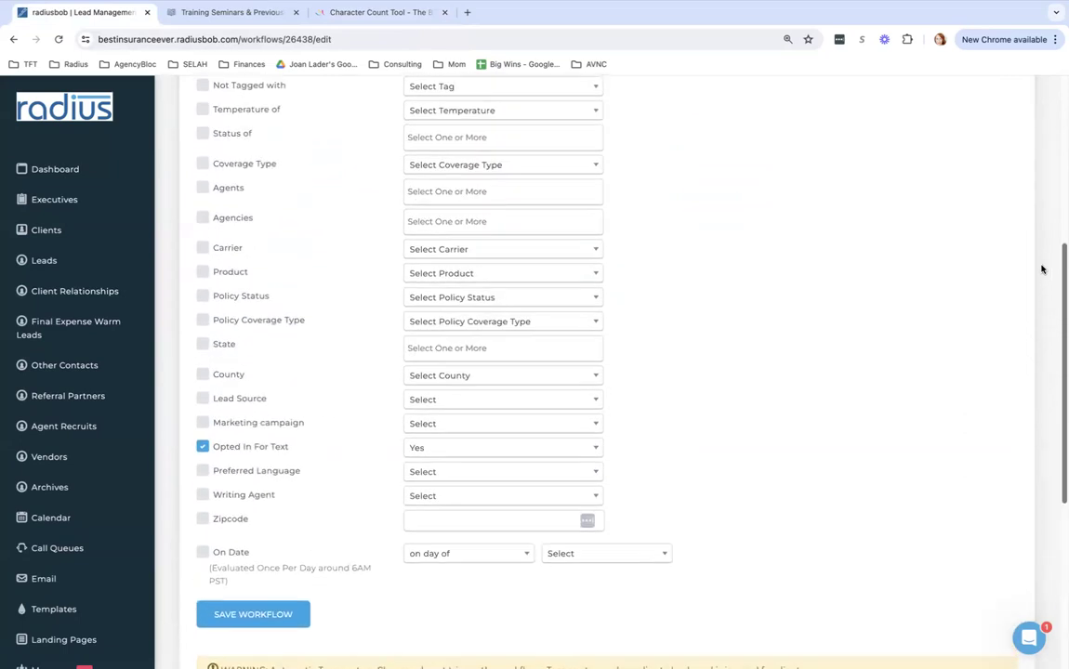
scroll(1022, 167, up, 3)
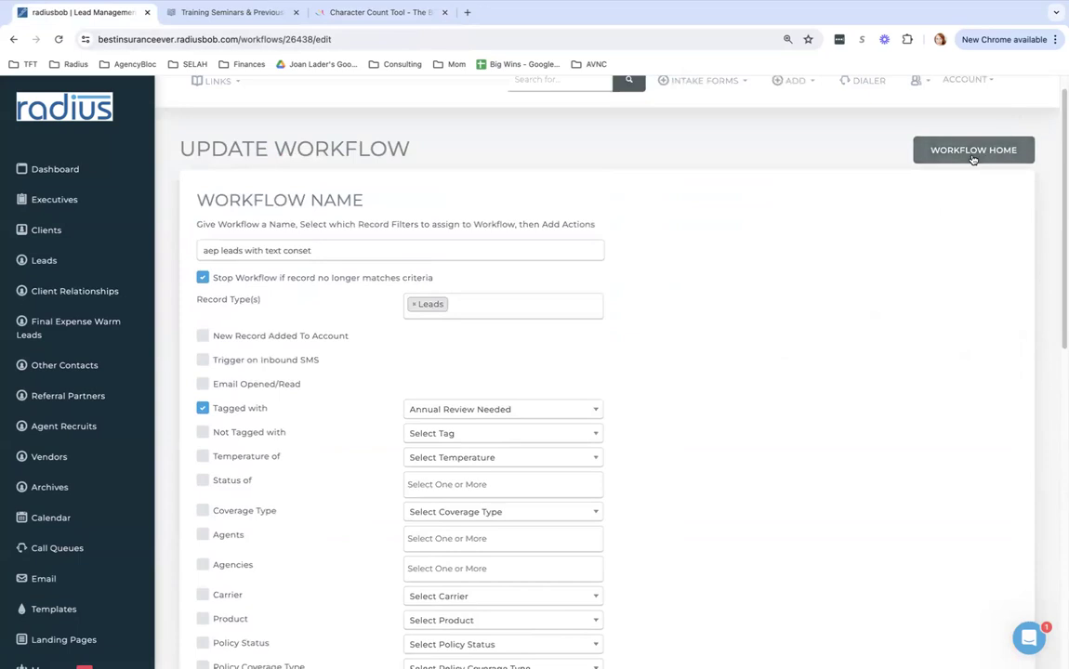
- Return to the workflow list, filter it by "aep client" and open the AEP Clients workflow containing the AEP #2 email for editing
click(972, 159)
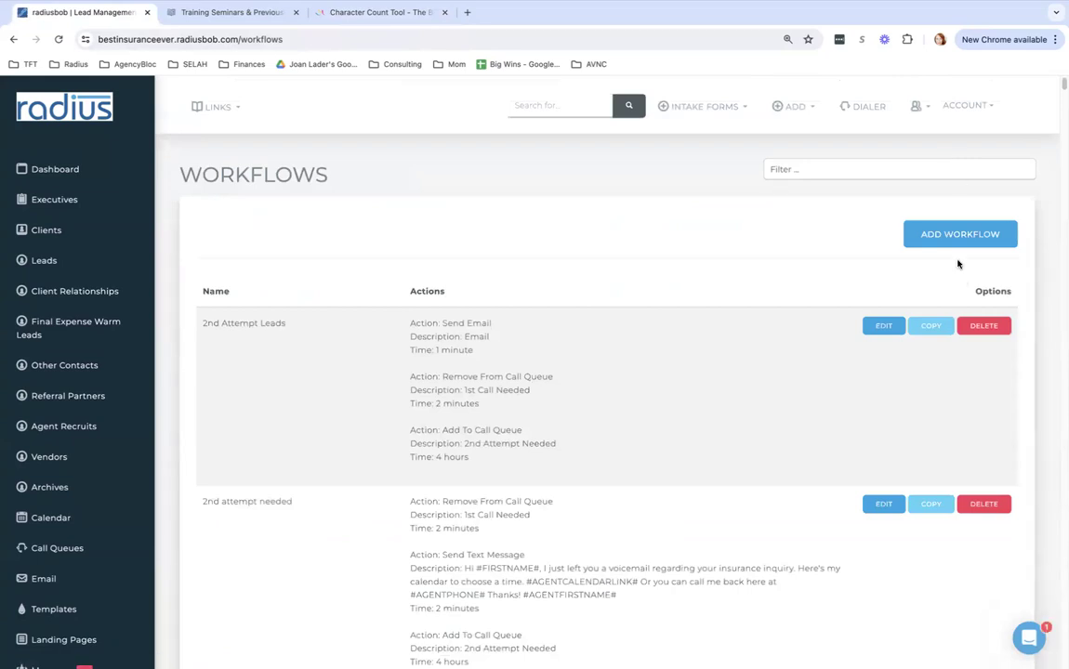
click(909, 164)
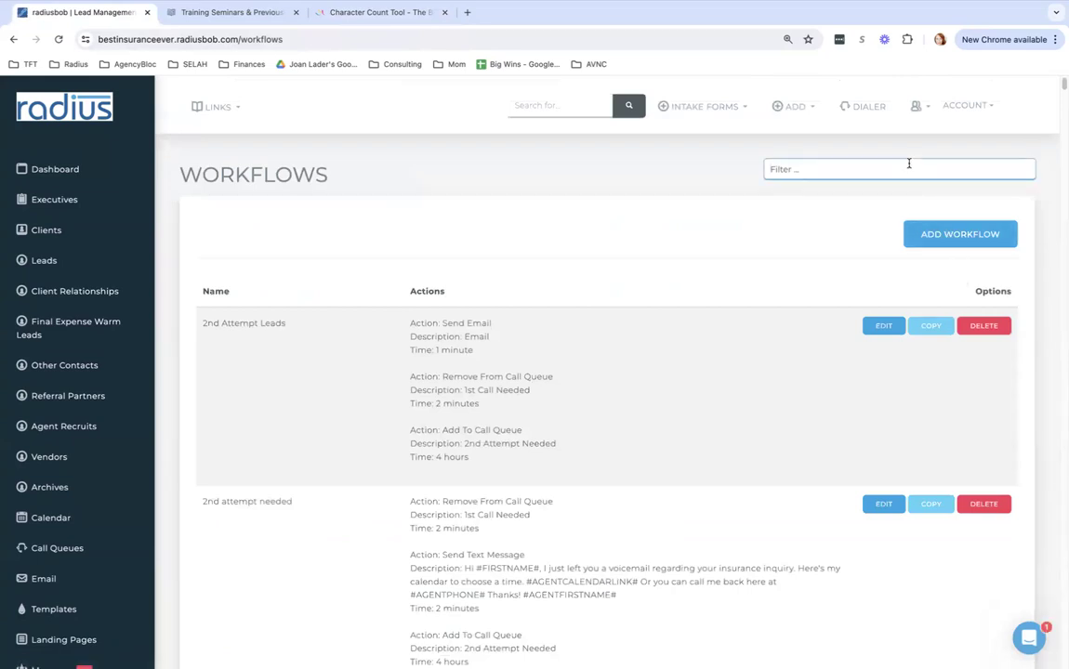
text(aep client)
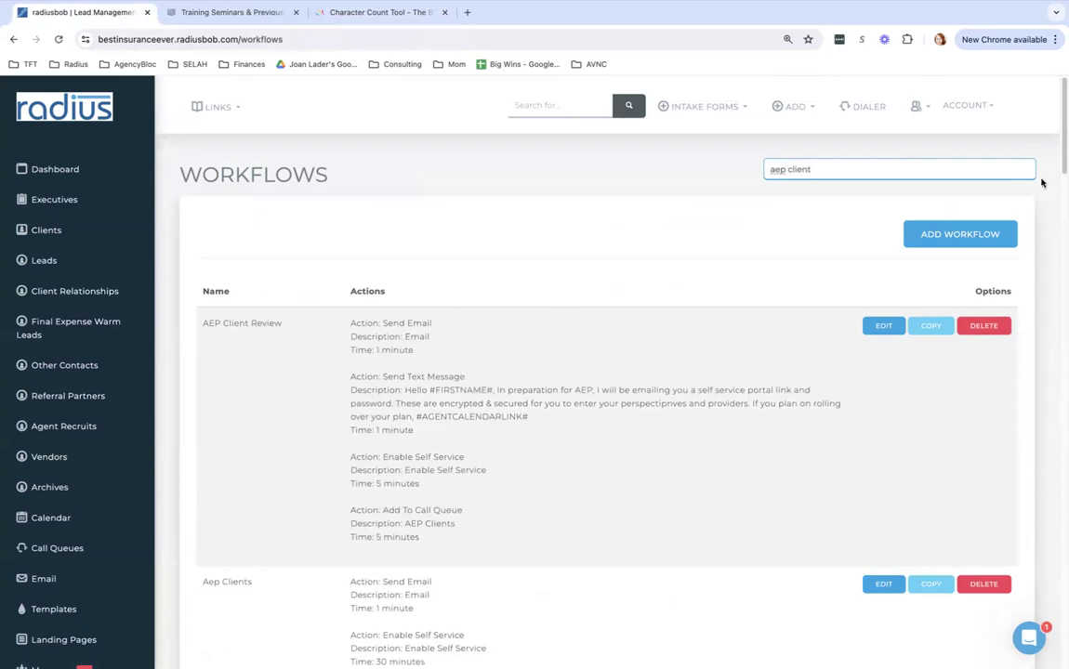
scroll(604, 371, down, 3)
scroll(1042, 342, down, 6)
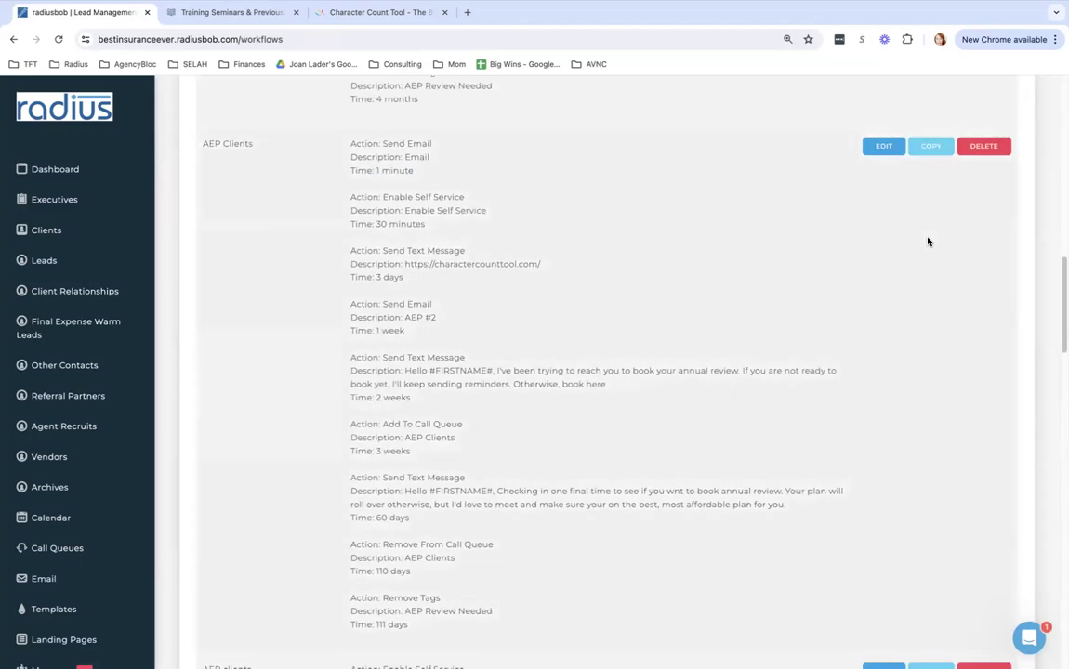
click(883, 147)
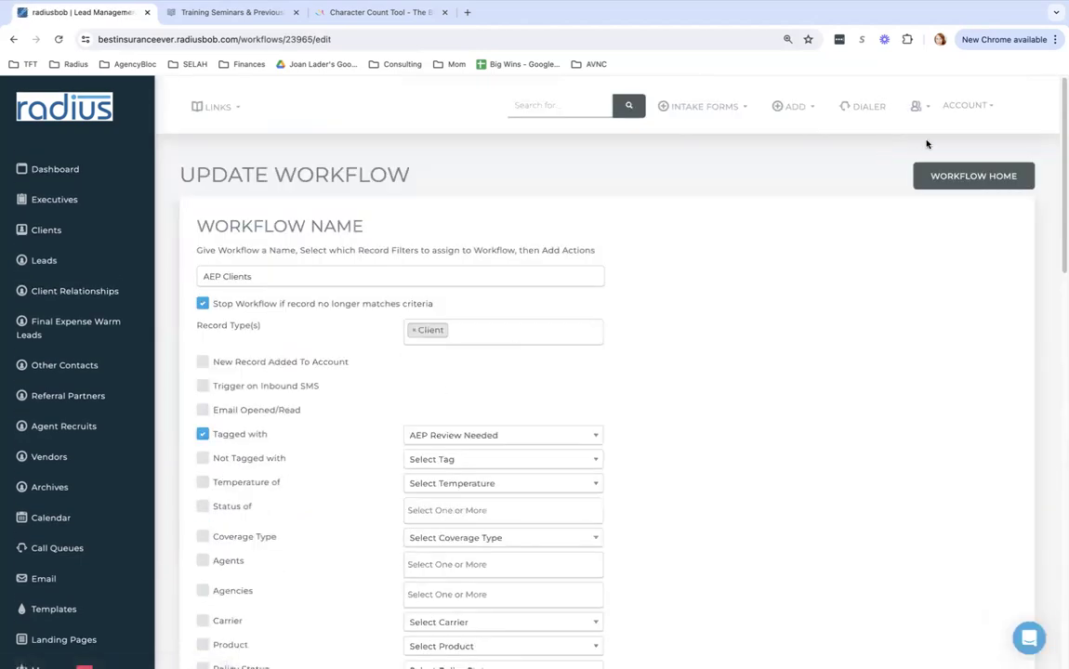
- Examine the AEP Clients workflow's filters and timed actions, including the final text message, call queue removal and tag removal
scroll(606, 372, down, 10)
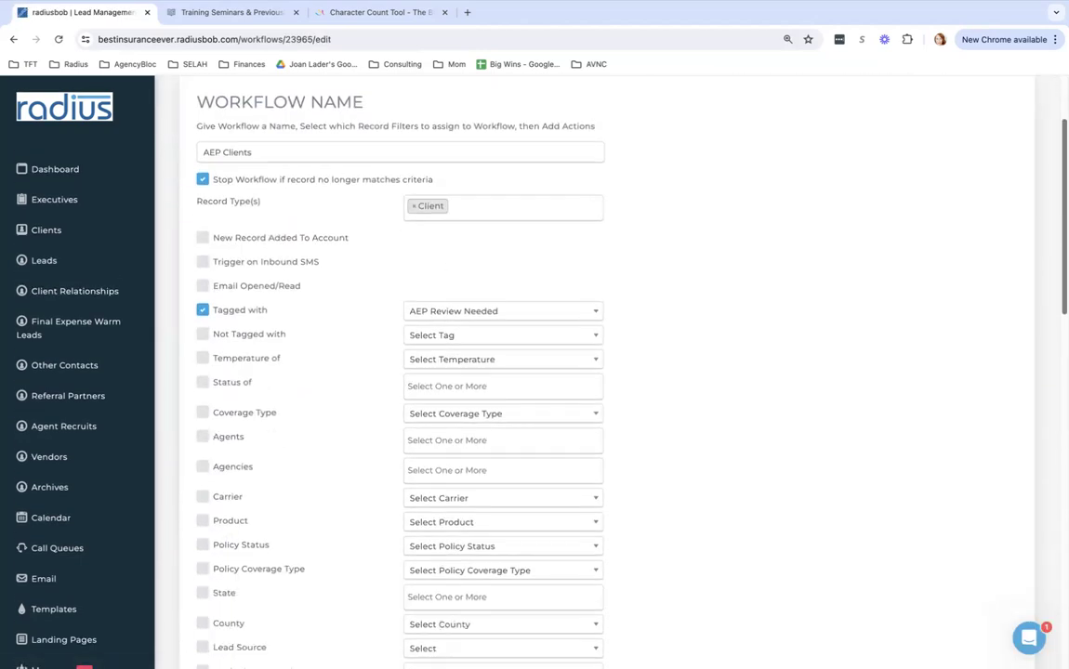
scroll(622, 531, down, 2)
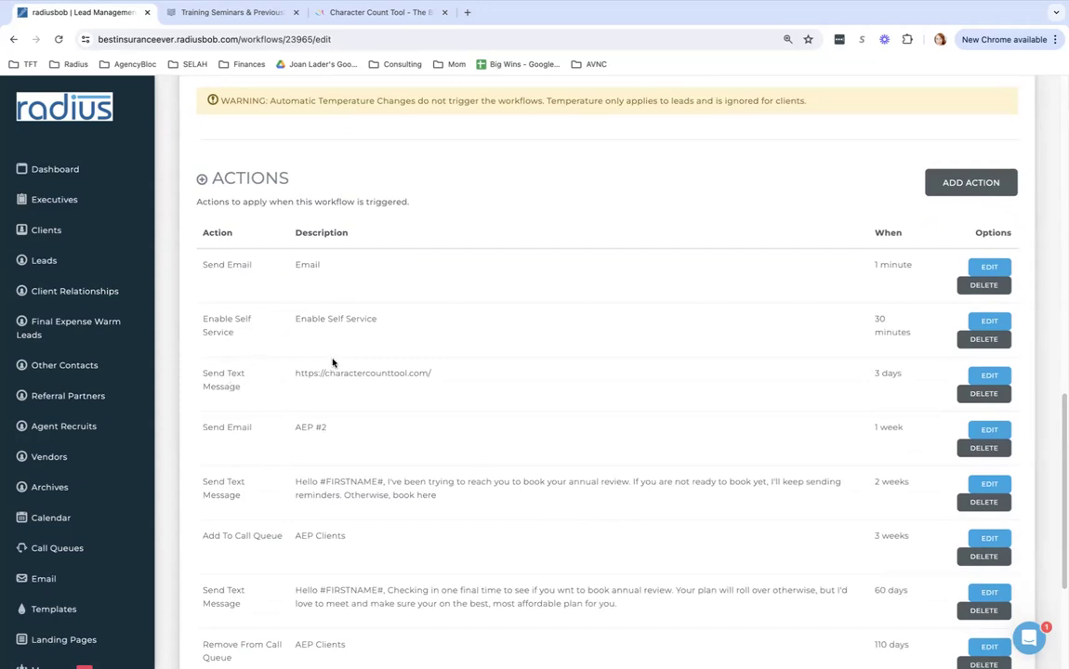
scroll(332, 362, down, 3)
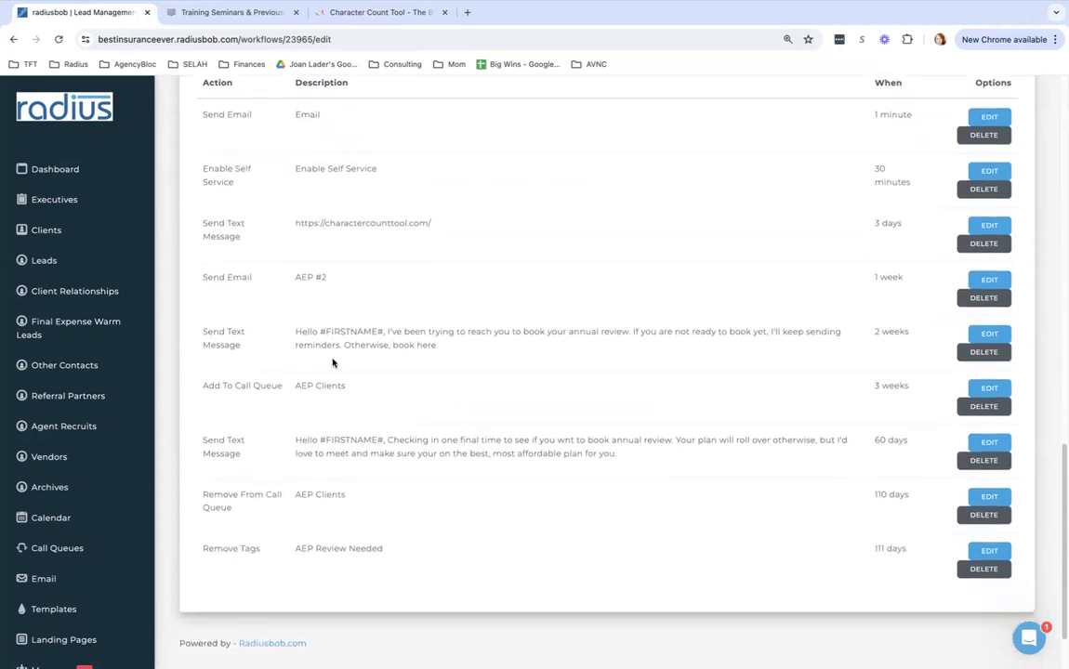
scroll(333, 362, down, 1)
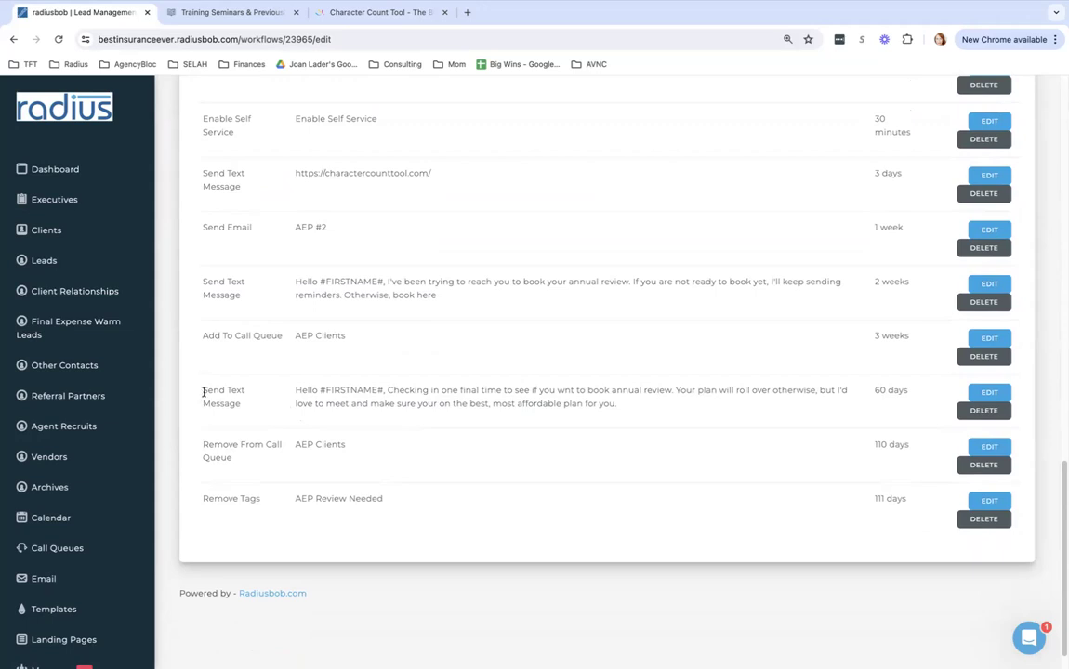
drag(203, 390, 310, 416)
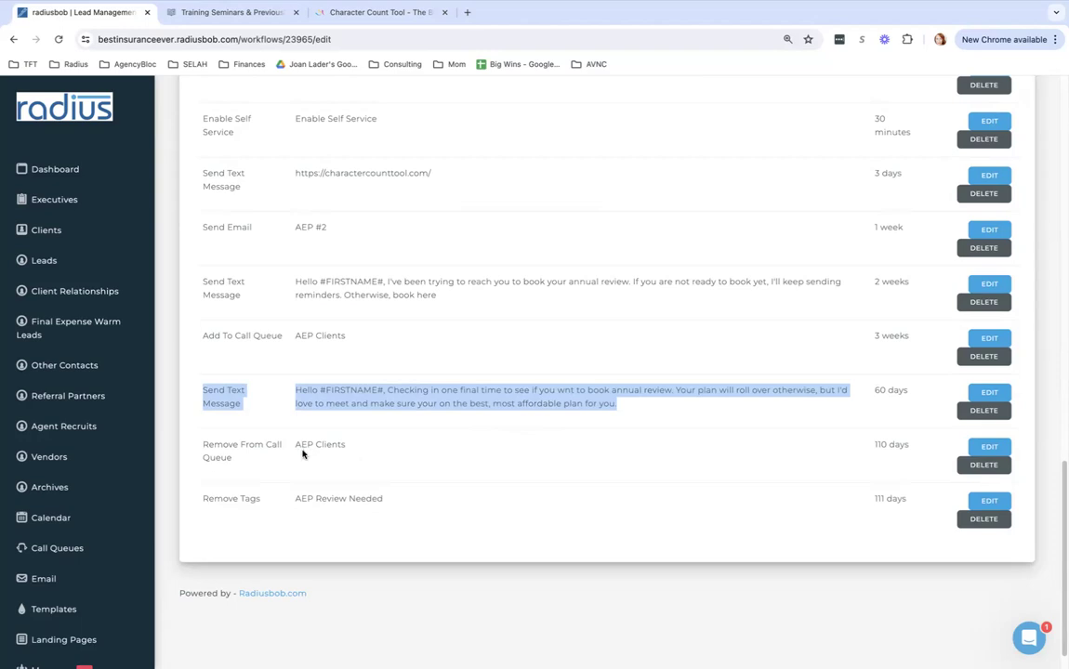
drag(233, 456, 203, 443)
click(218, 423)
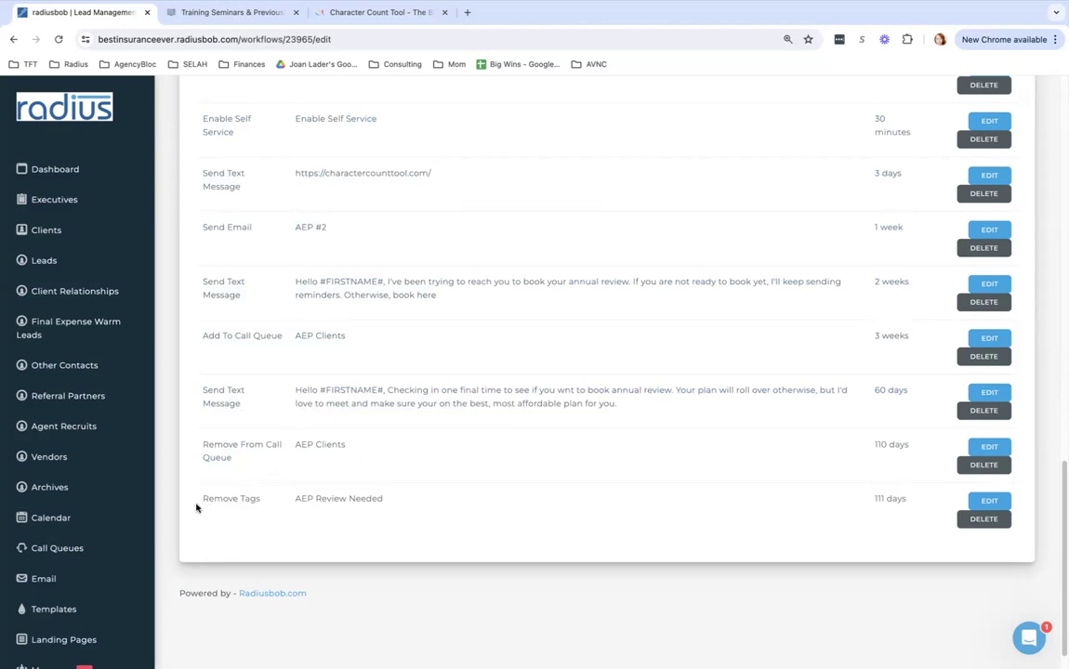
drag(203, 498, 333, 513)
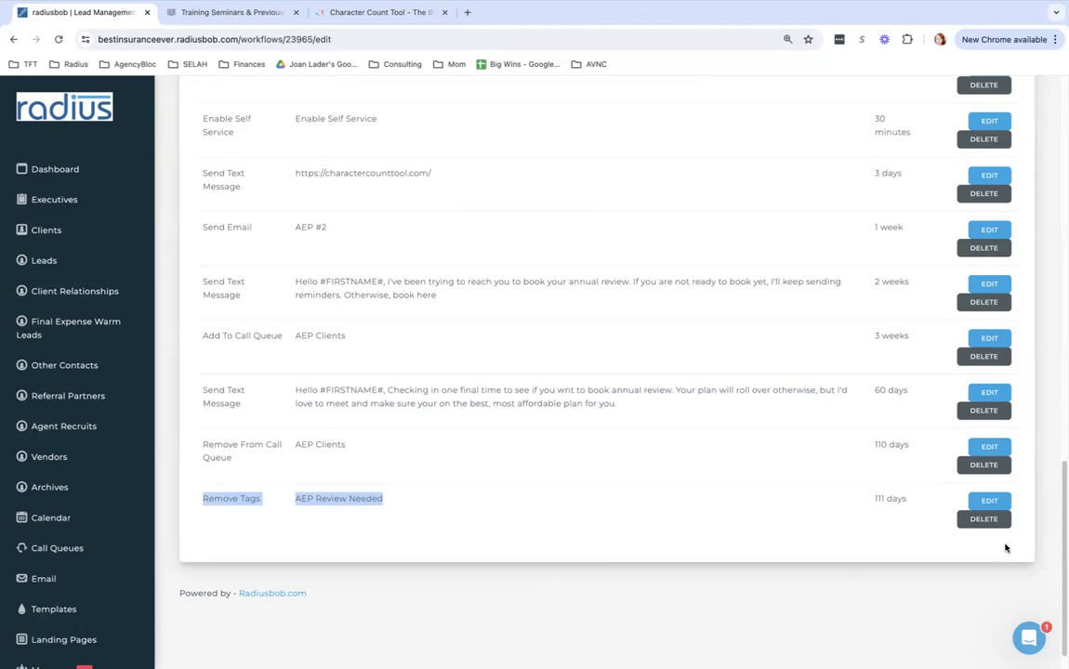
scroll(1051, 442, up, 5)
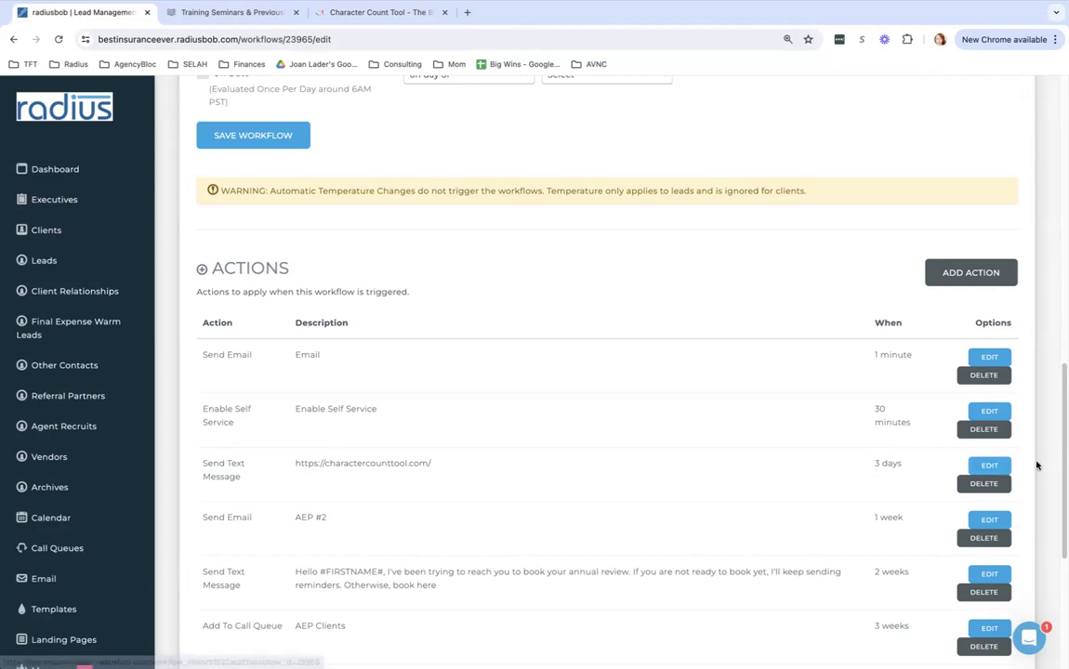
scroll(1050, 367, up, 5)
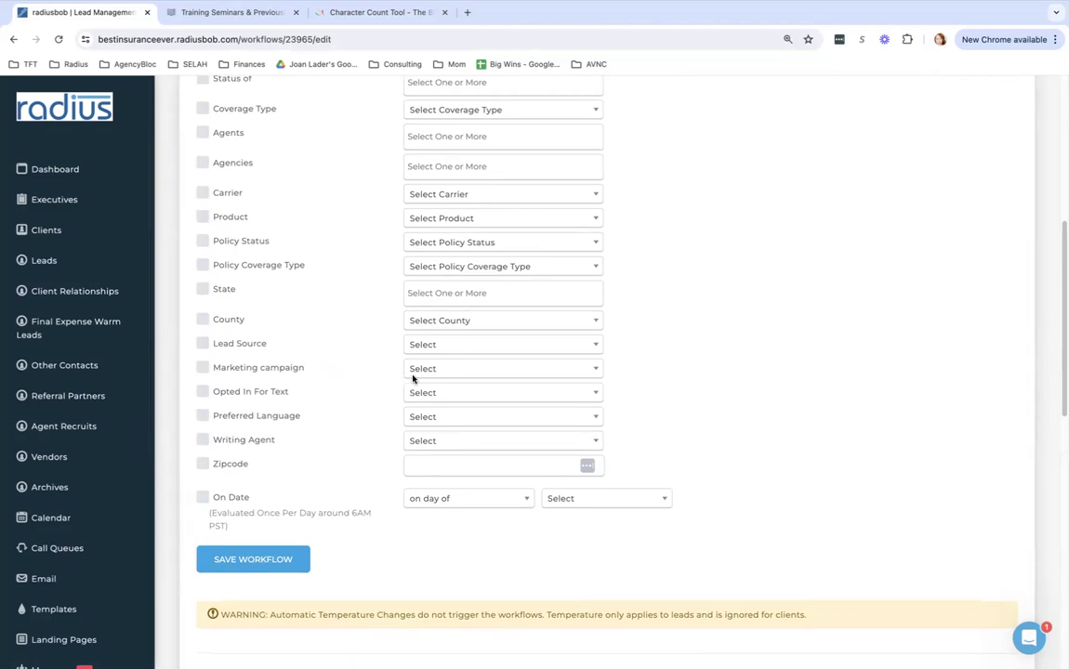
scroll(1016, 486, down, 15)
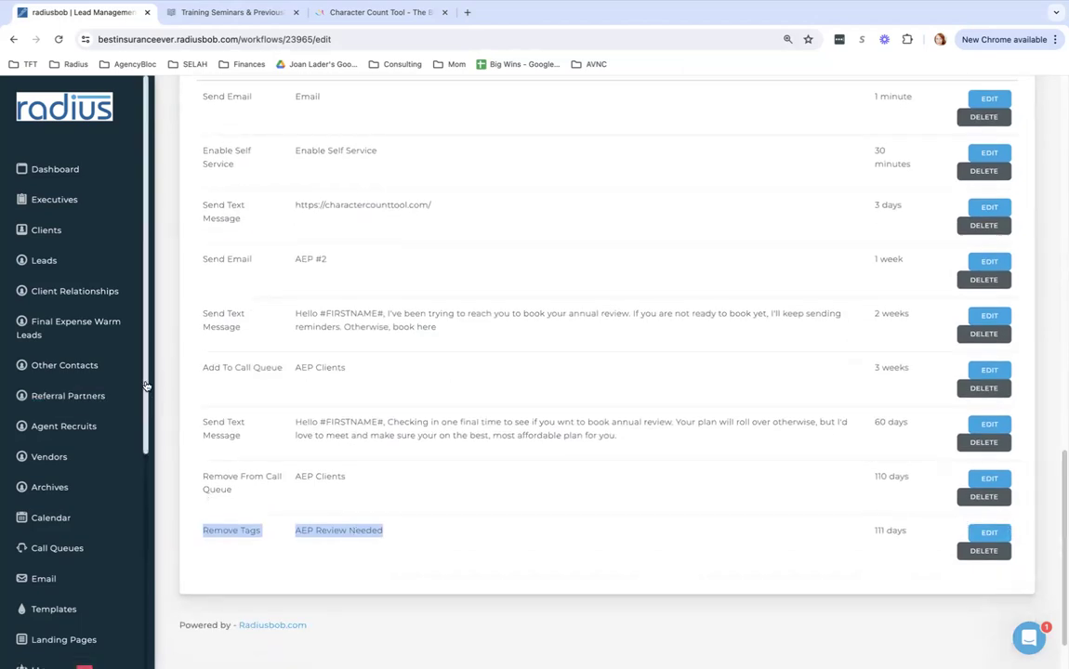
- Leave the workflow and open the SMS Delivery report from the reports section
scroll(149, 558, down, 3)
scroll(153, 559, down, 3)
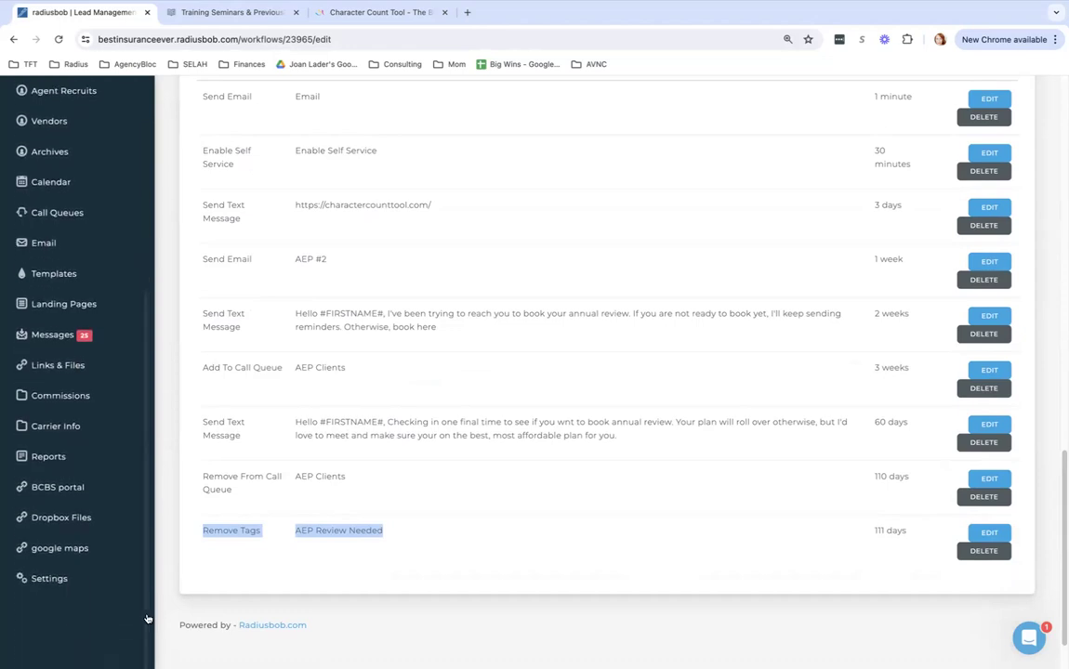
click(59, 460)
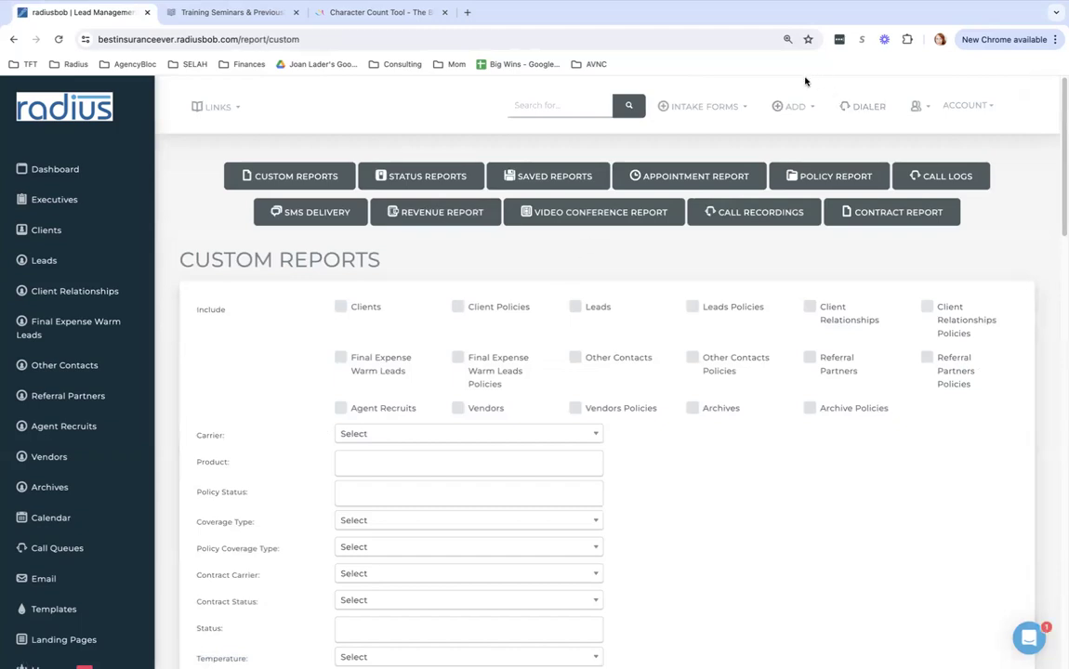
click(312, 212)
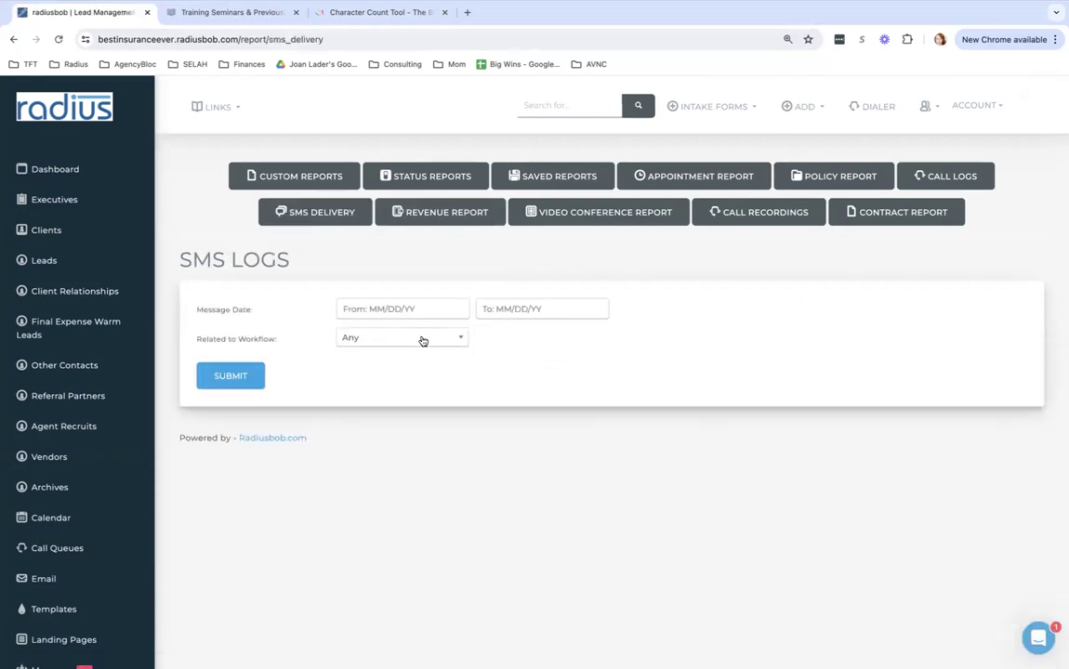
- Look through the related workflow choices for the SMS logs and keep the filter at Any
click(423, 339)
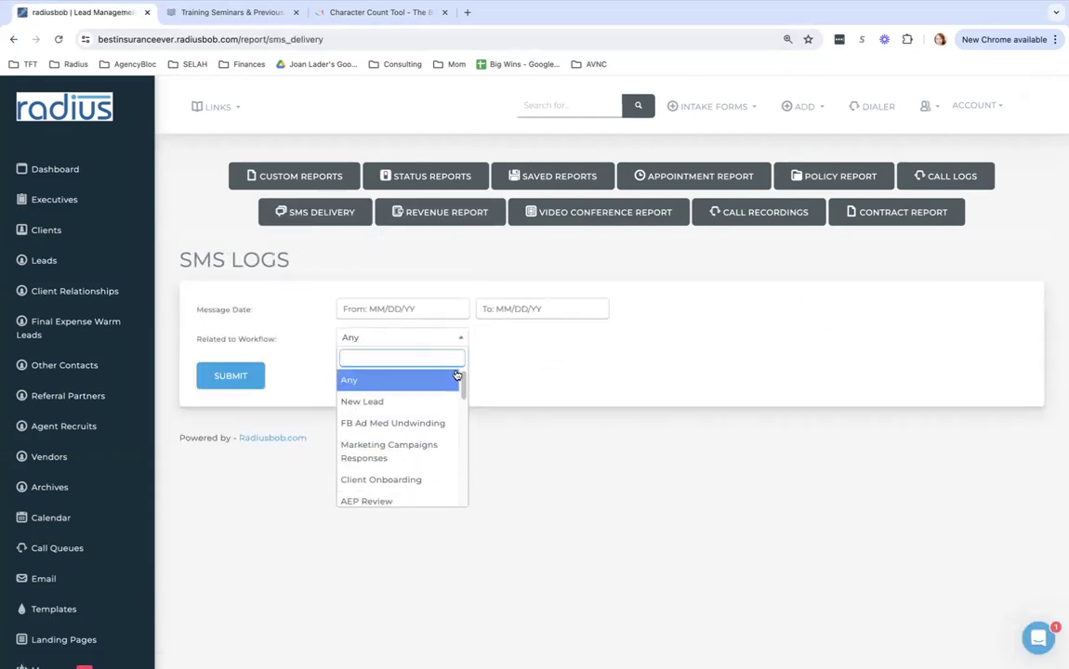
drag(464, 384, 464, 437)
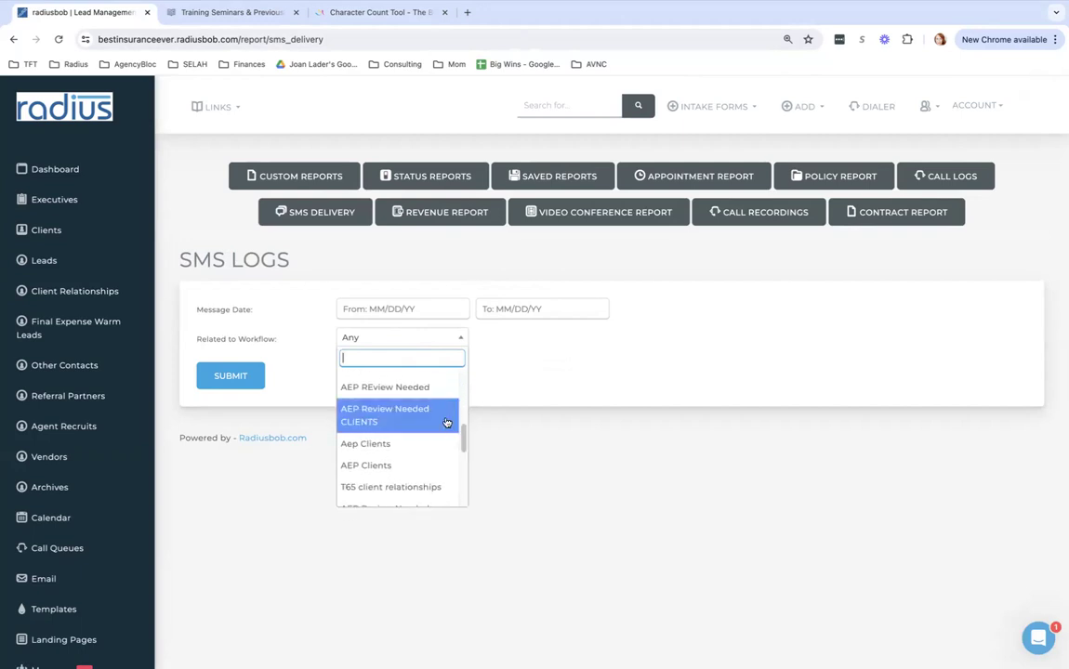
scroll(459, 428, up, 5)
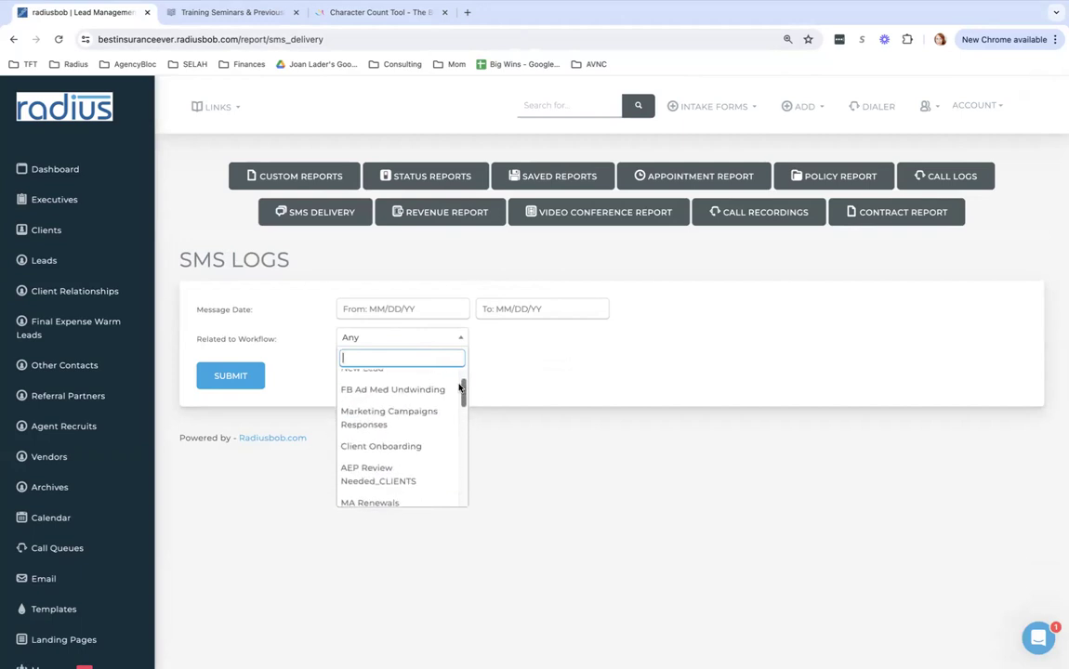
scroll(458, 409, up, 2)
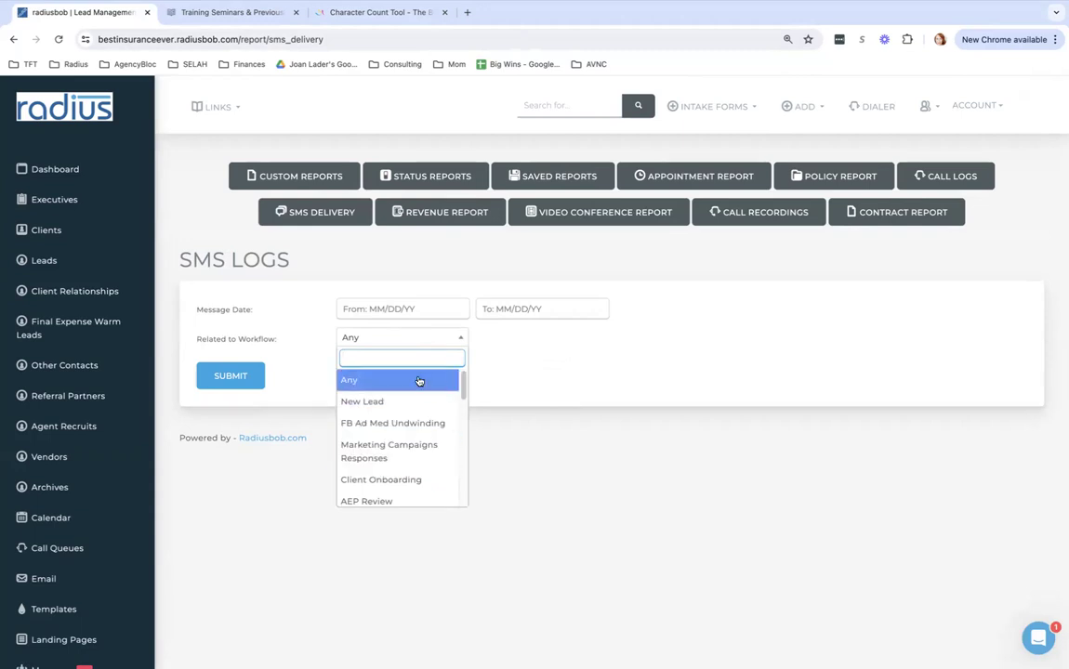
click(418, 377)
- Run the SMS logs report for message dates 05/01/2024 to 08/15/2024 and highlight the number of outgoing messages with Status OK
click(398, 309)
click(350, 336)
click(350, 335)
click(349, 335)
click(441, 383)
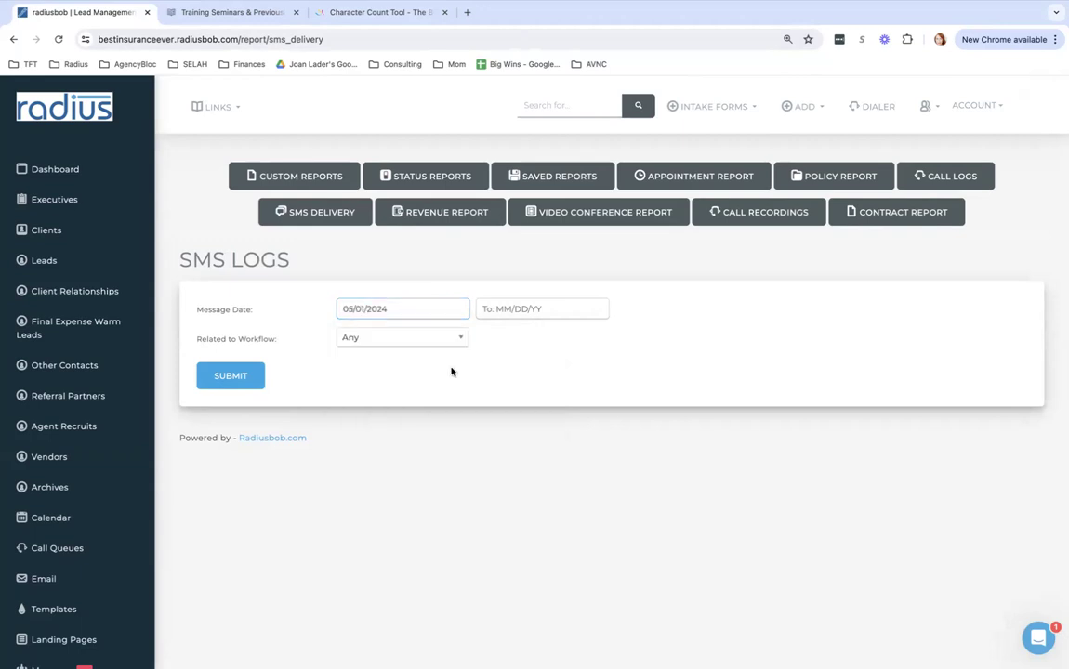
click(513, 313)
click(610, 432)
click(242, 374)
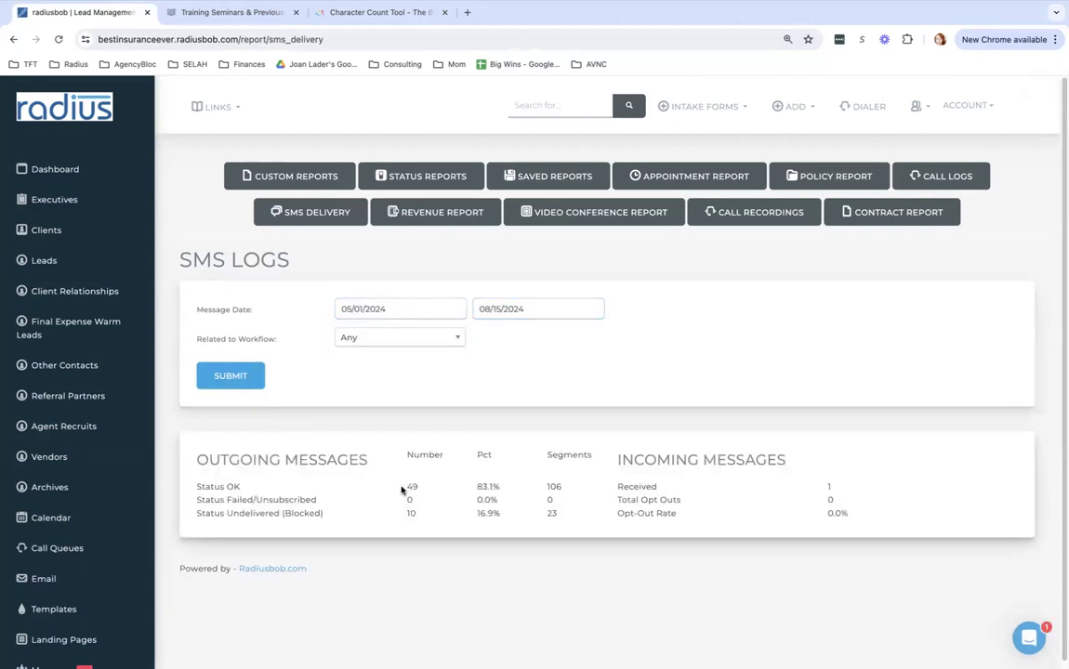
drag(401, 488, 448, 487)
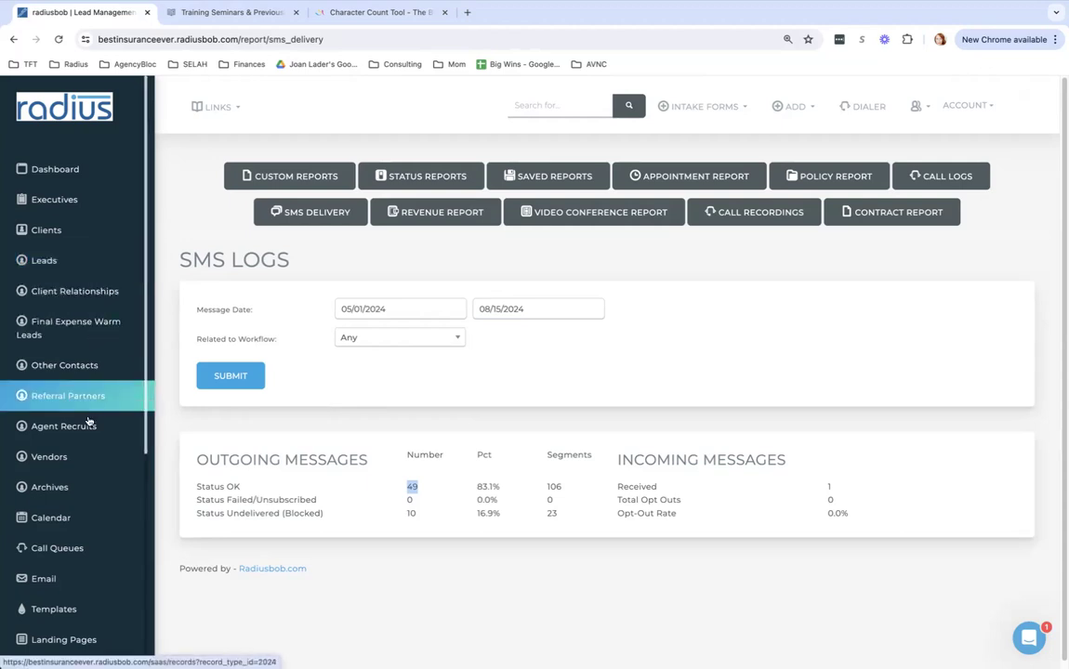
- Start a new calendar event described "Reminder to trigger automations for AEP with tag of Annual Review Needed"
click(68, 520)
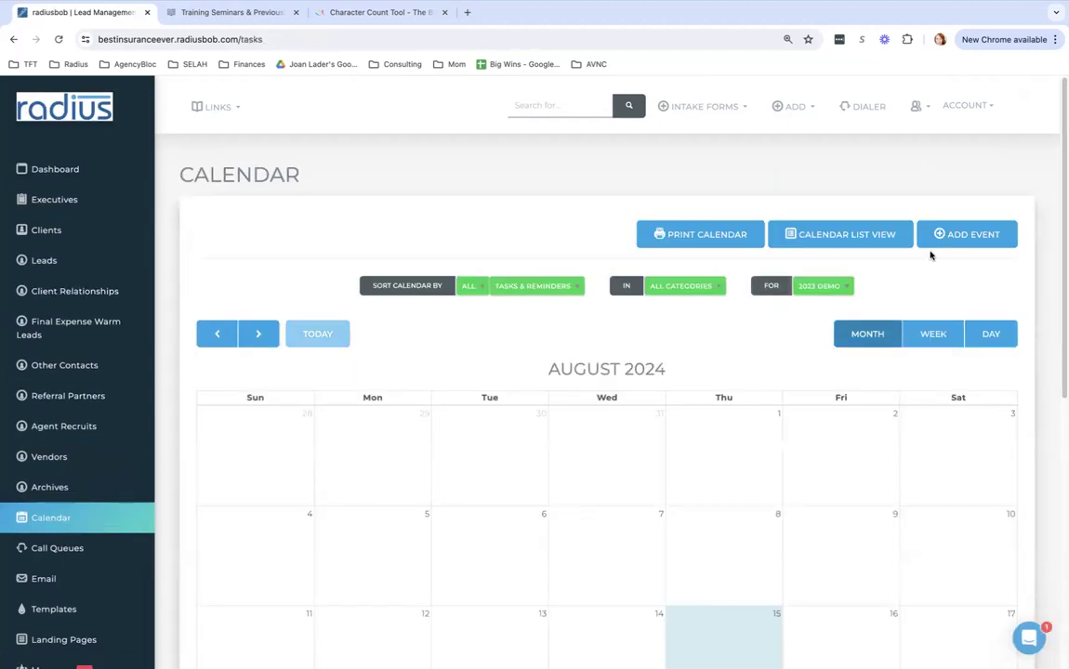
click(974, 236)
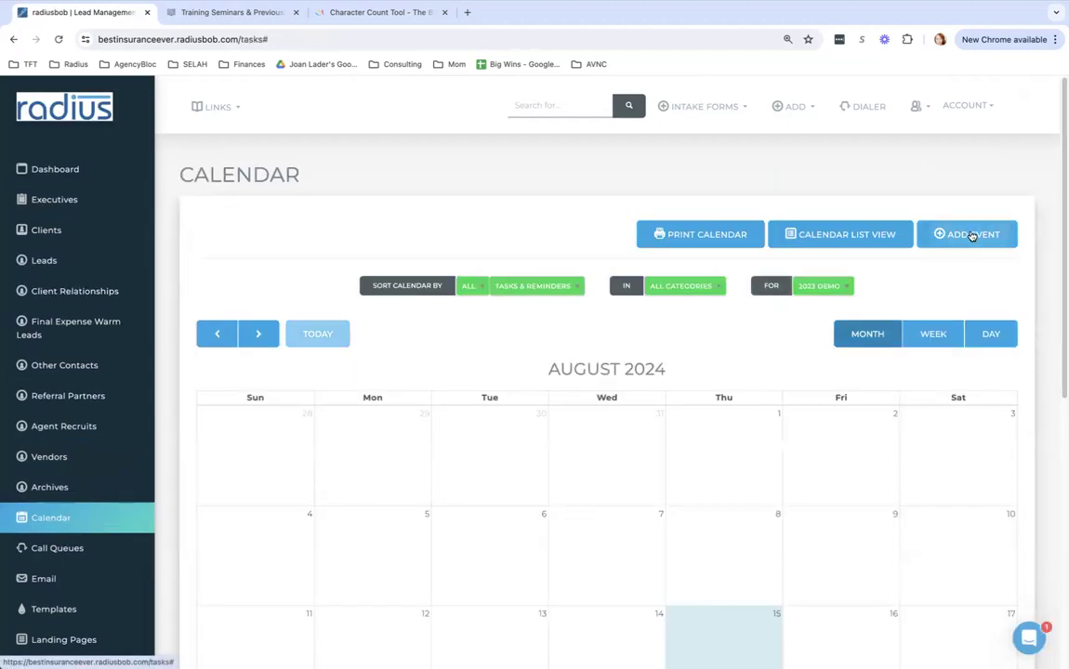
click(428, 141)
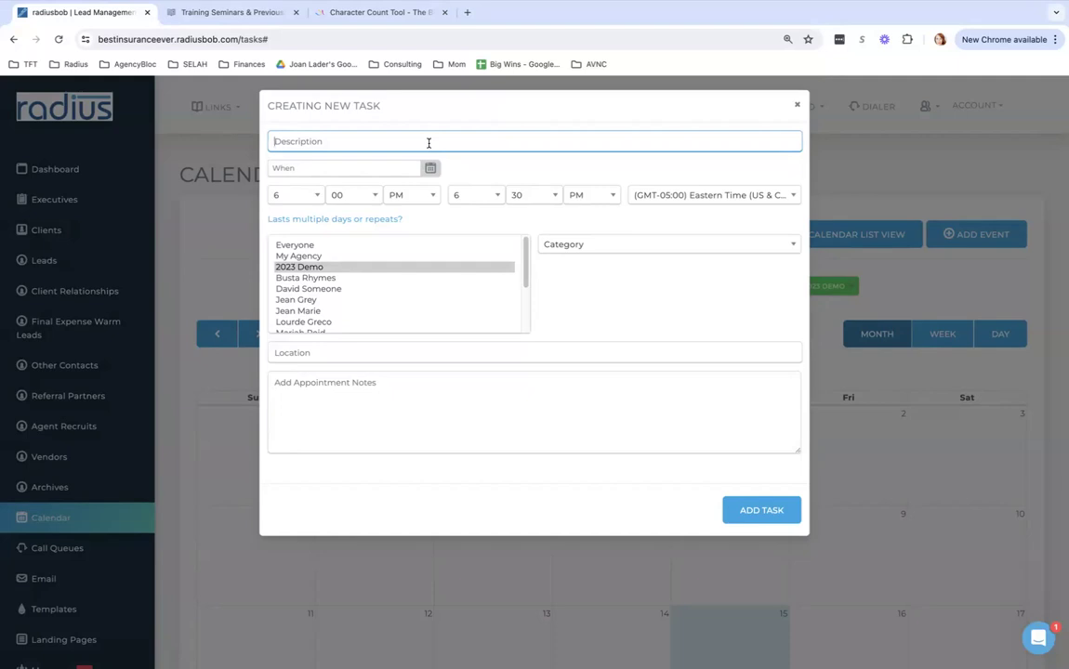
text(Reminder to trigger automations f)
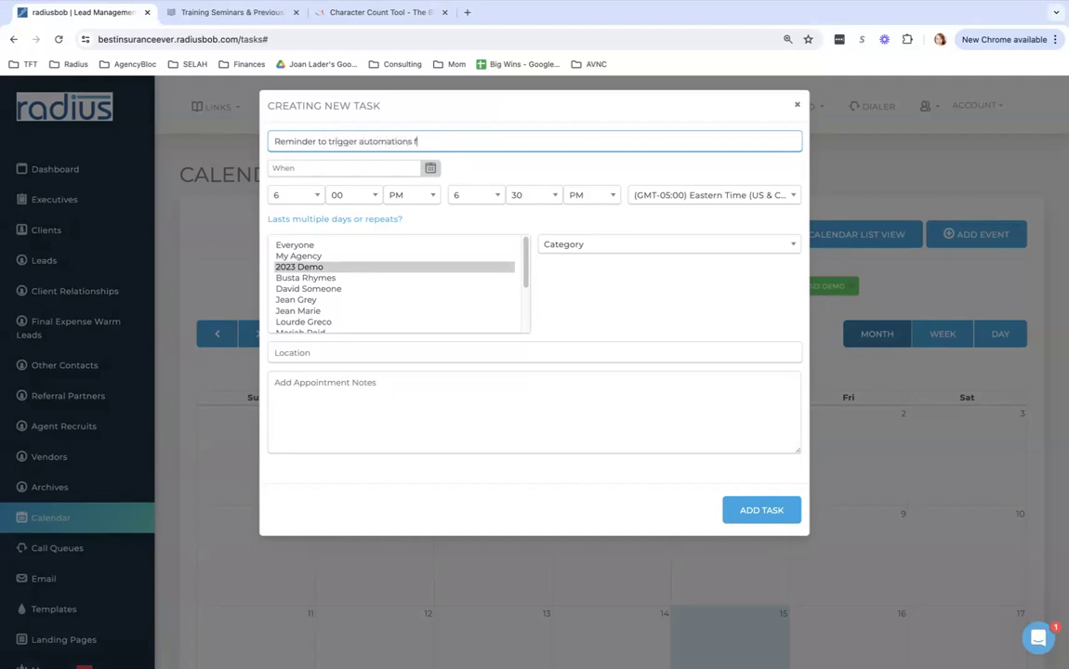
text(or AEP with tag of Annual Review New)
text(ded)
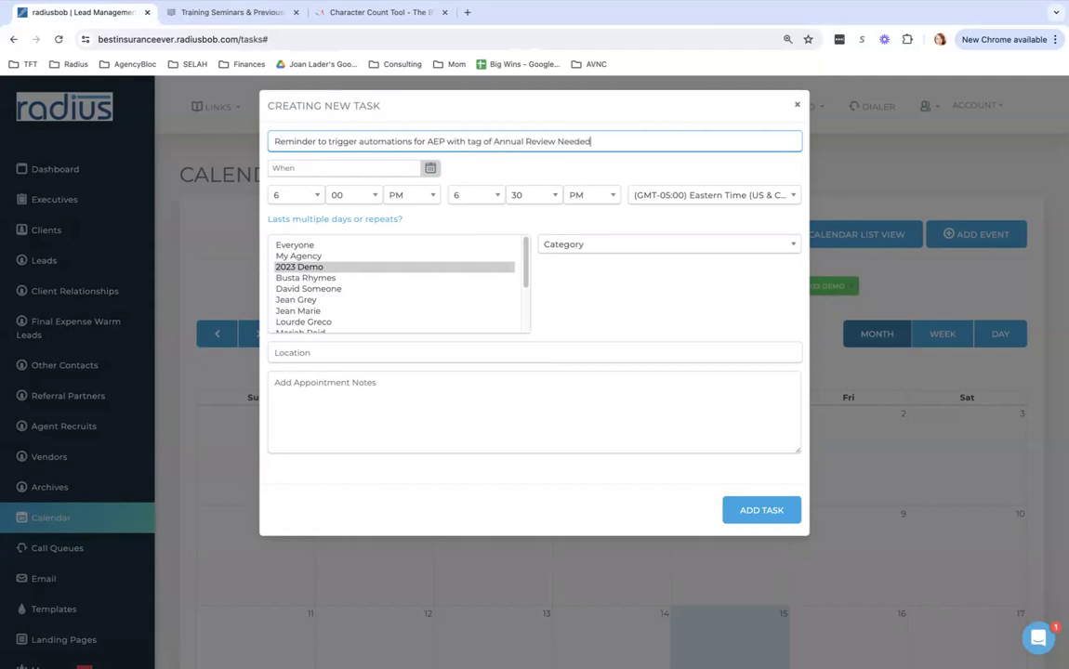
- Set the new task's date to 10/01/2024 and its start time to 6:00 AM
click(327, 168)
click(456, 197)
click(456, 197)
click(342, 242)
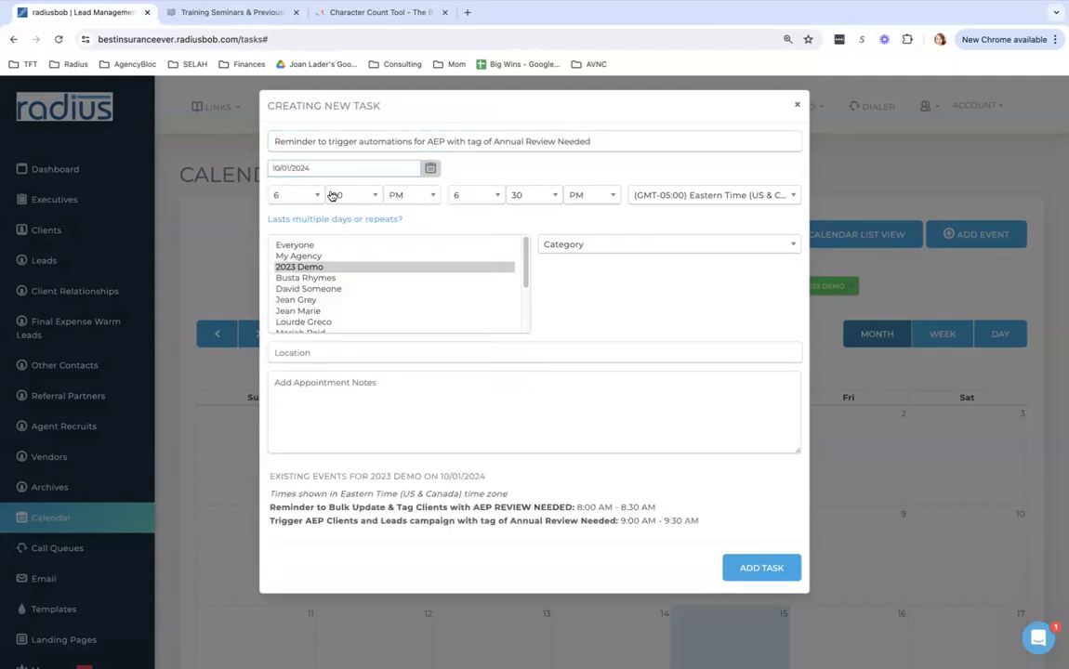
click(312, 196)
text(9)
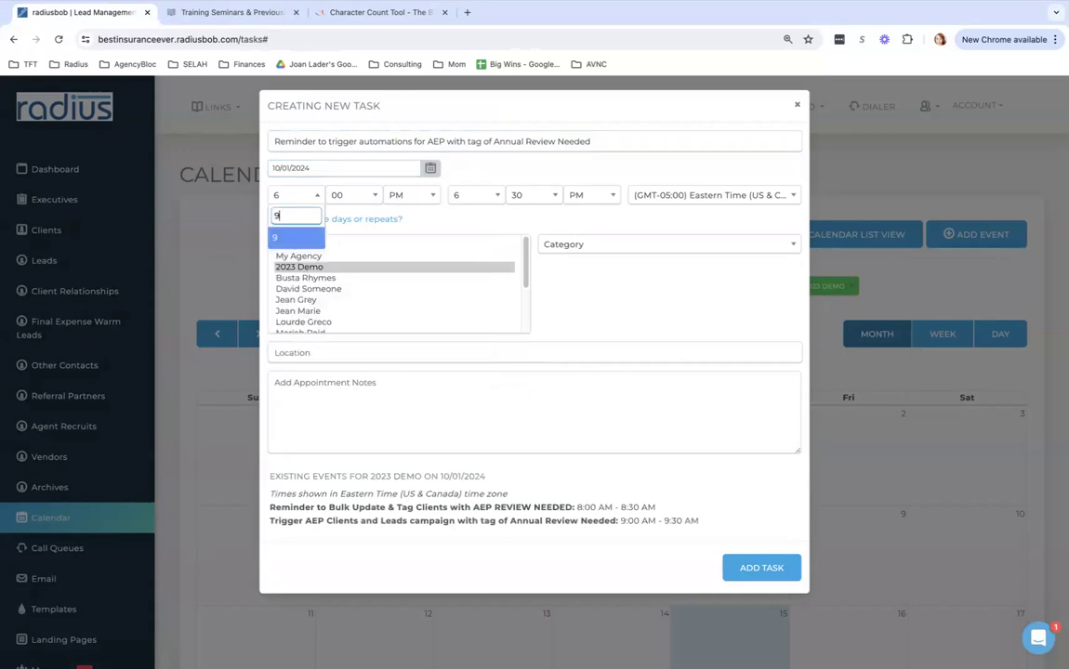
click(409, 195)
click(405, 212)
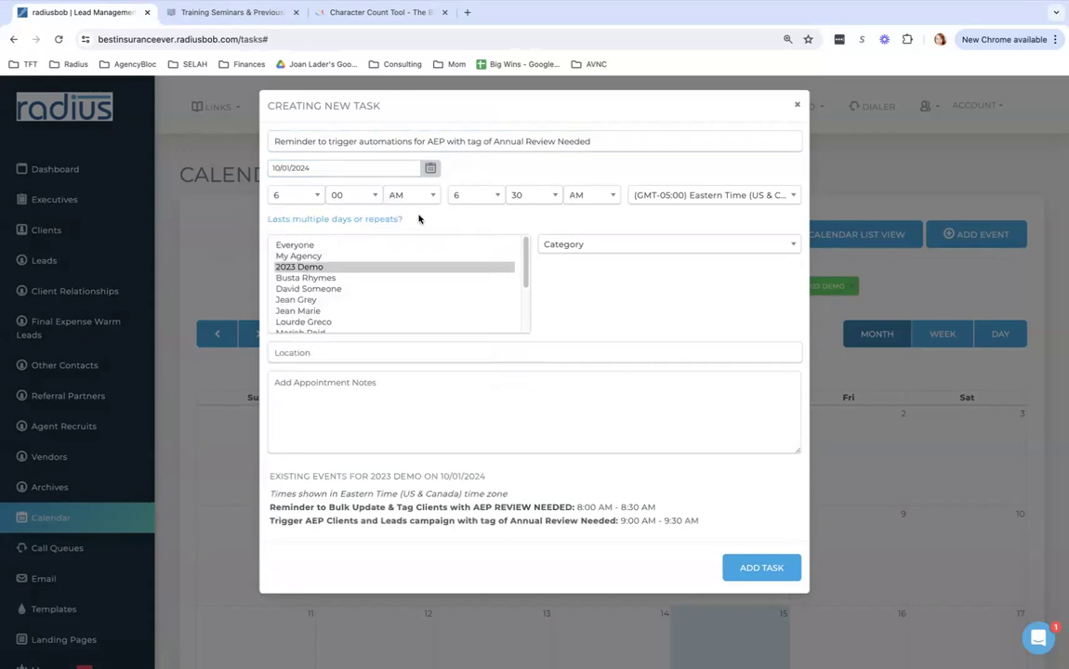
- Choose the Follow Up category for the new task and close the form without adding the task
click(586, 241)
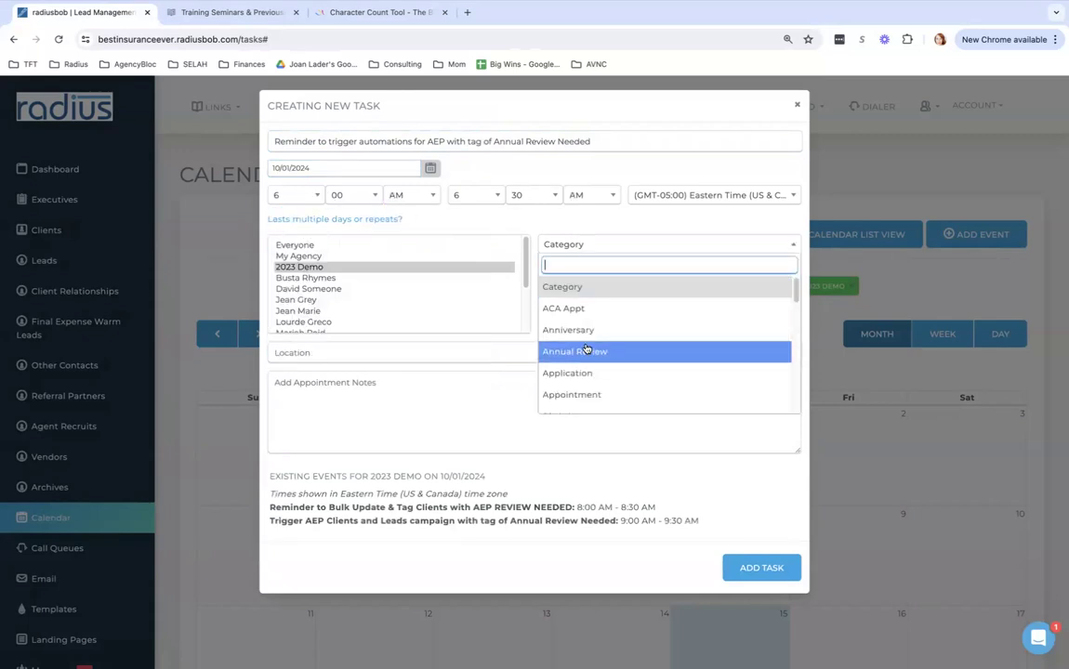
text(foll)
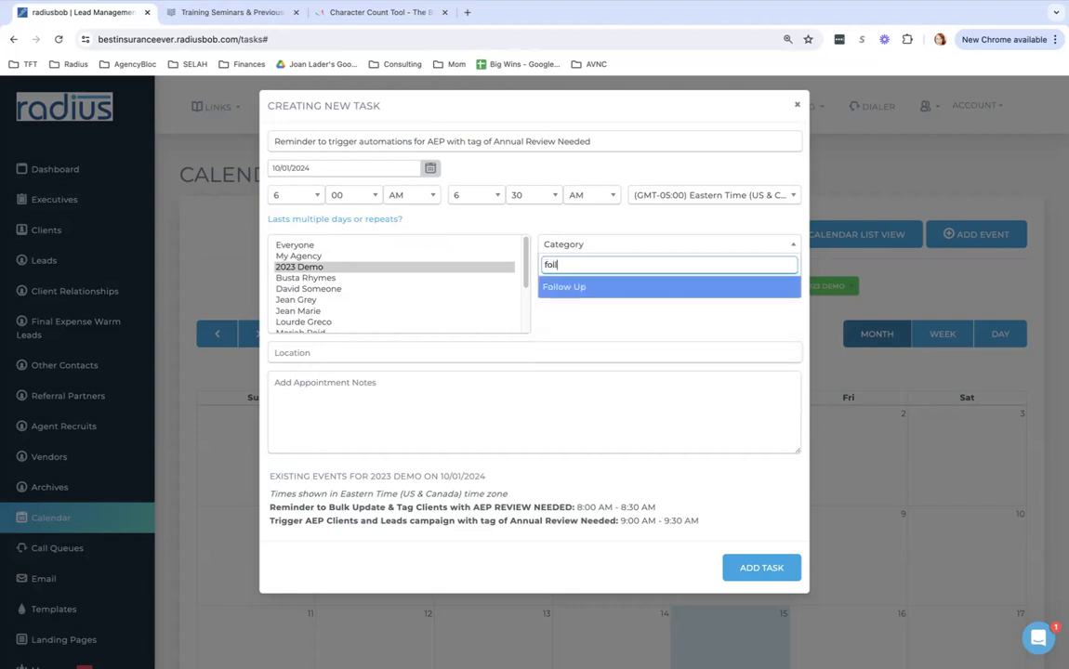
click(586, 289)
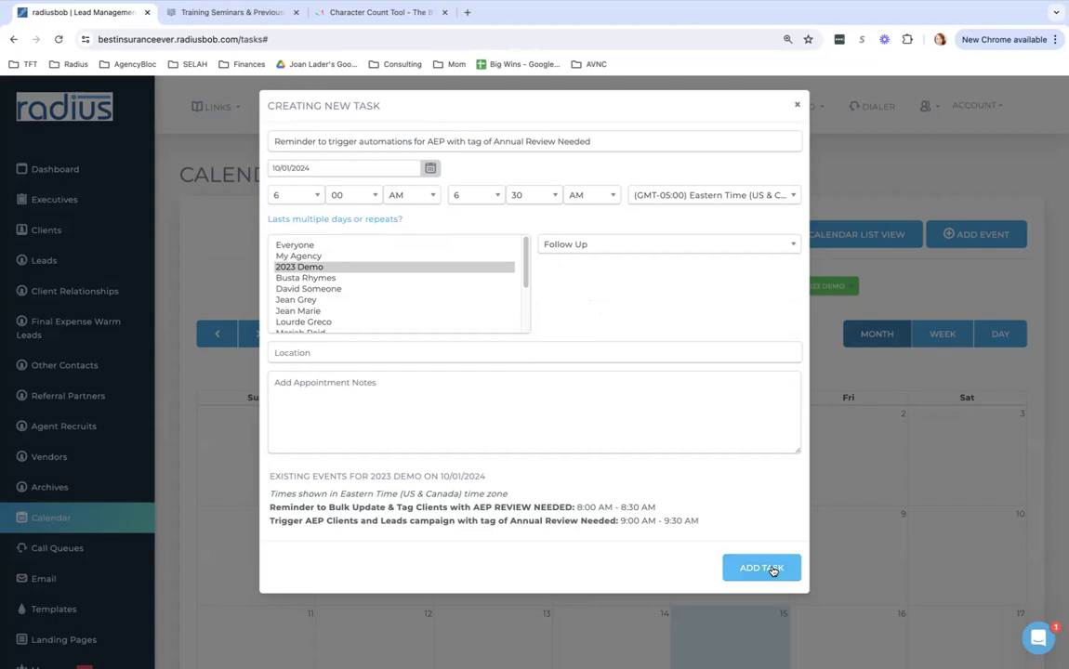
click(797, 106)
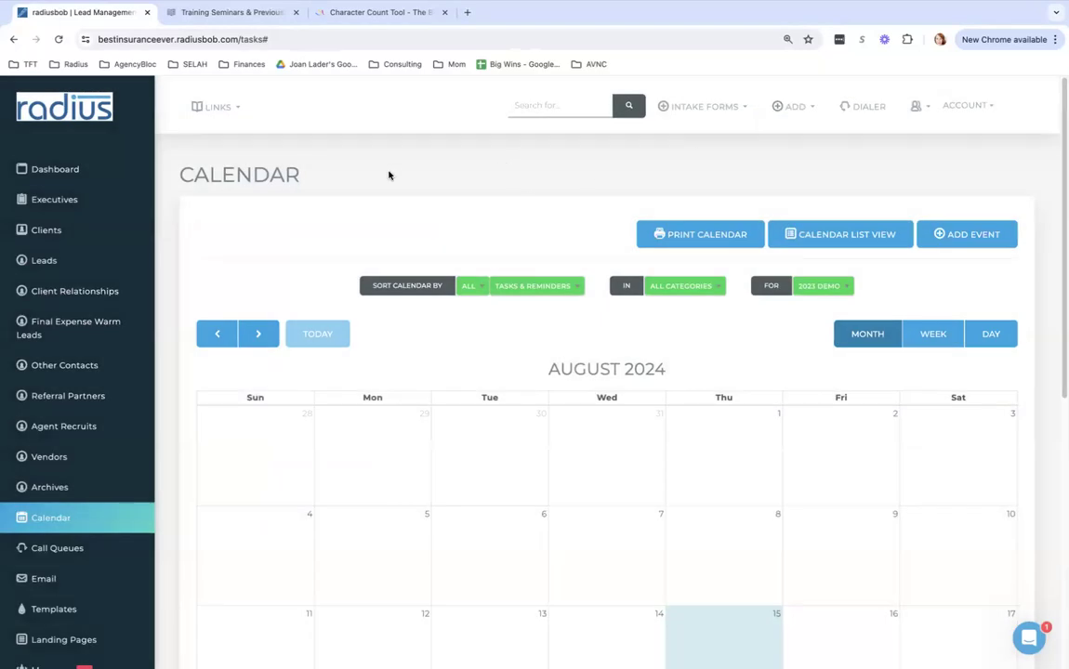
- Open the leads list and set it to show 500 leads per page
click(52, 259)
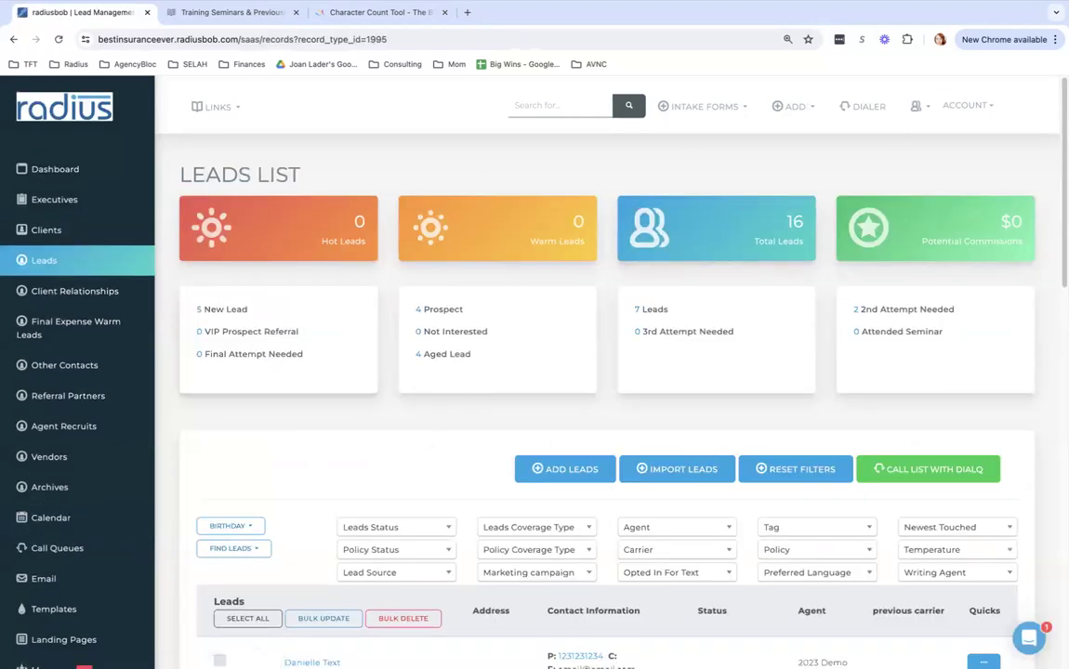
scroll(997, 555, down, 10)
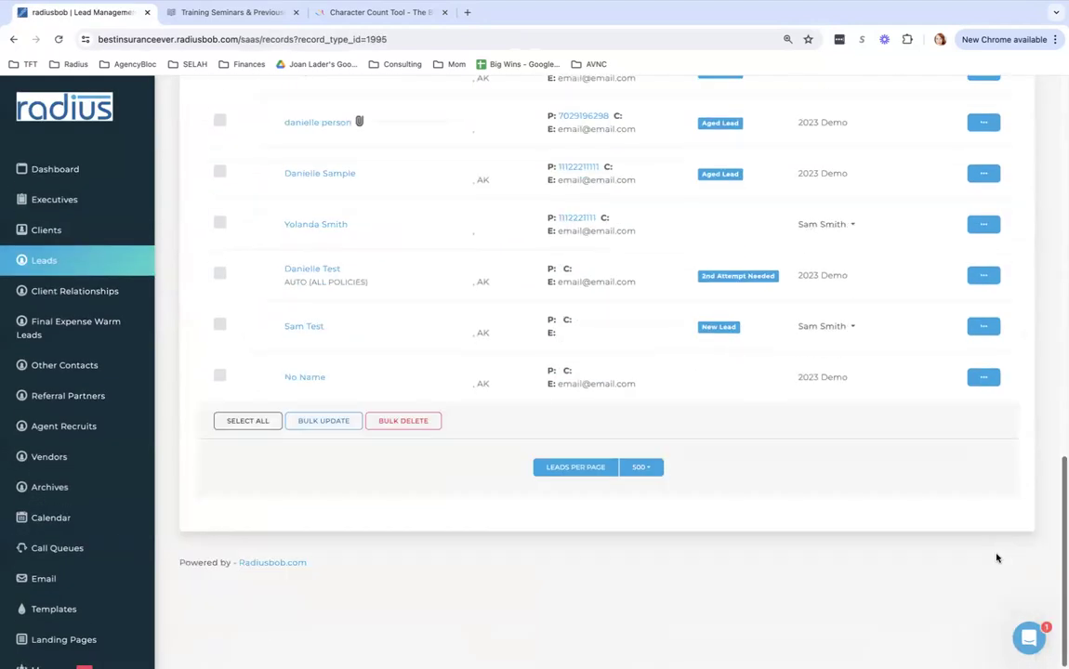
click(648, 467)
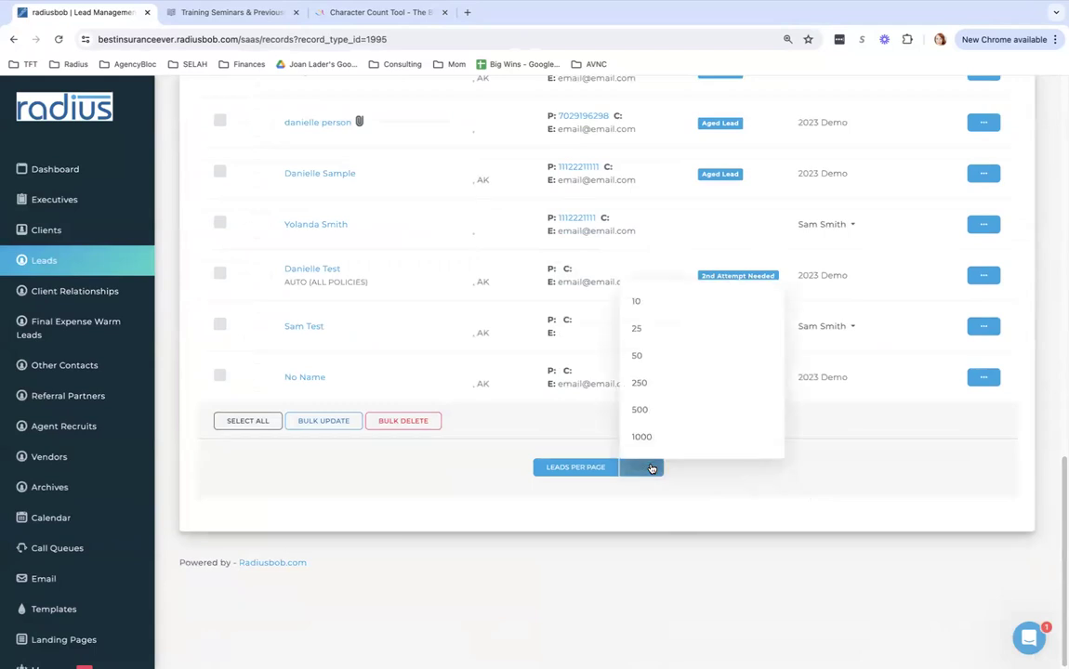
click(641, 416)
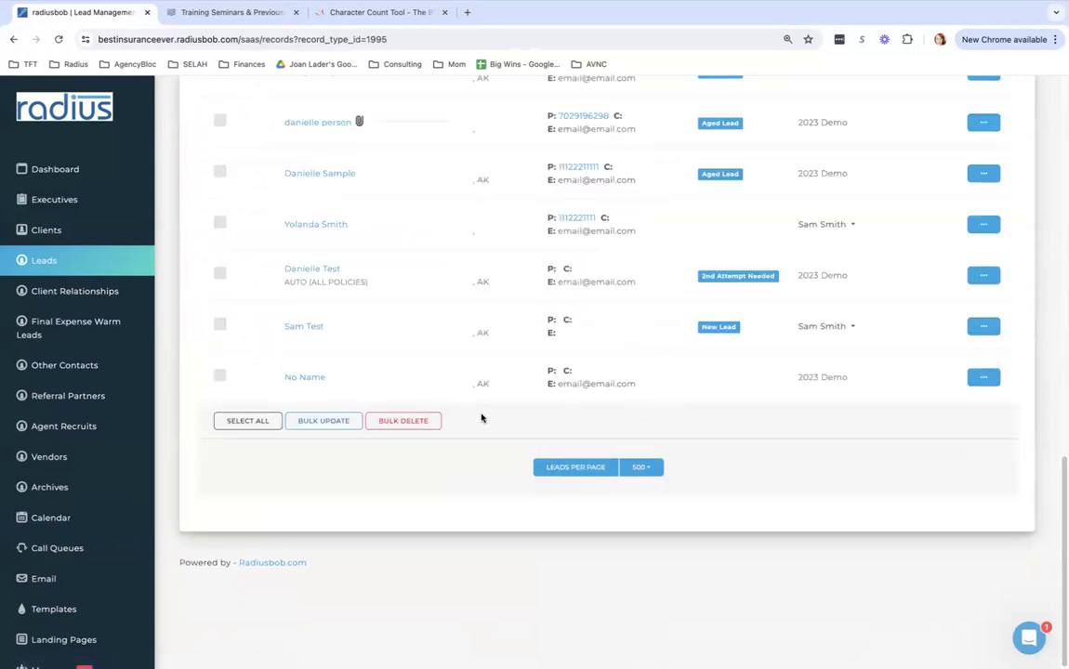
- Select all listed leads and bulk update them with the added tag Annual Review Needed
click(247, 421)
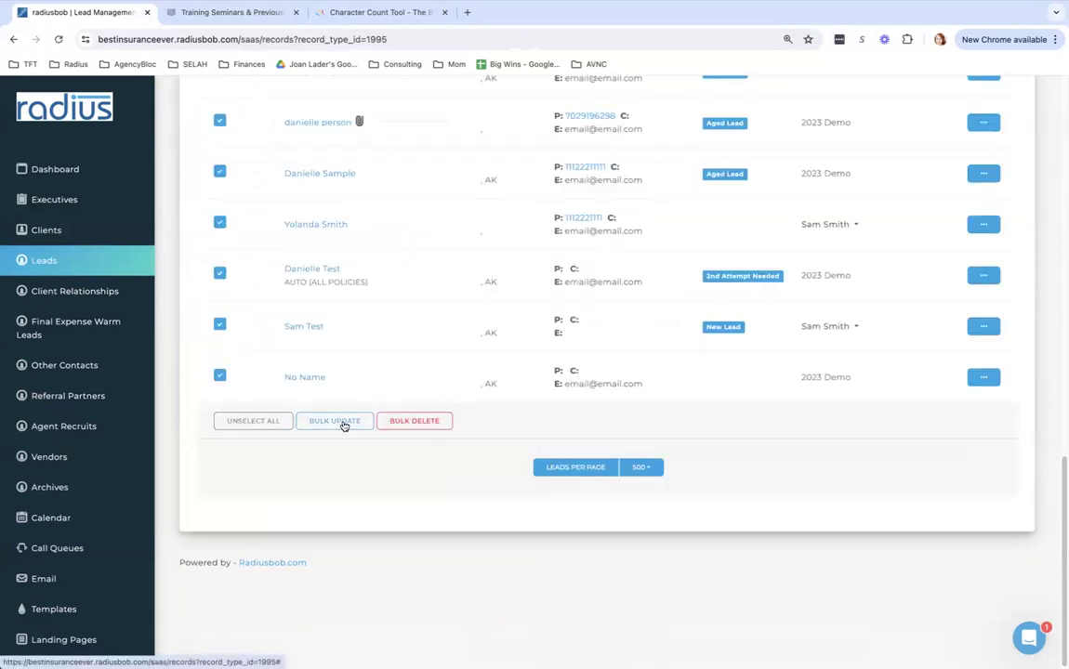
click(342, 424)
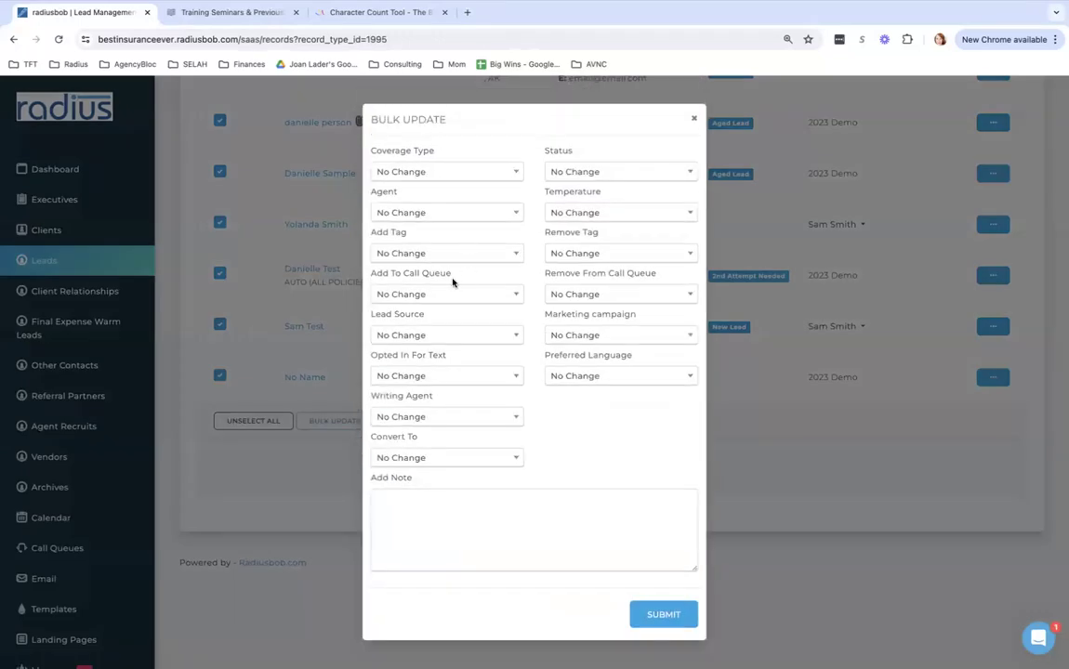
click(479, 251)
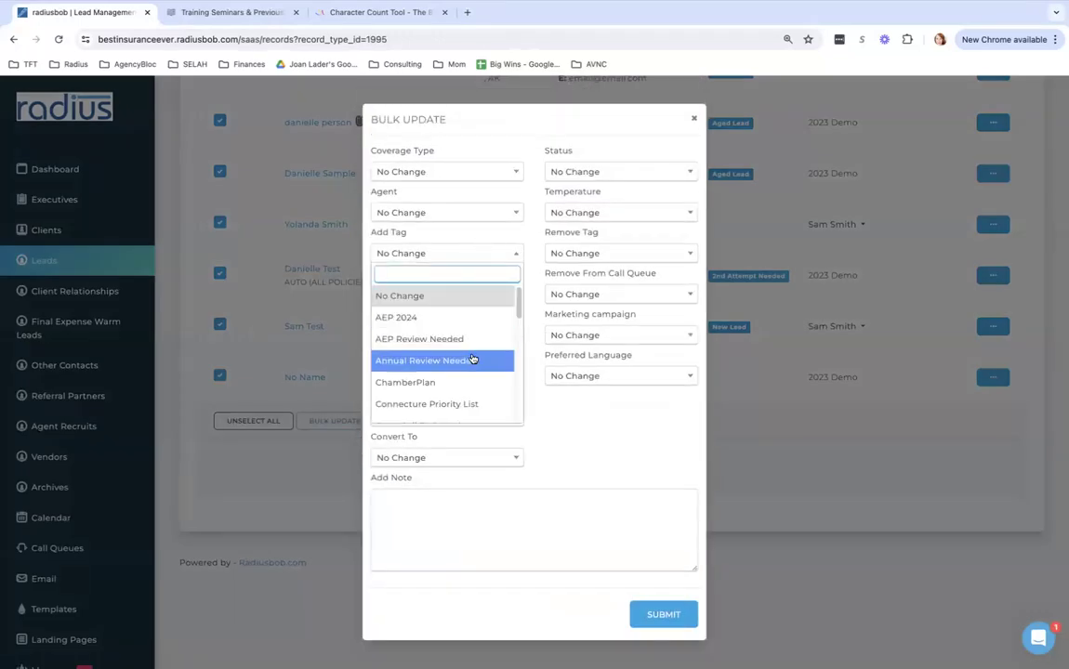
click(474, 358)
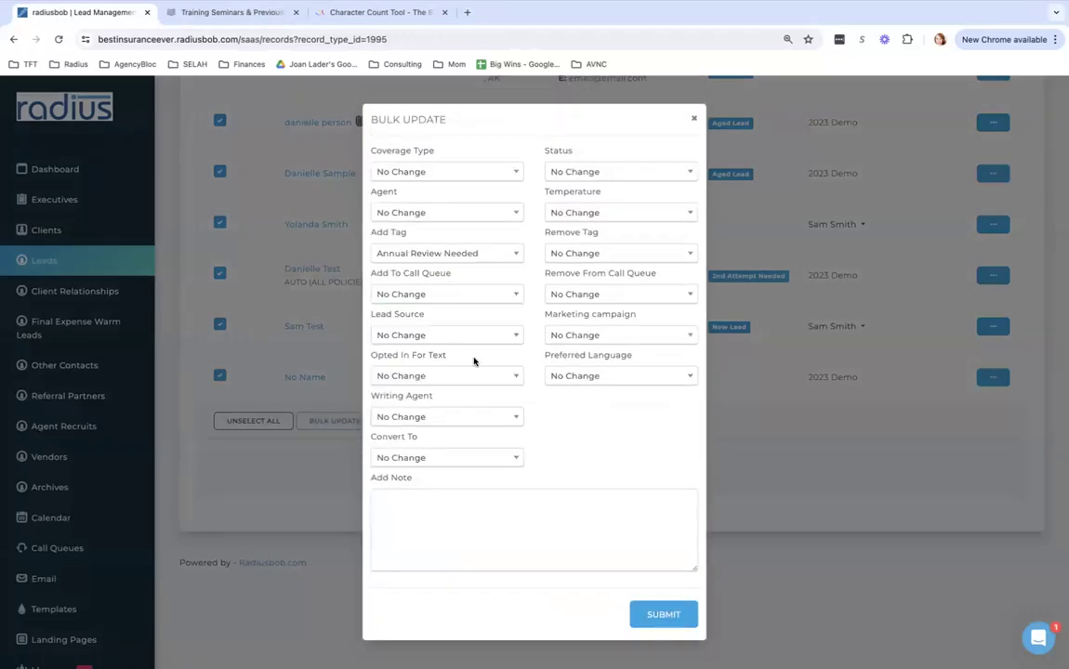
click(665, 615)
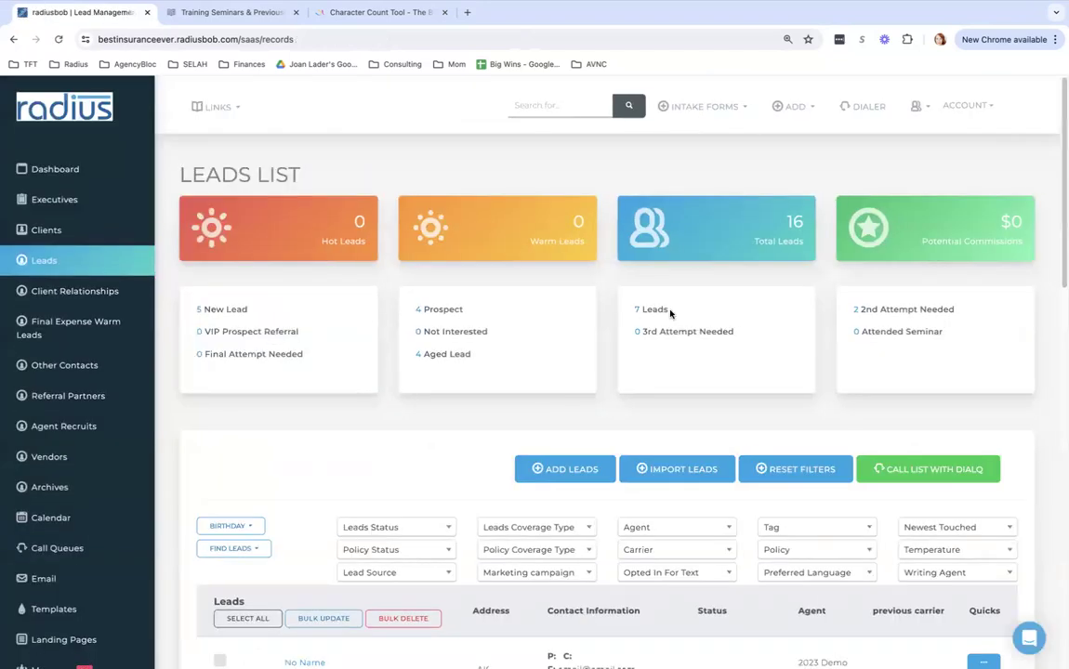
- View the lead import page and the client list with its import, filter and bulk update options
click(684, 470)
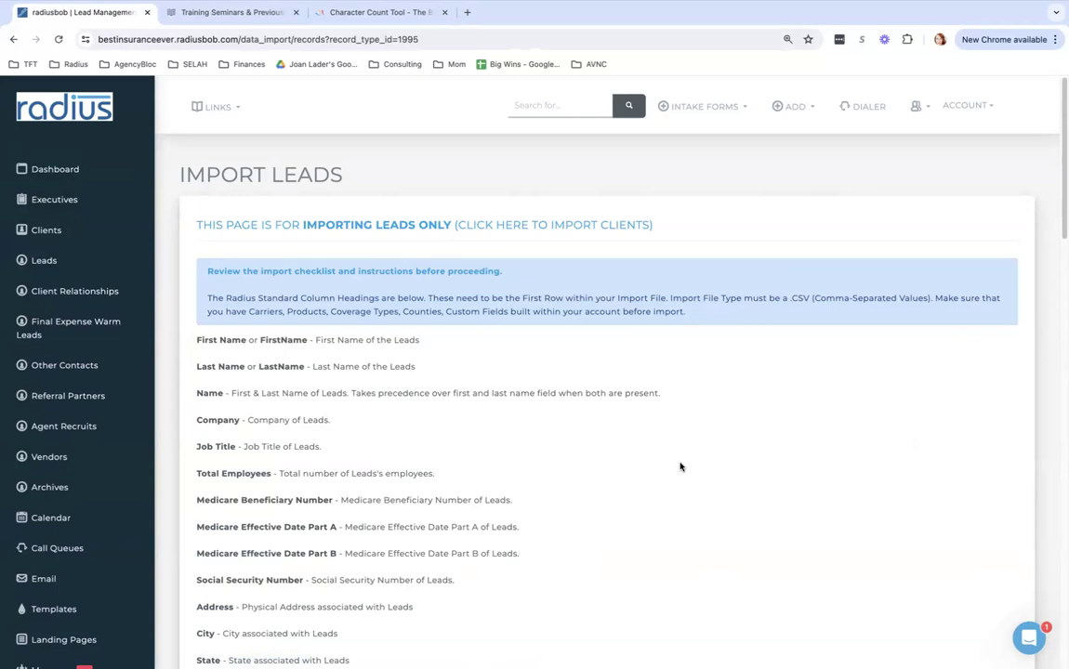
click(49, 239)
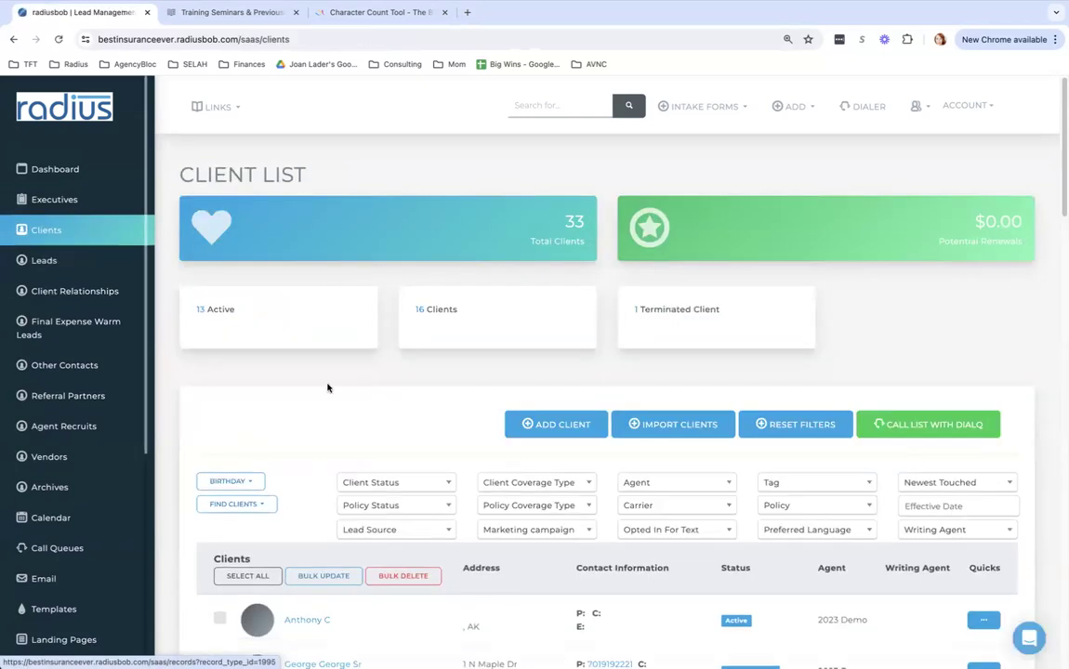
scroll(604, 372, down, 5)
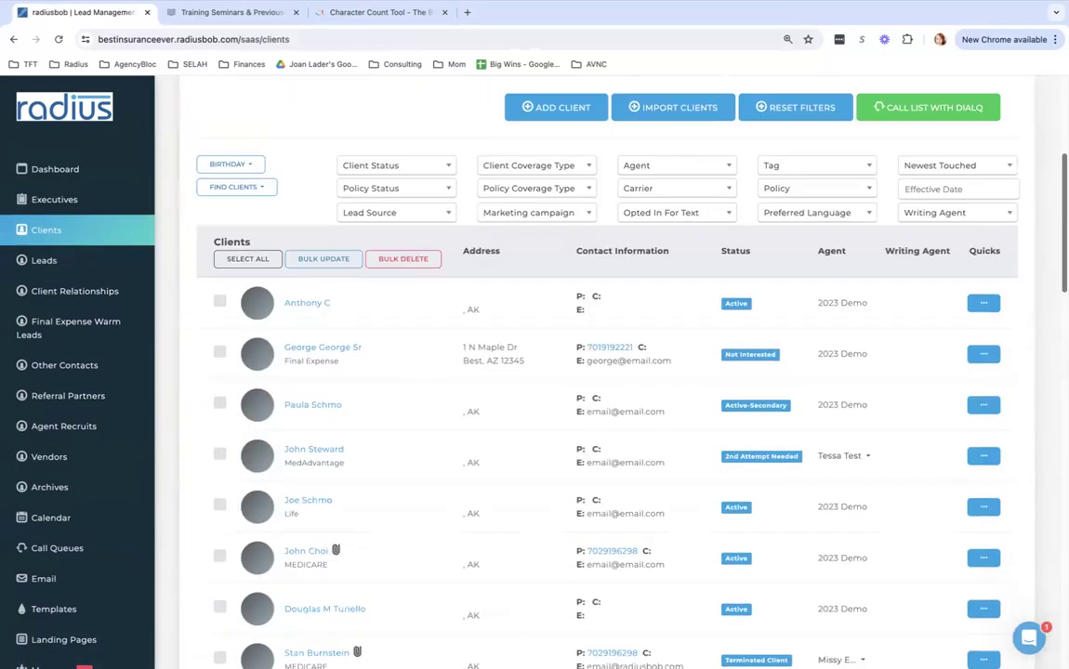
scroll(1048, 195, up, 3)
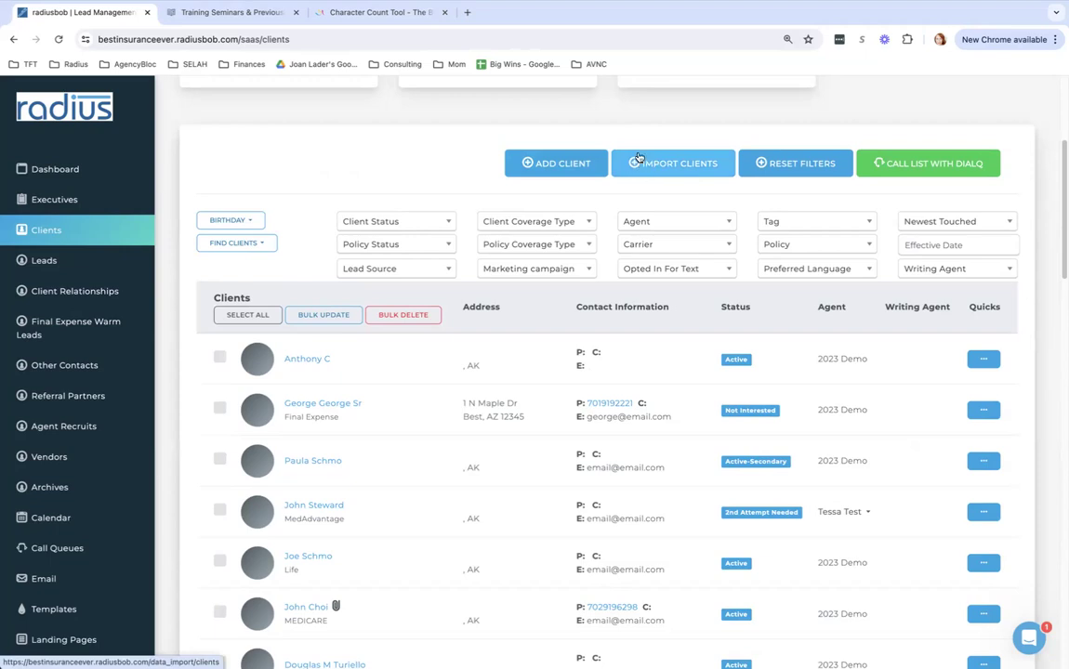
- Select all listed clients, choose Annual Review Needed as the tag to add in a bulk update, and close the form without submitting
click(244, 315)
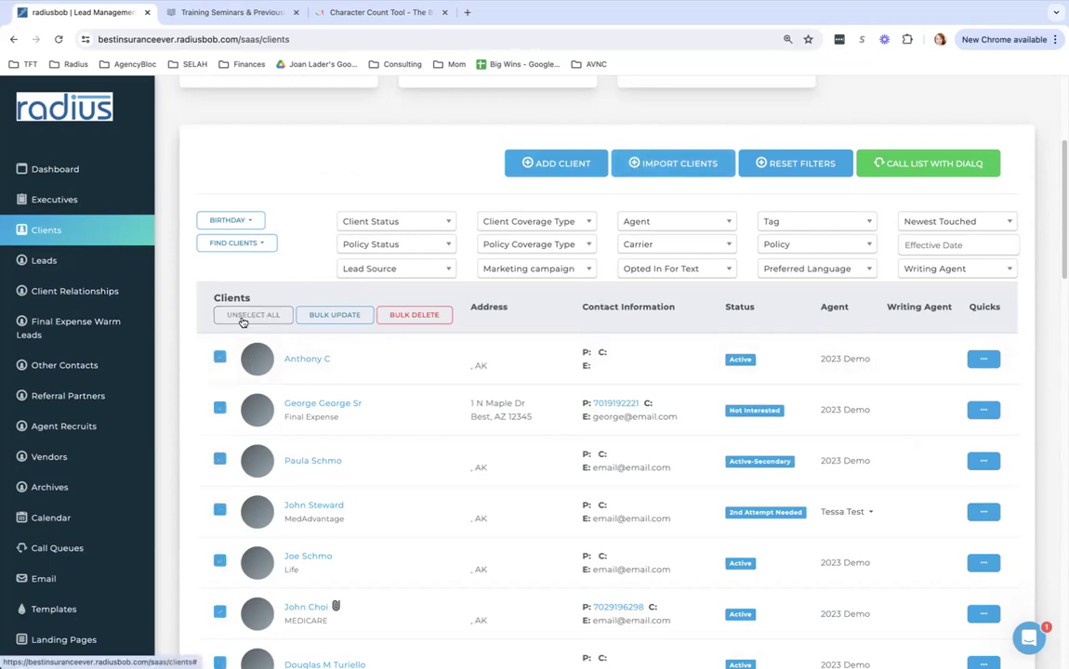
click(335, 317)
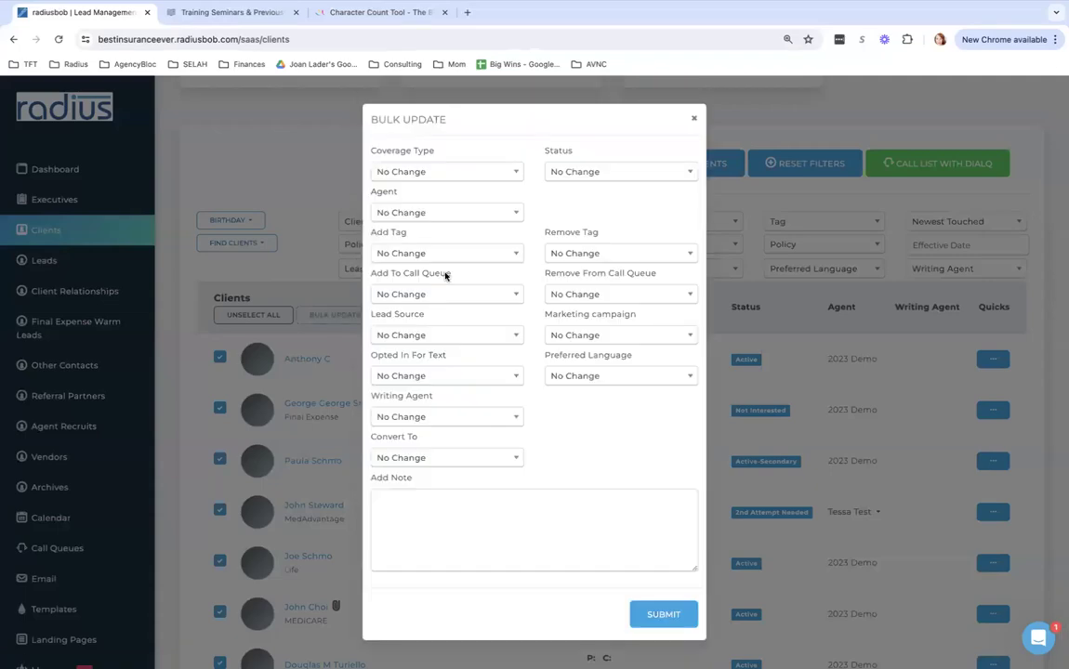
click(444, 254)
click(436, 361)
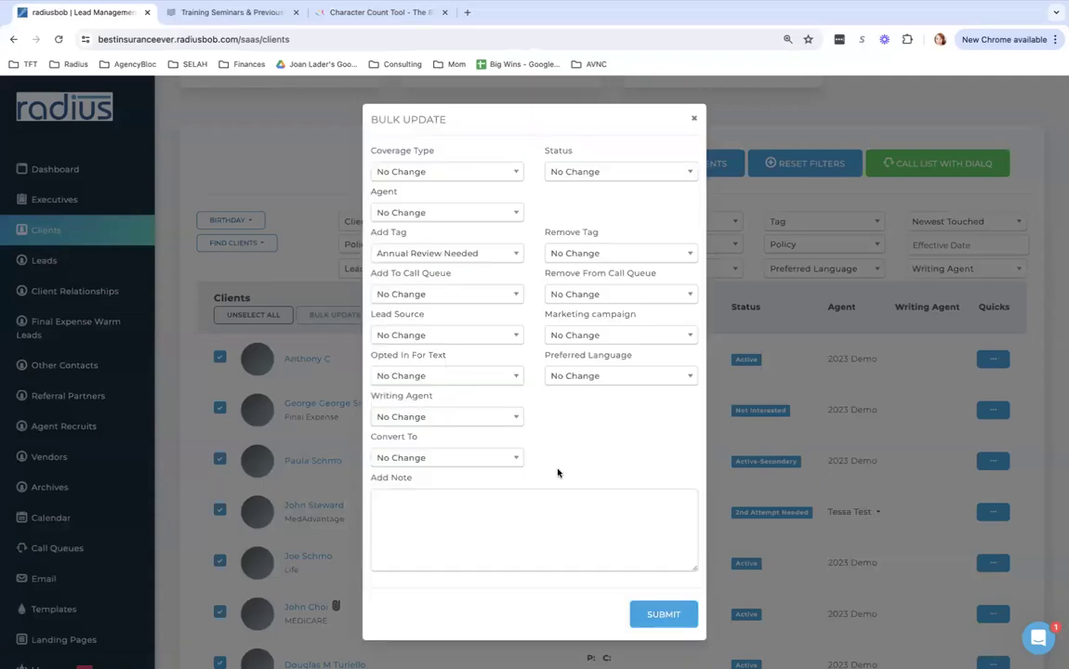
click(695, 120)
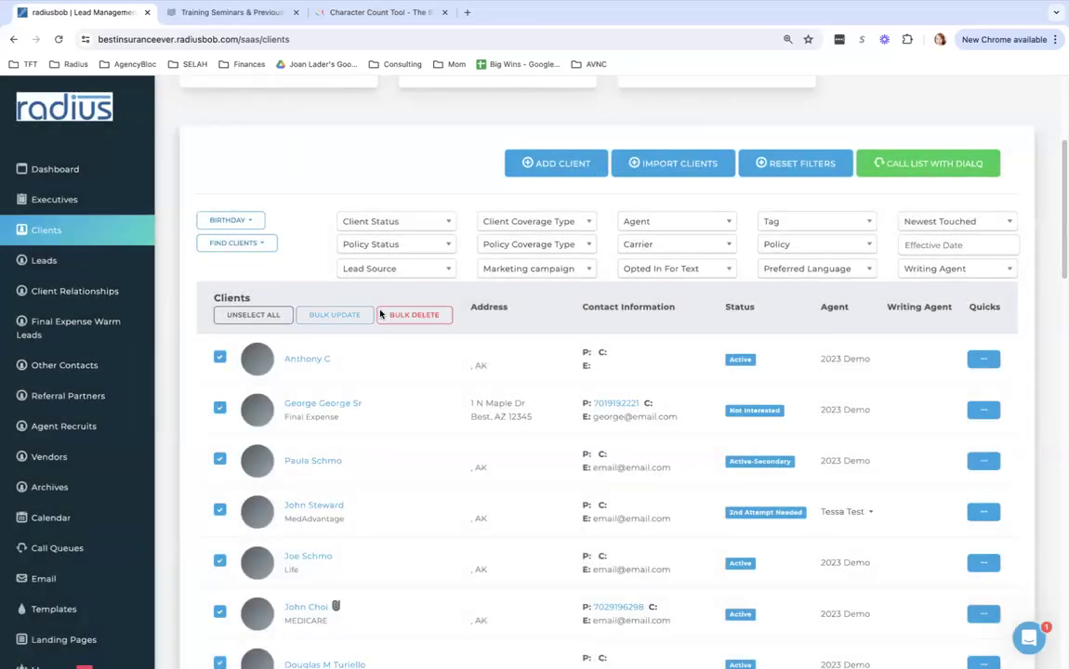
- Open the first listed client's record and advance through the records to the third client
click(310, 359)
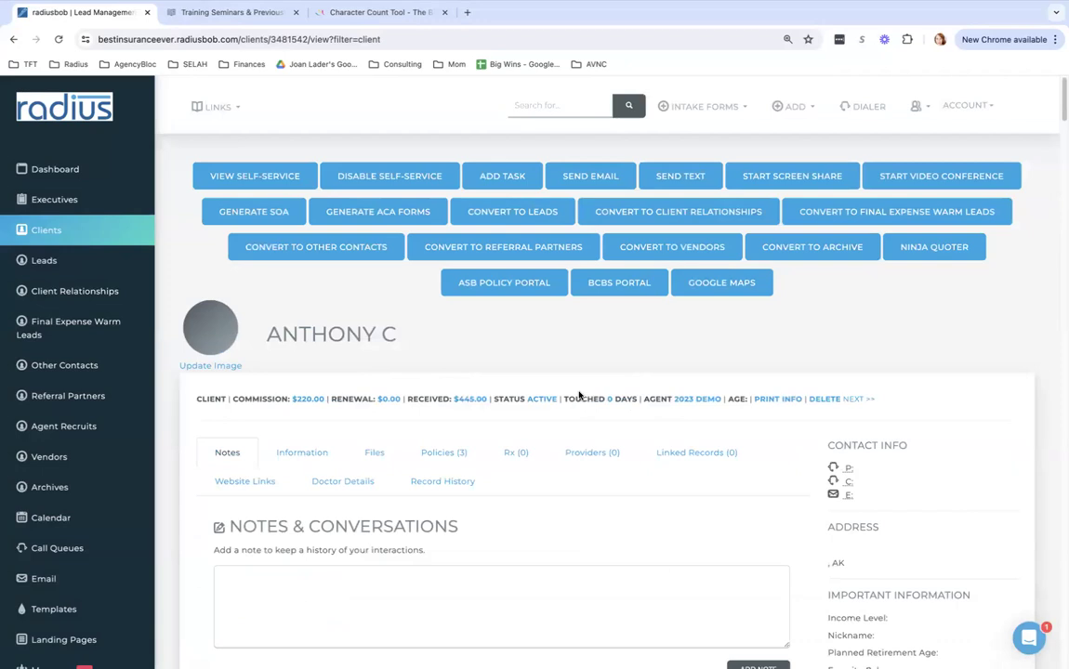
click(849, 400)
click(864, 400)
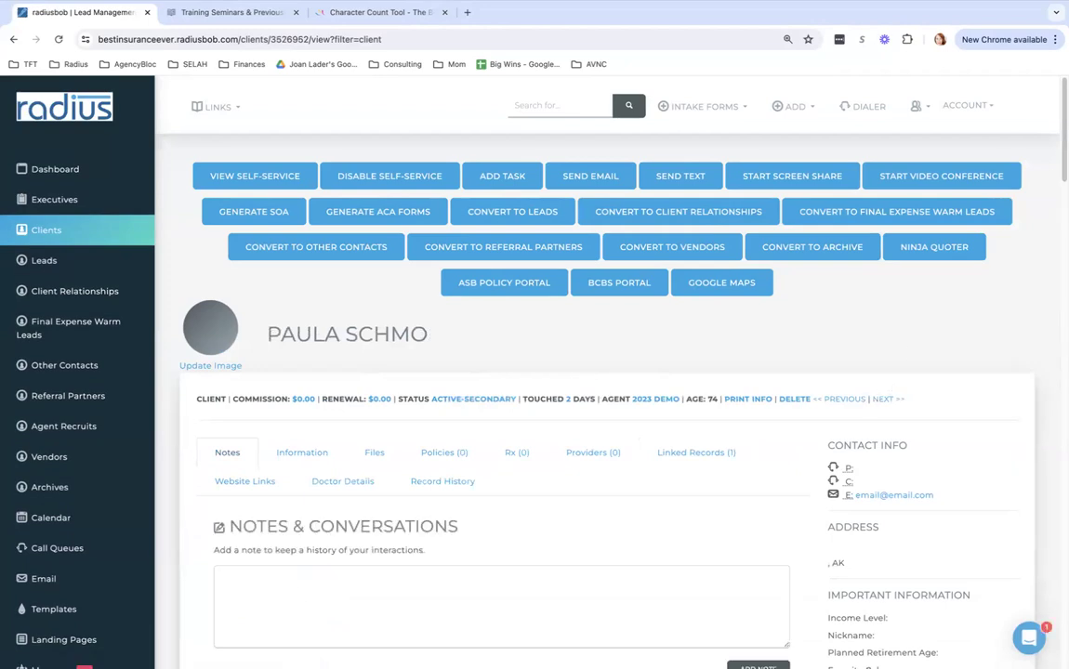
- Add the Annual Review Needed tag to the open client record
scroll(606, 372, down, 1)
scroll(607, 372, down, 10)
scroll(1041, 251, up, 2)
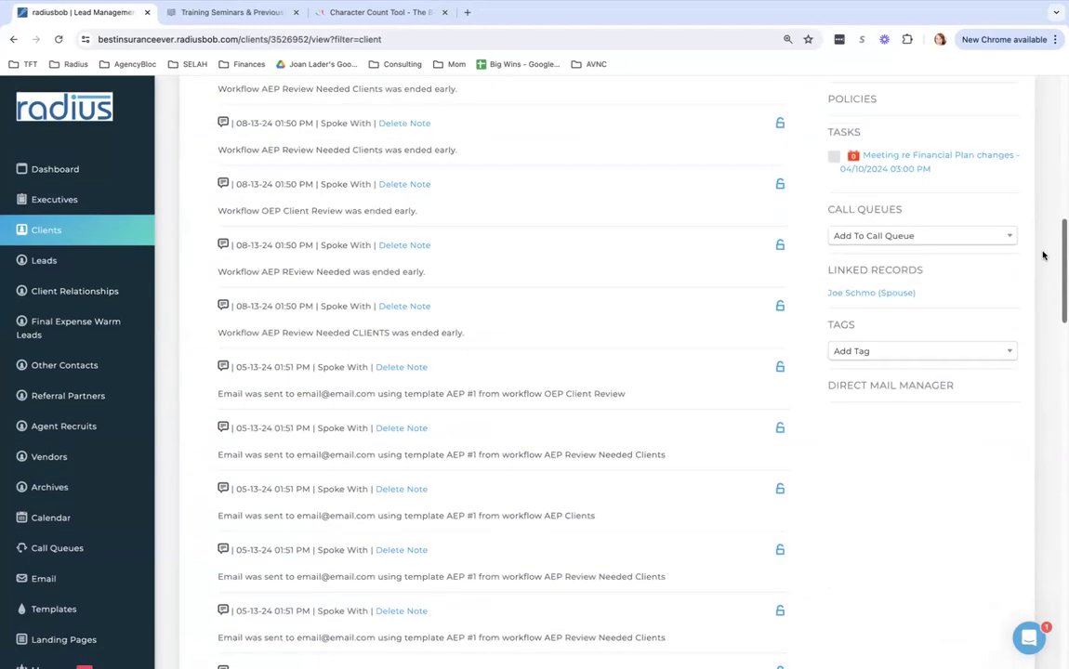
click(917, 381)
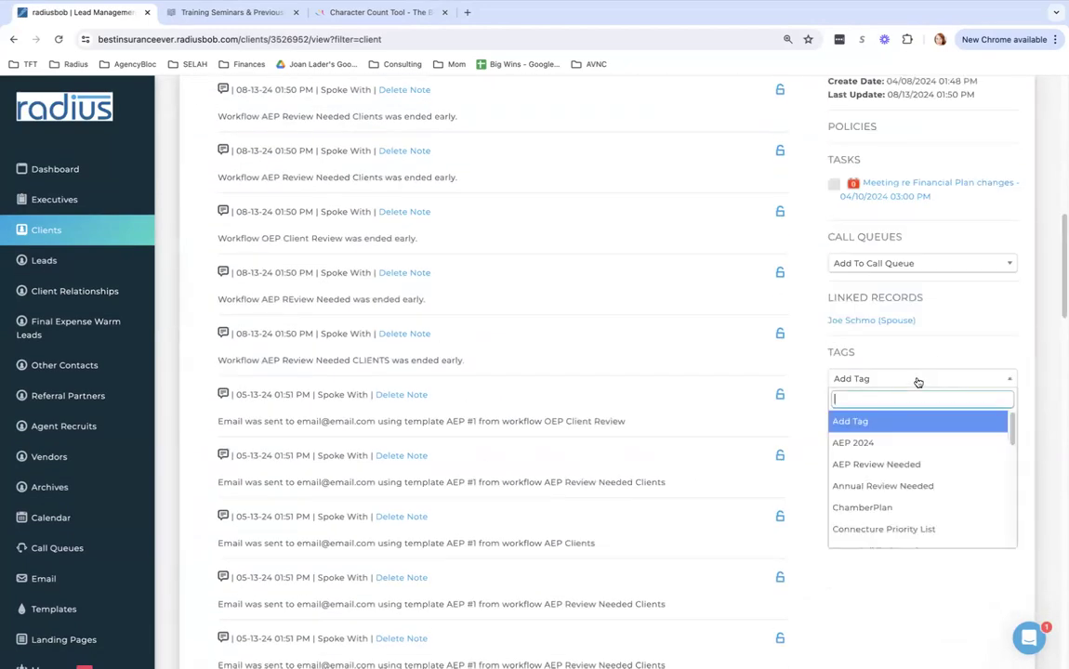
click(893, 491)
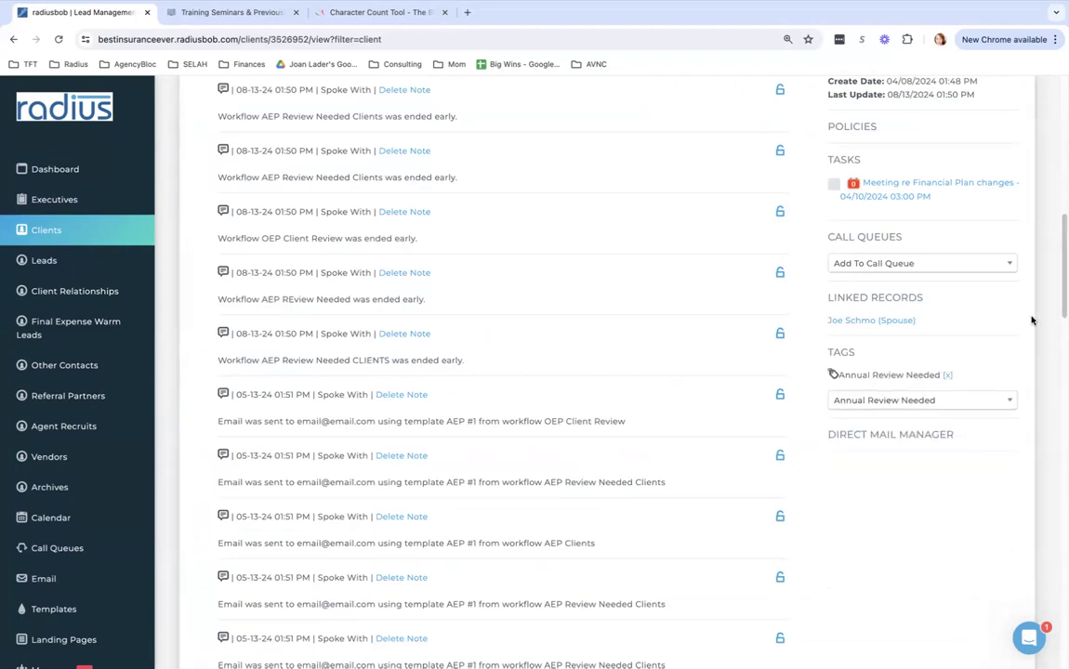
- Examine the tag shown beneath the client's name, the newest workflow notes and the record's tag section
scroll(1046, 192, up, 3)
scroll(1046, 191, up, 5)
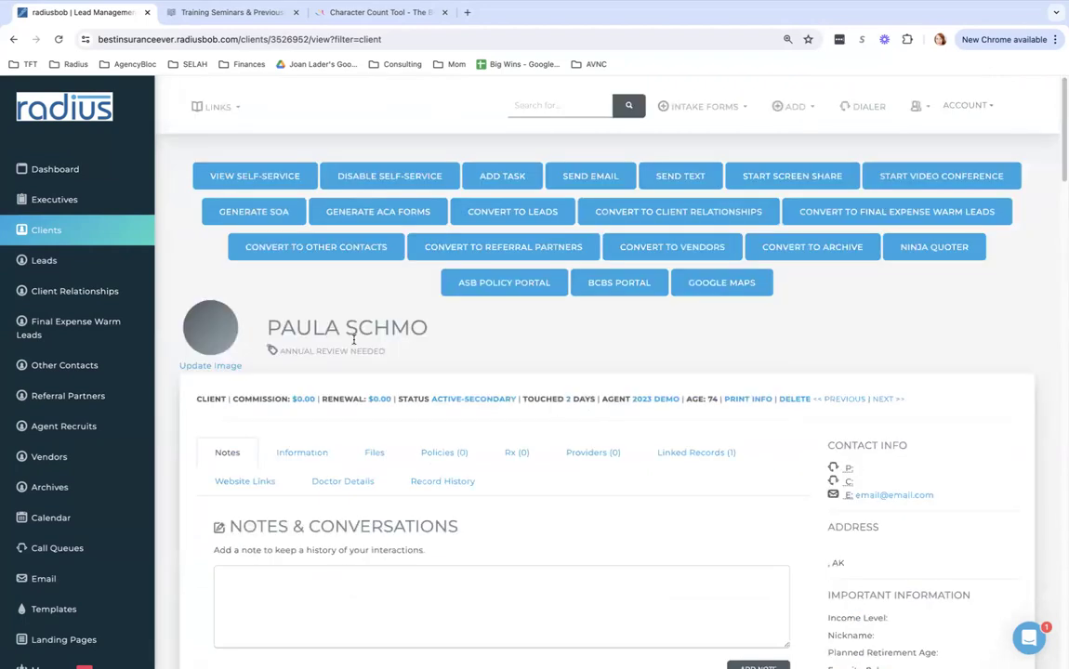
drag(267, 324, 390, 349)
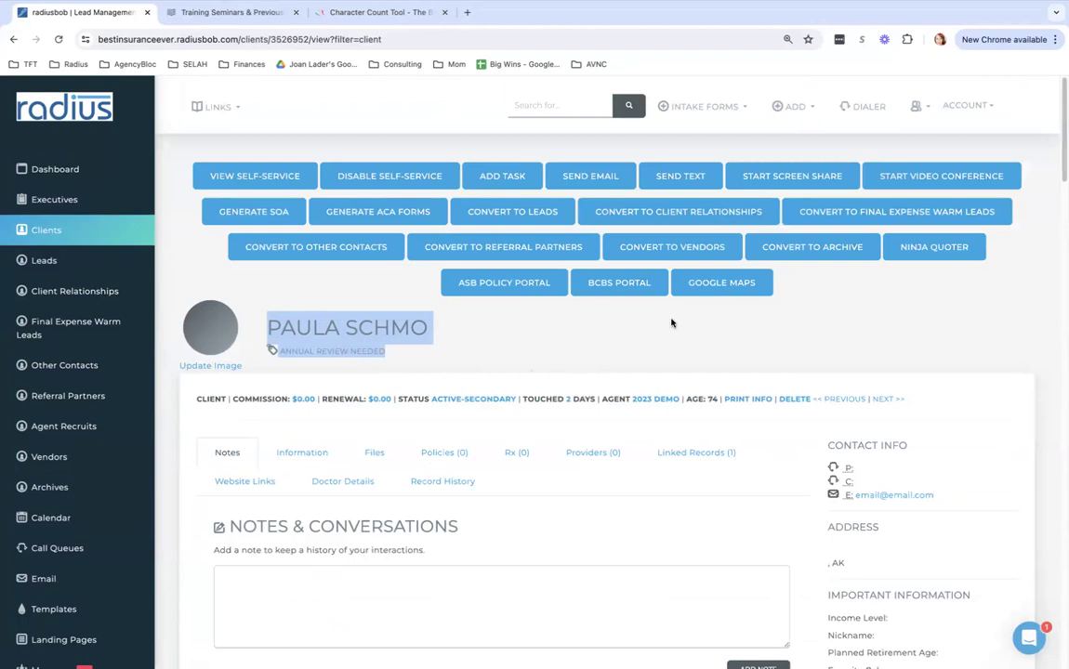
scroll(517, 327, down, 5)
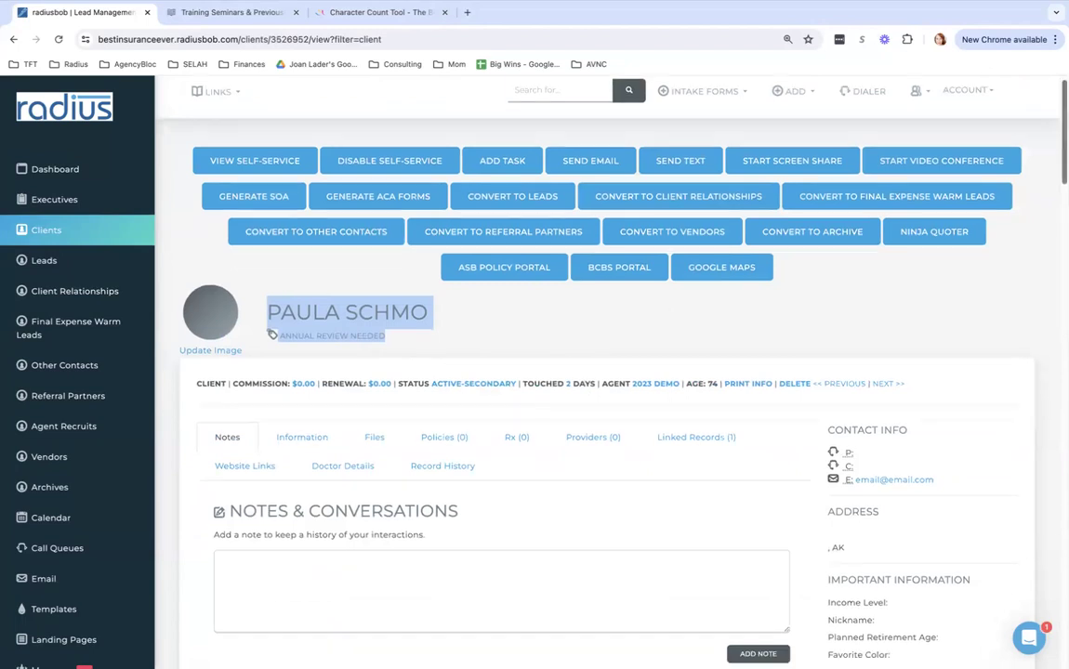
drag(425, 405, 200, 365)
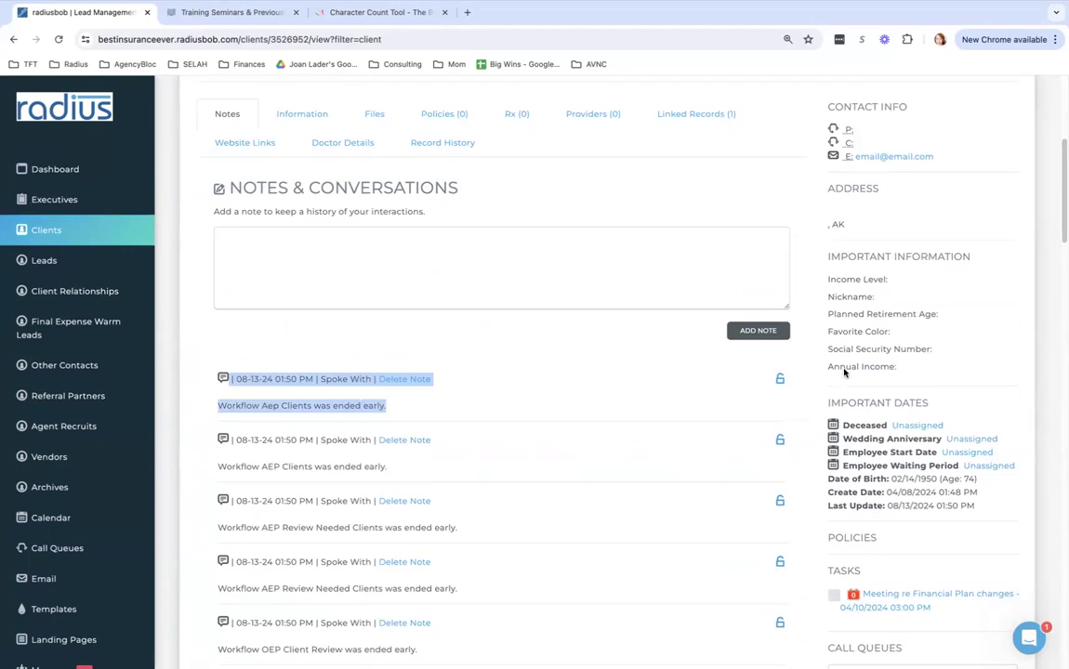
scroll(576, 372, down, 4)
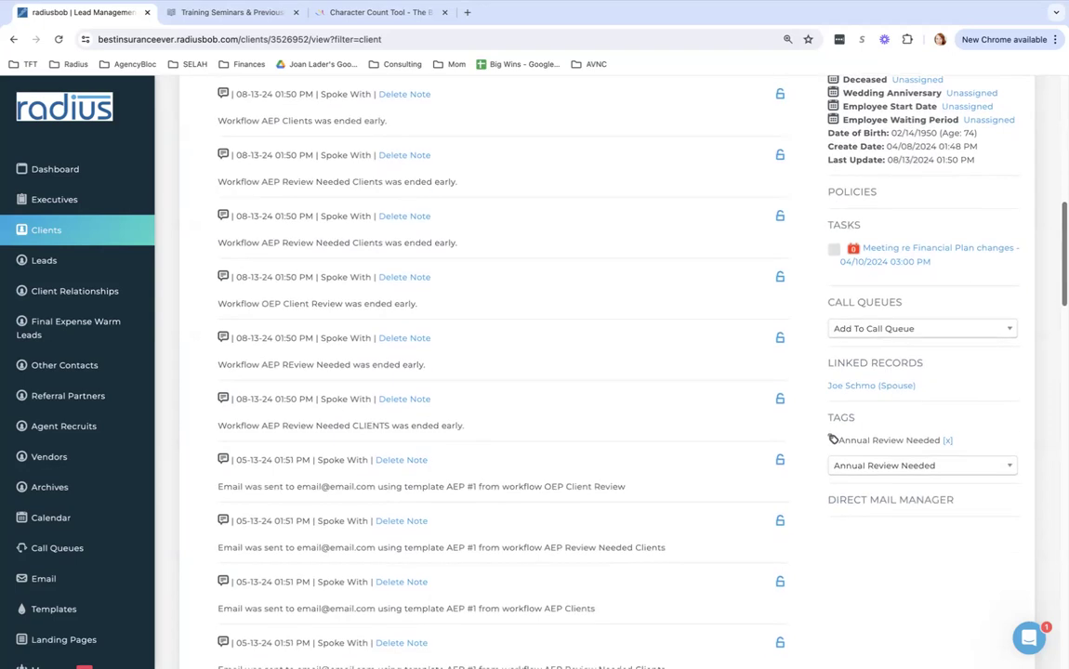
- Replace the client's Annual Review Needed tag with the AEP Review Needed tag
click(948, 441)
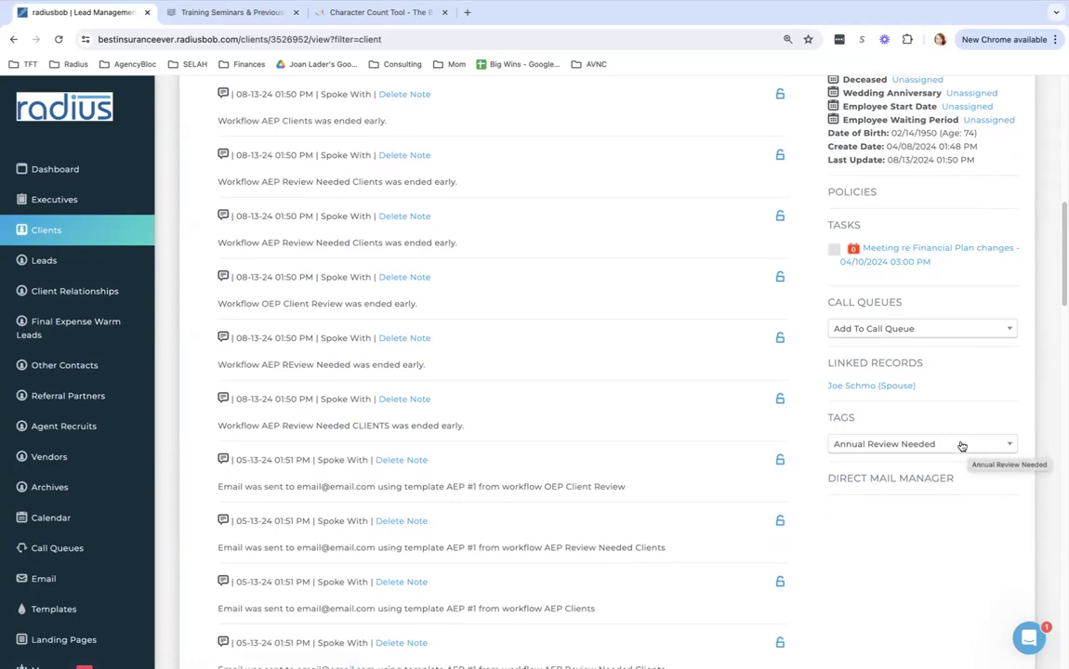
click(957, 445)
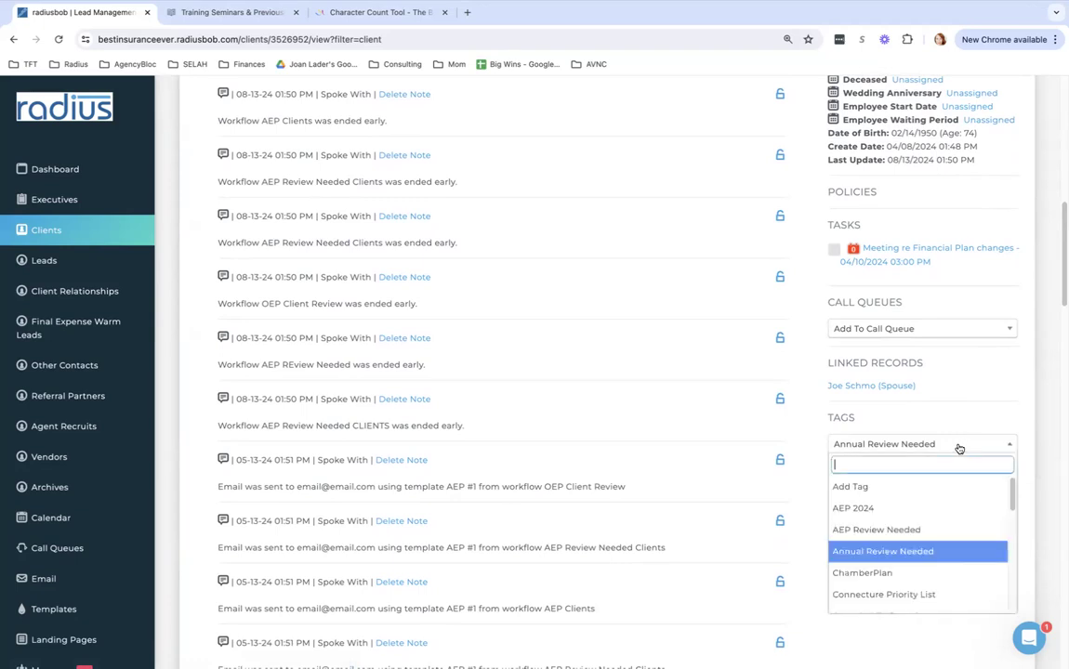
click(929, 529)
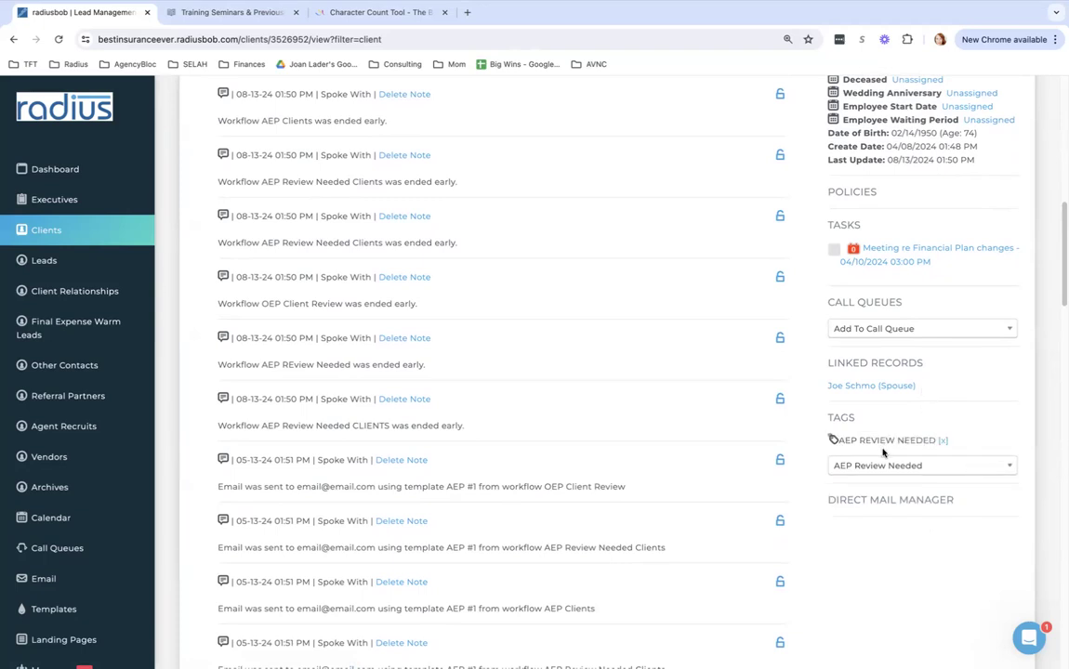
- Reload the client record to review its triggered workflows and pending workflow actions, and remove the AEP Review Needed tag
click(57, 40)
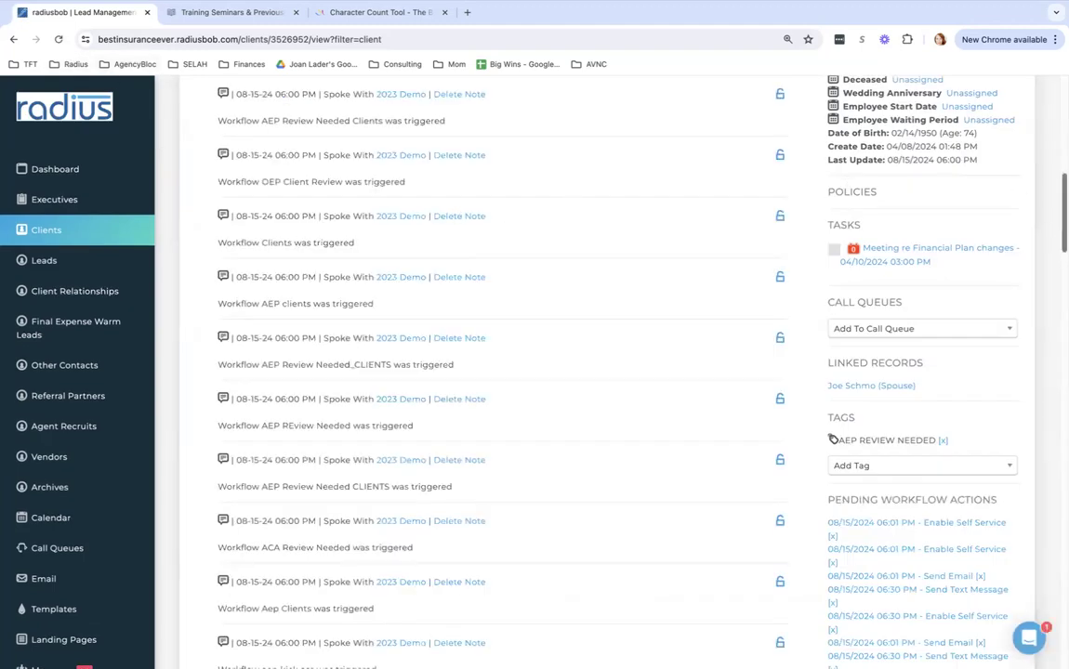
scroll(1050, 226, down, 3)
scroll(832, 259, down, 1)
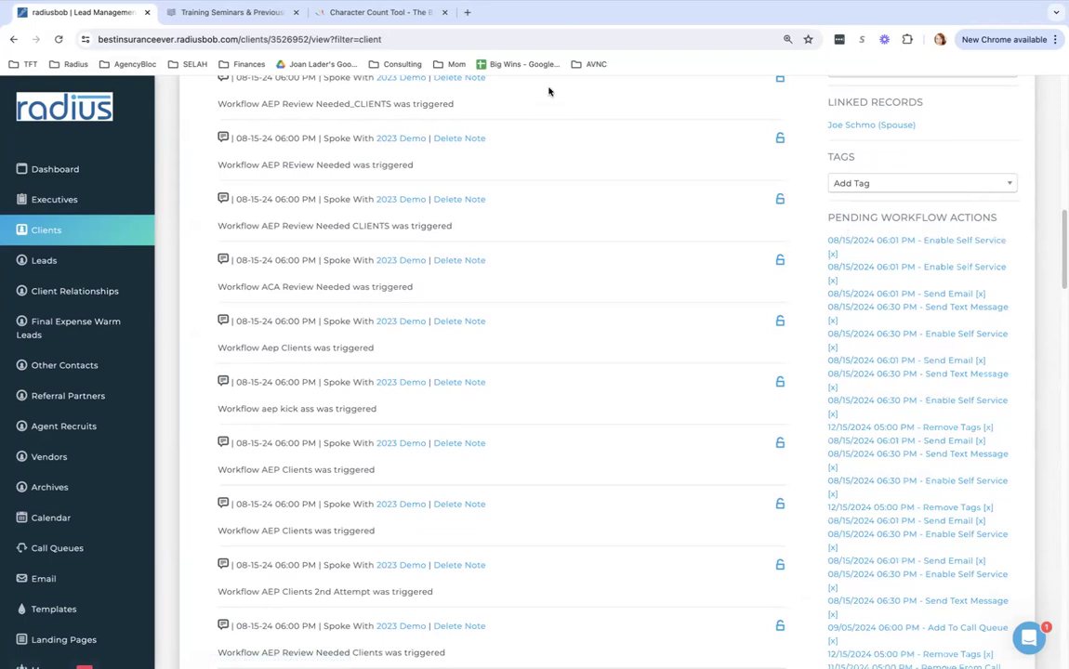
- Reload the client record and check its pending workflow actions and newest workflow notes after the tag removal
click(60, 41)
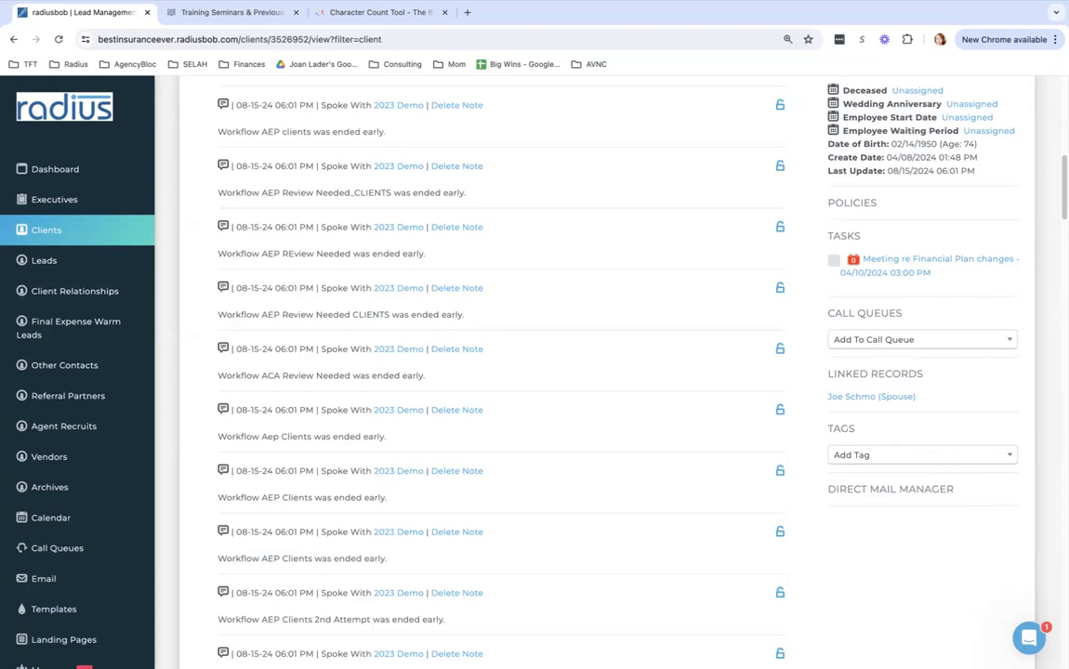
scroll(1065, 186, up, 6)
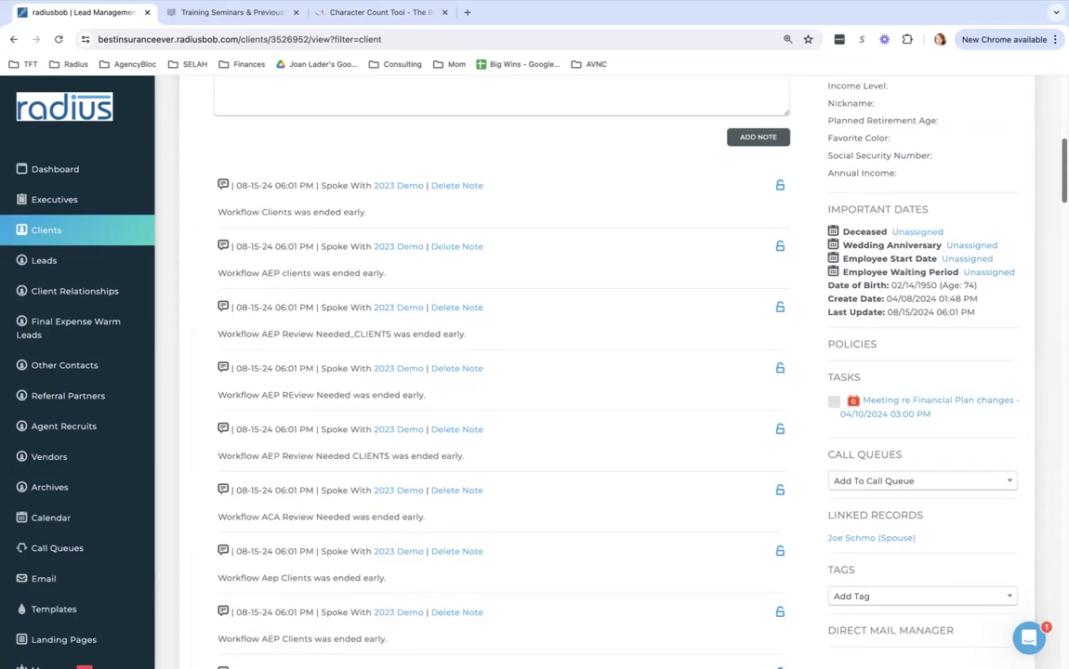
scroll(553, 372, up, 1)
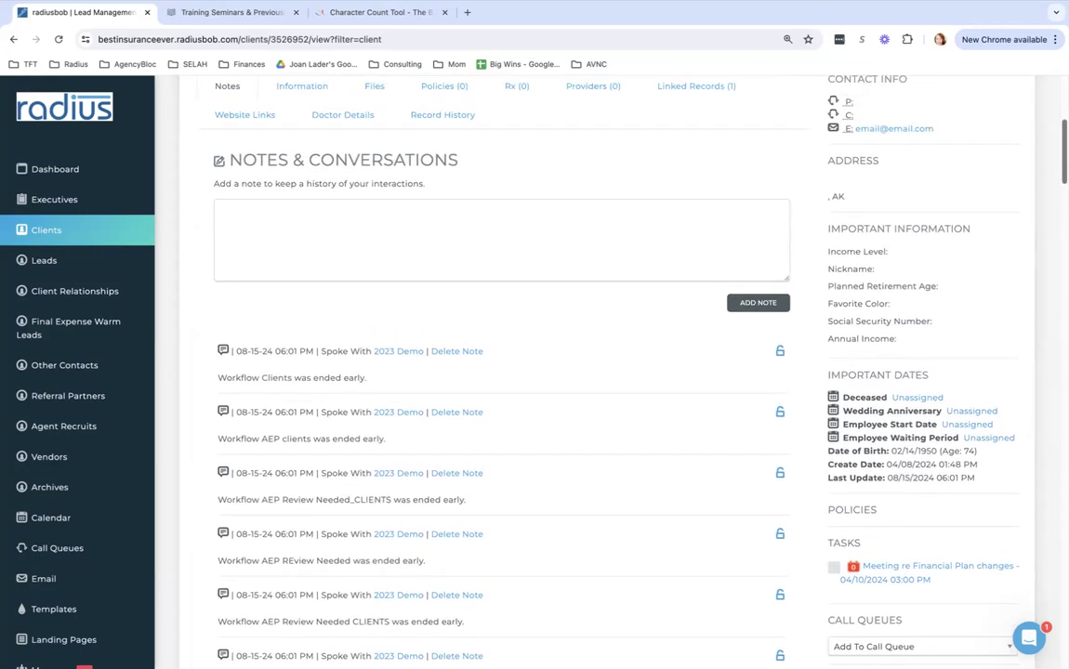